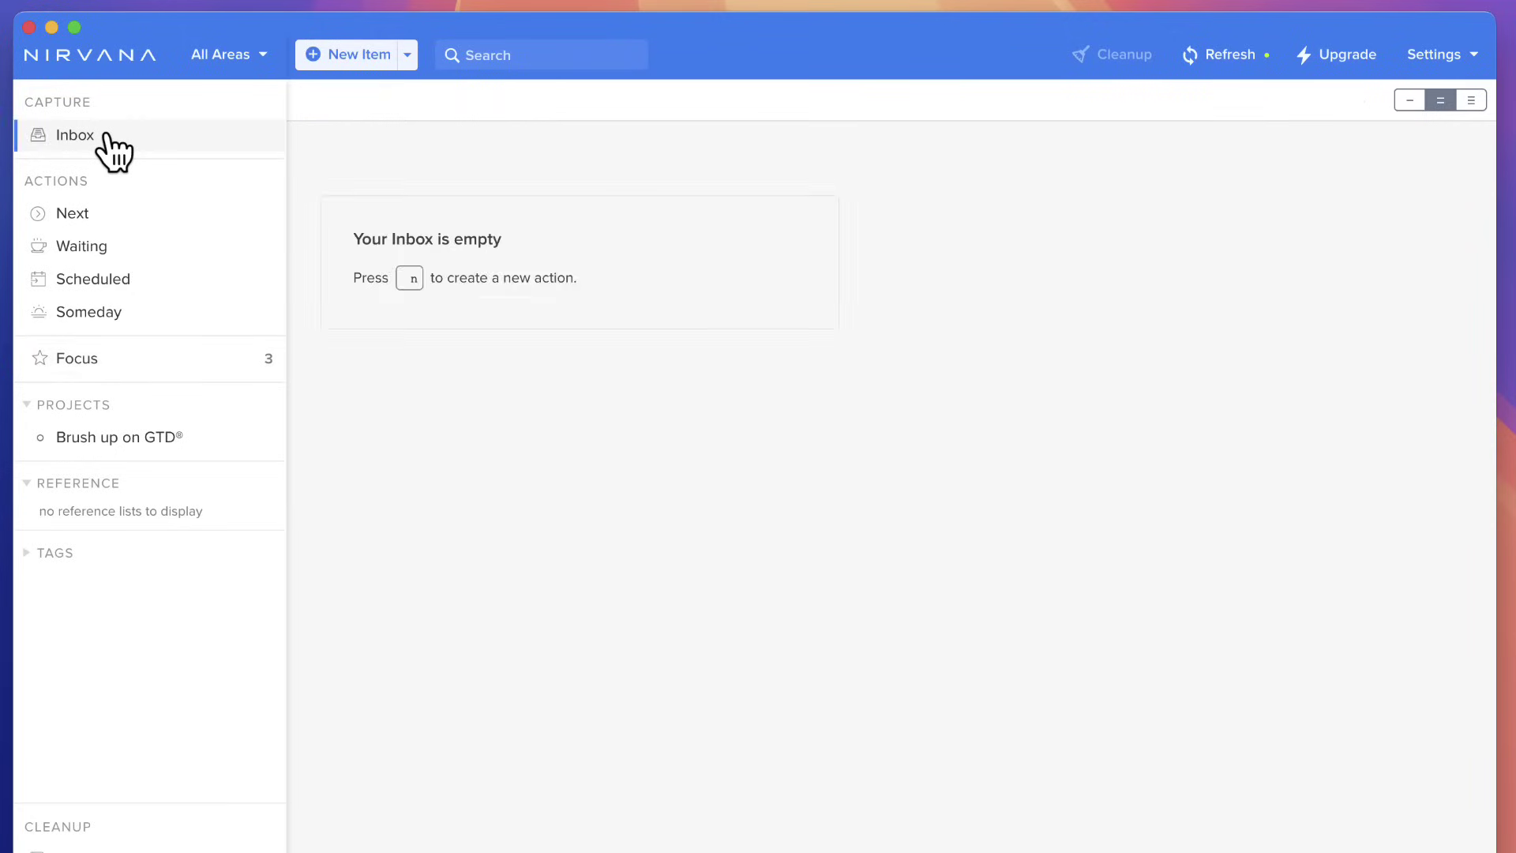
# Enter 'Task ABC' as a new item and filter the Tool Finder directory to Note-Taking apps
pyautogui.press('n')
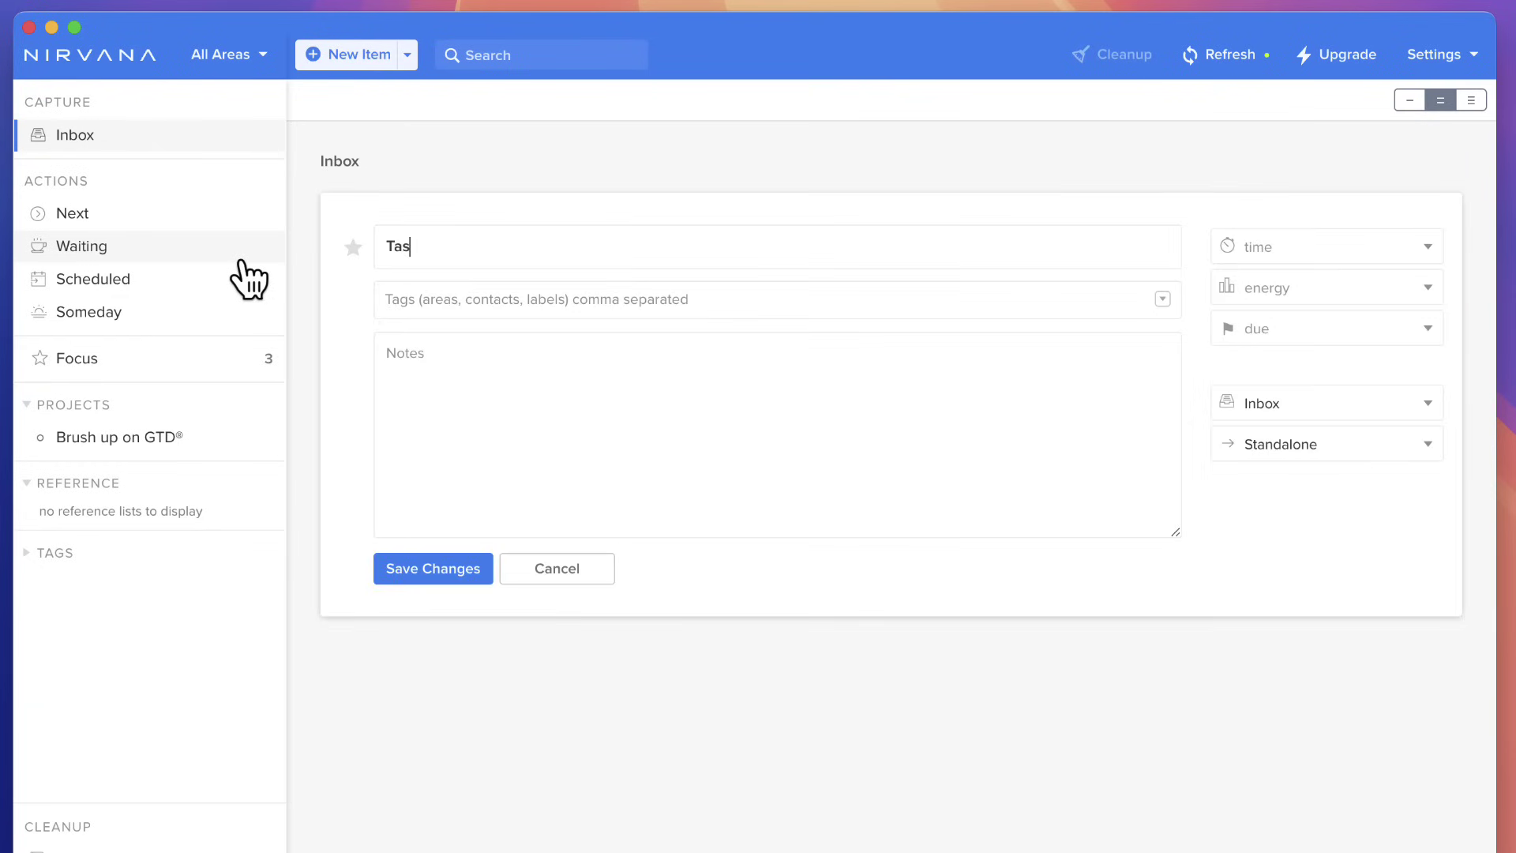
pyautogui.write('Task ABC')
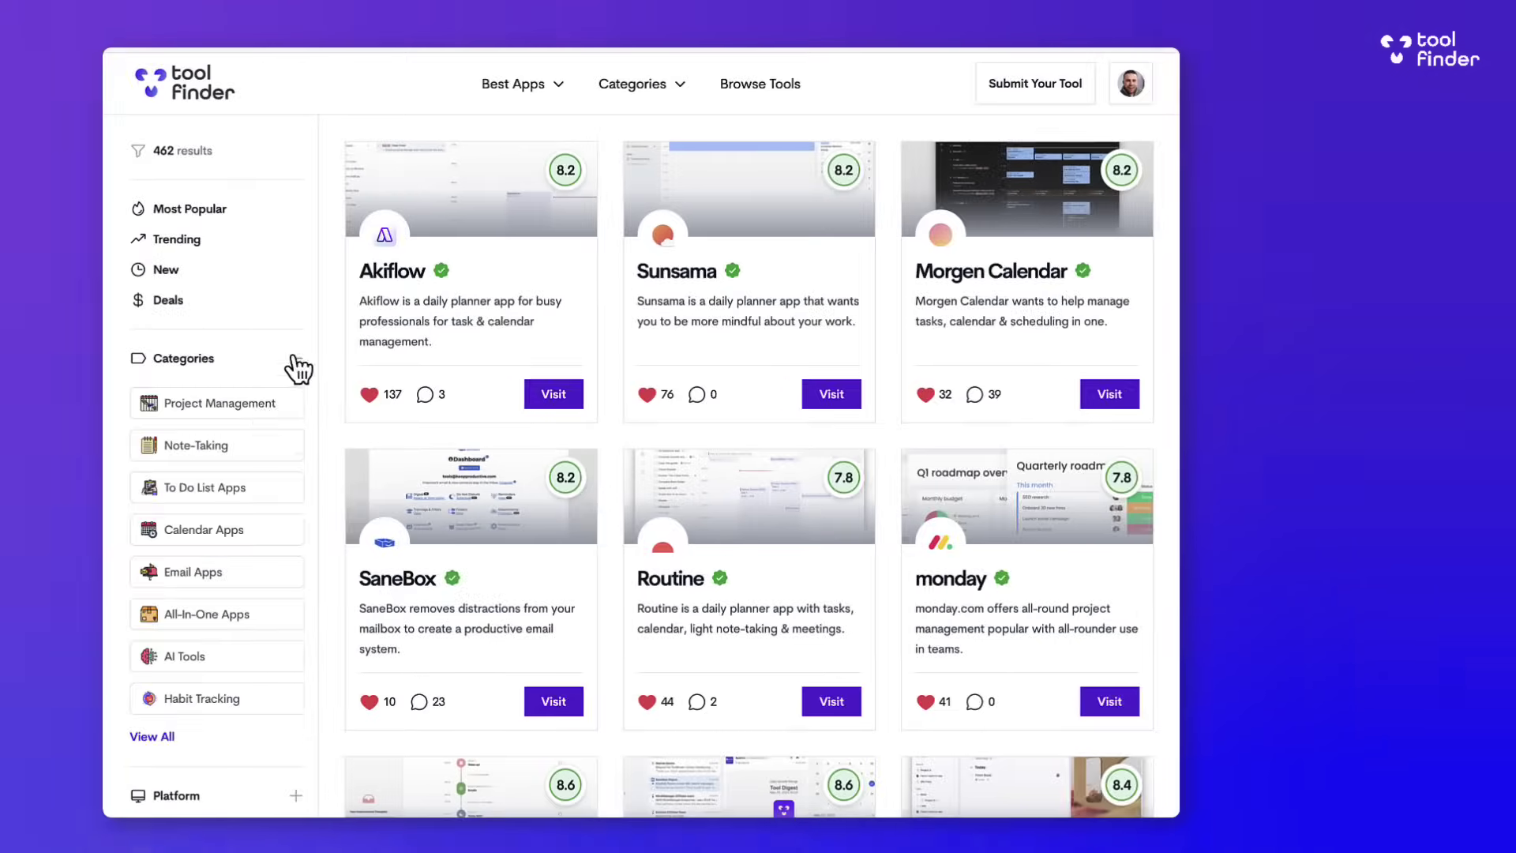
pyautogui.click(244, 442)
pyautogui.click(291, 367)
# Narrow the note-taking apps to iOS and open Obsidian's review page
pyautogui.click(294, 419)
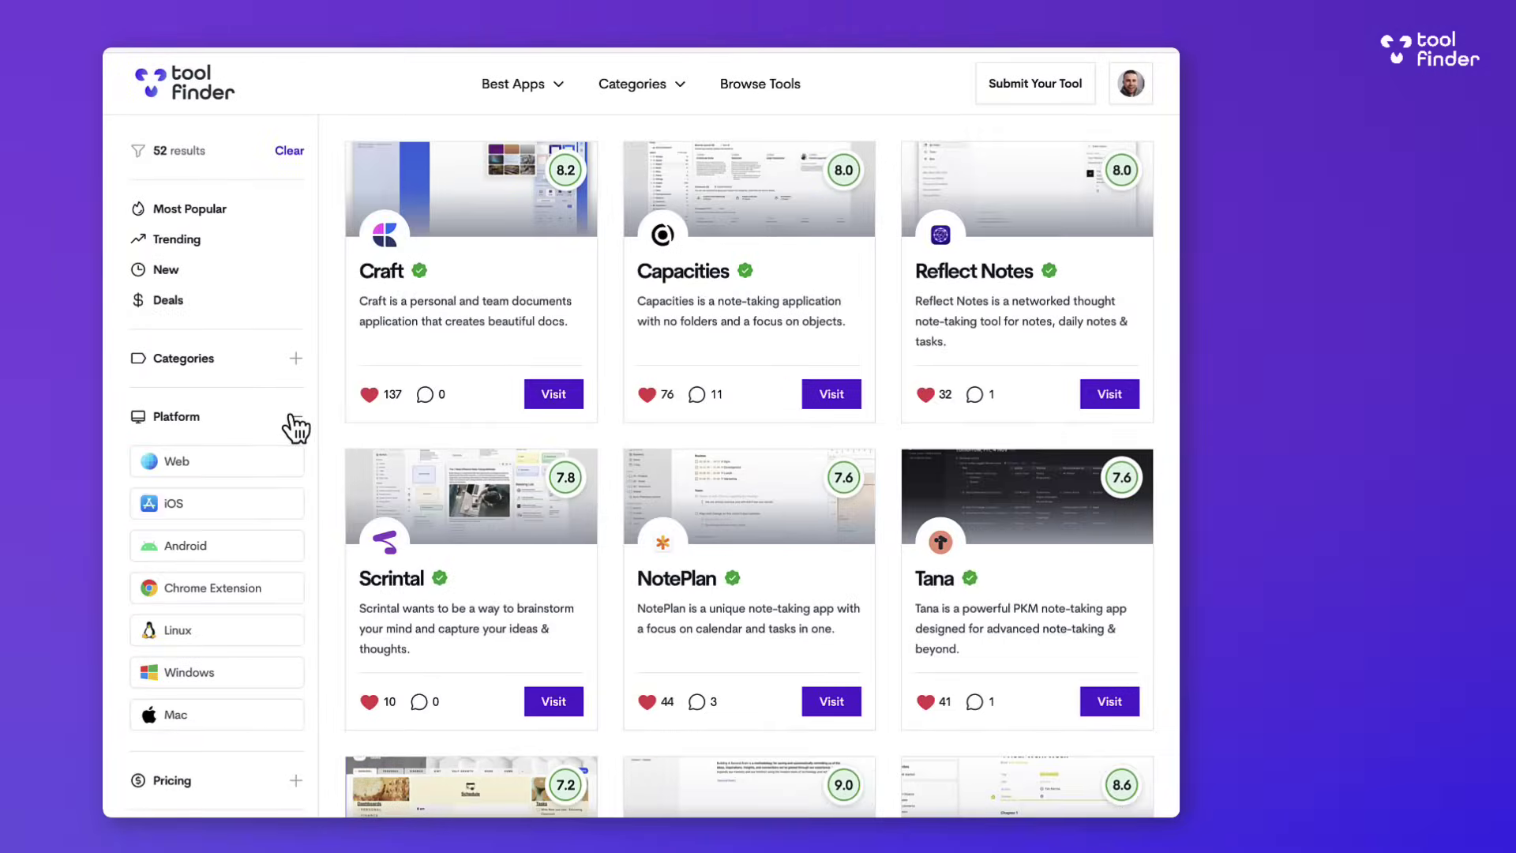
pyautogui.click(285, 499)
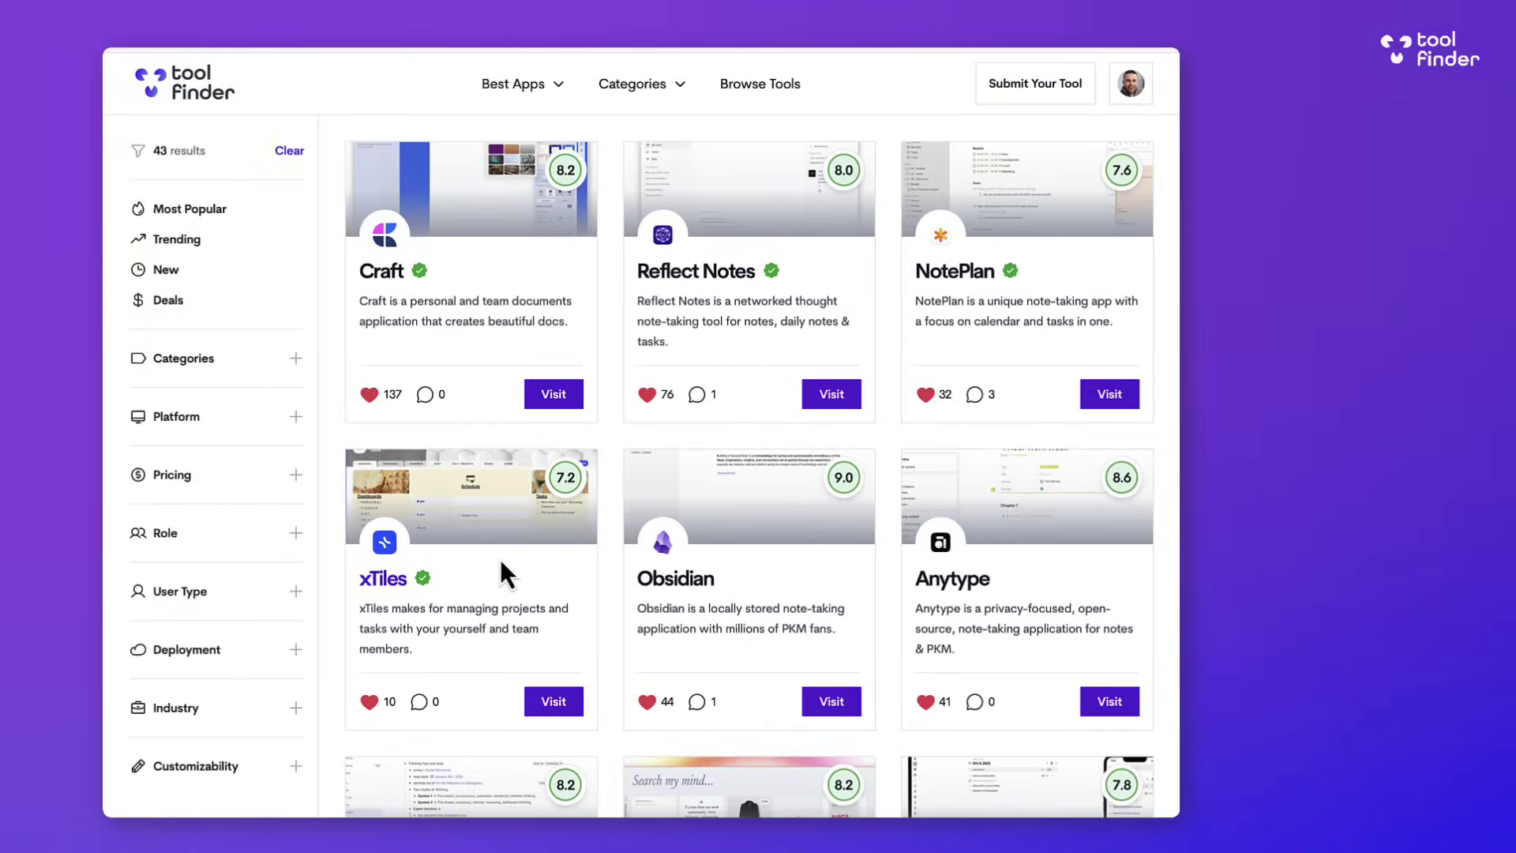
pyautogui.click(741, 572)
# Scroll through the Nirvana Pro pricing page ($3/month annually or $5 monthly)
pyautogui.scroll(-10, 924, 571)
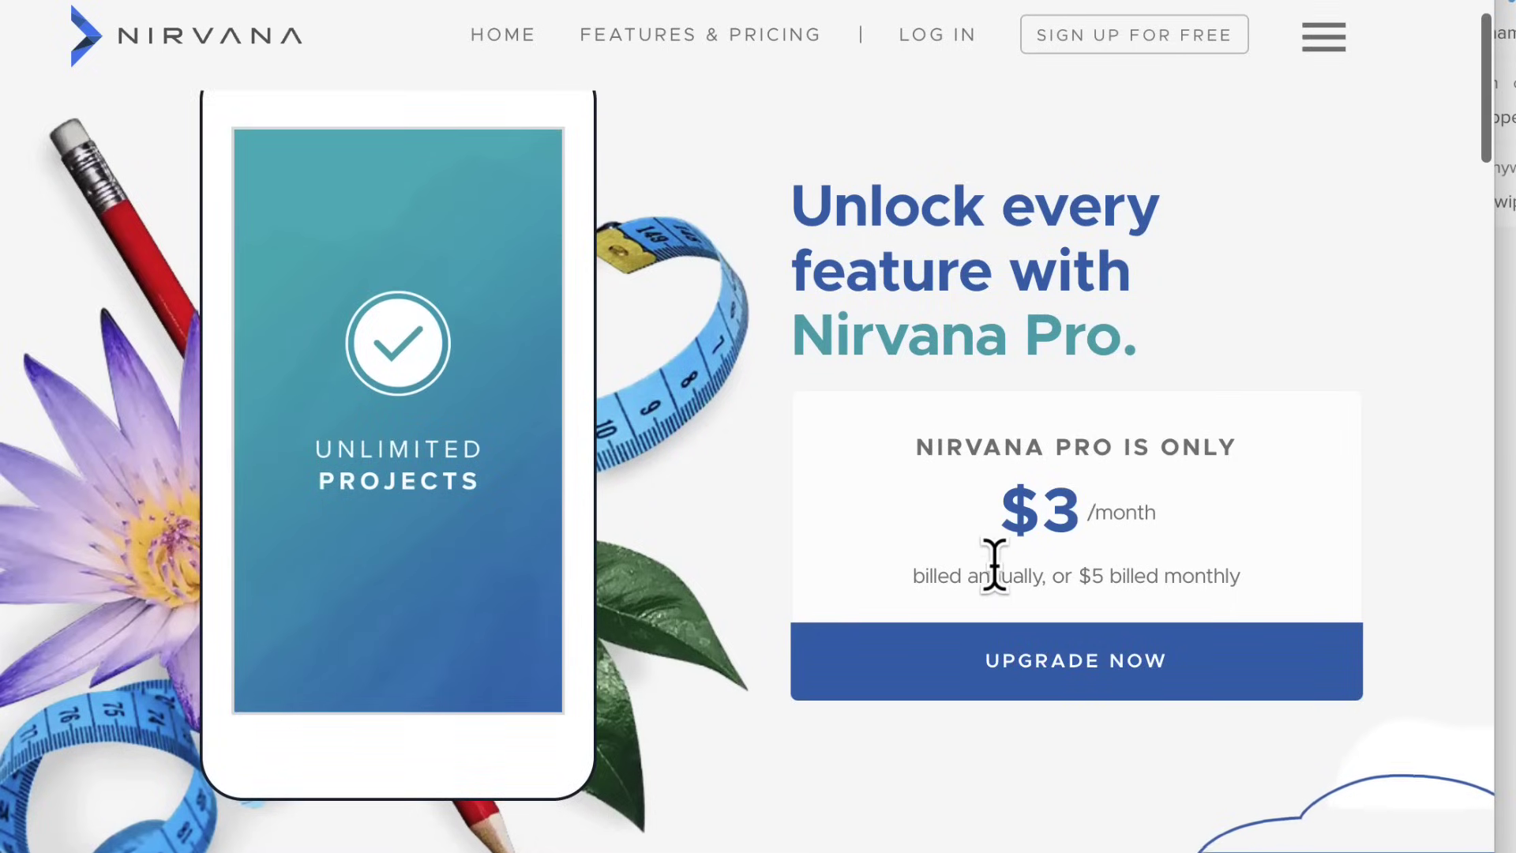
pyautogui.scroll(-1, 993, 563)
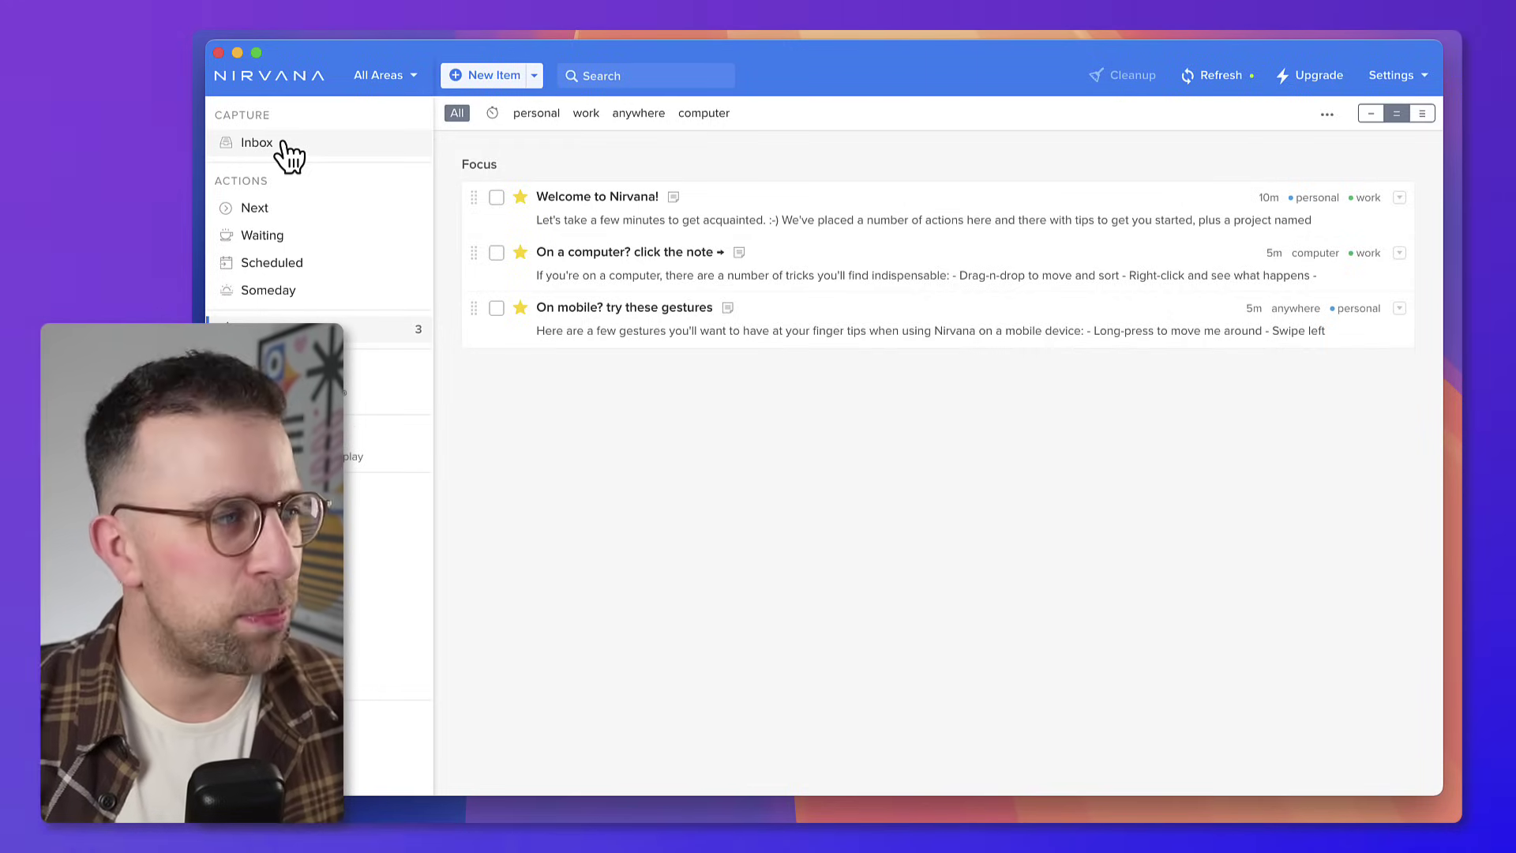
# Create a new Inbox item titled 'Task ABC'
pyautogui.click(284, 143)
pyautogui.press('n')
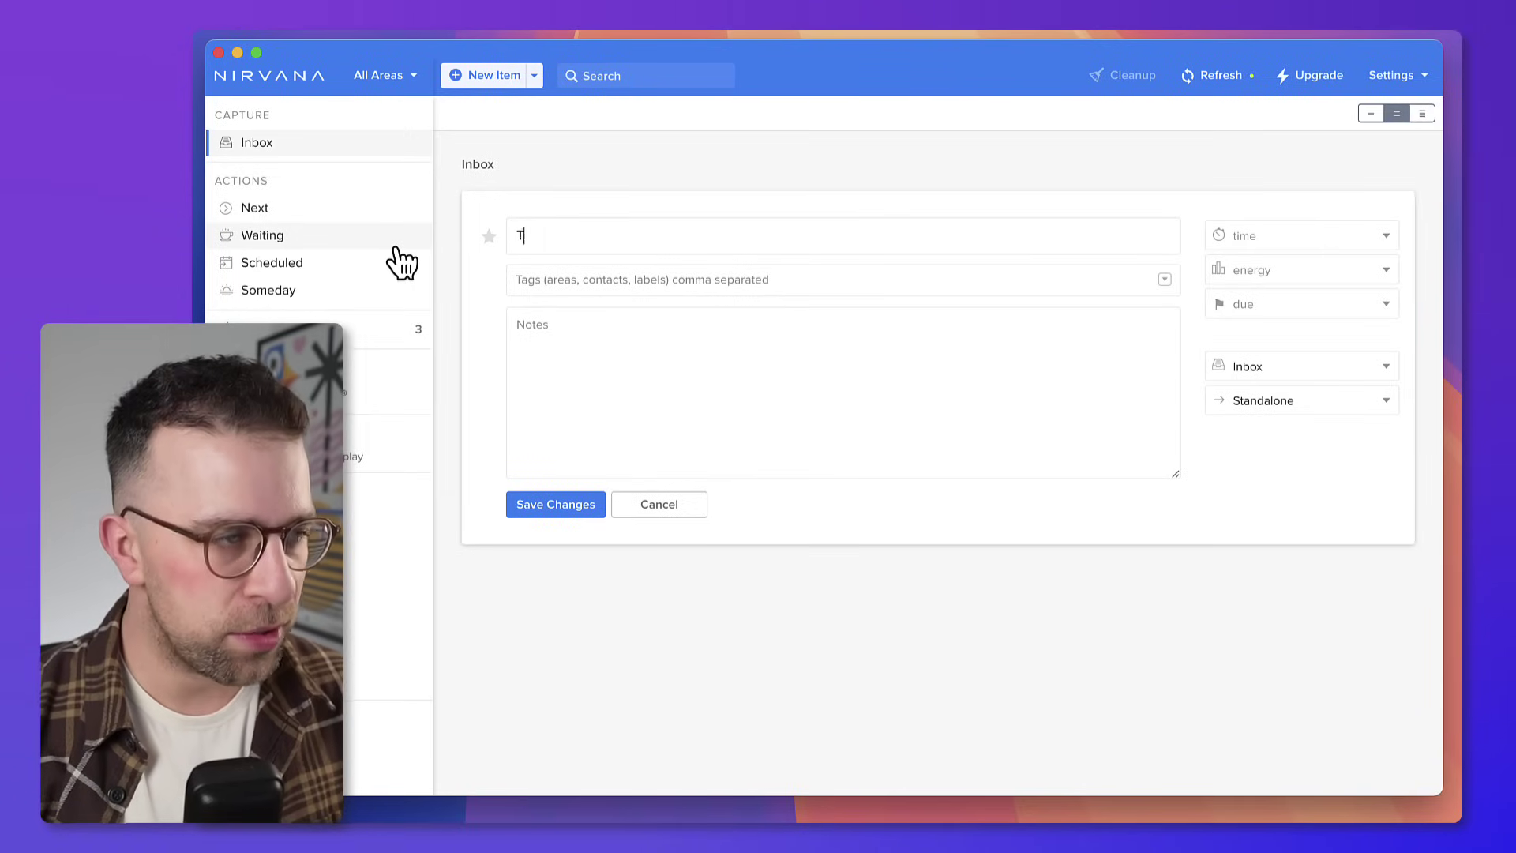
pyautogui.write('Task ABC')
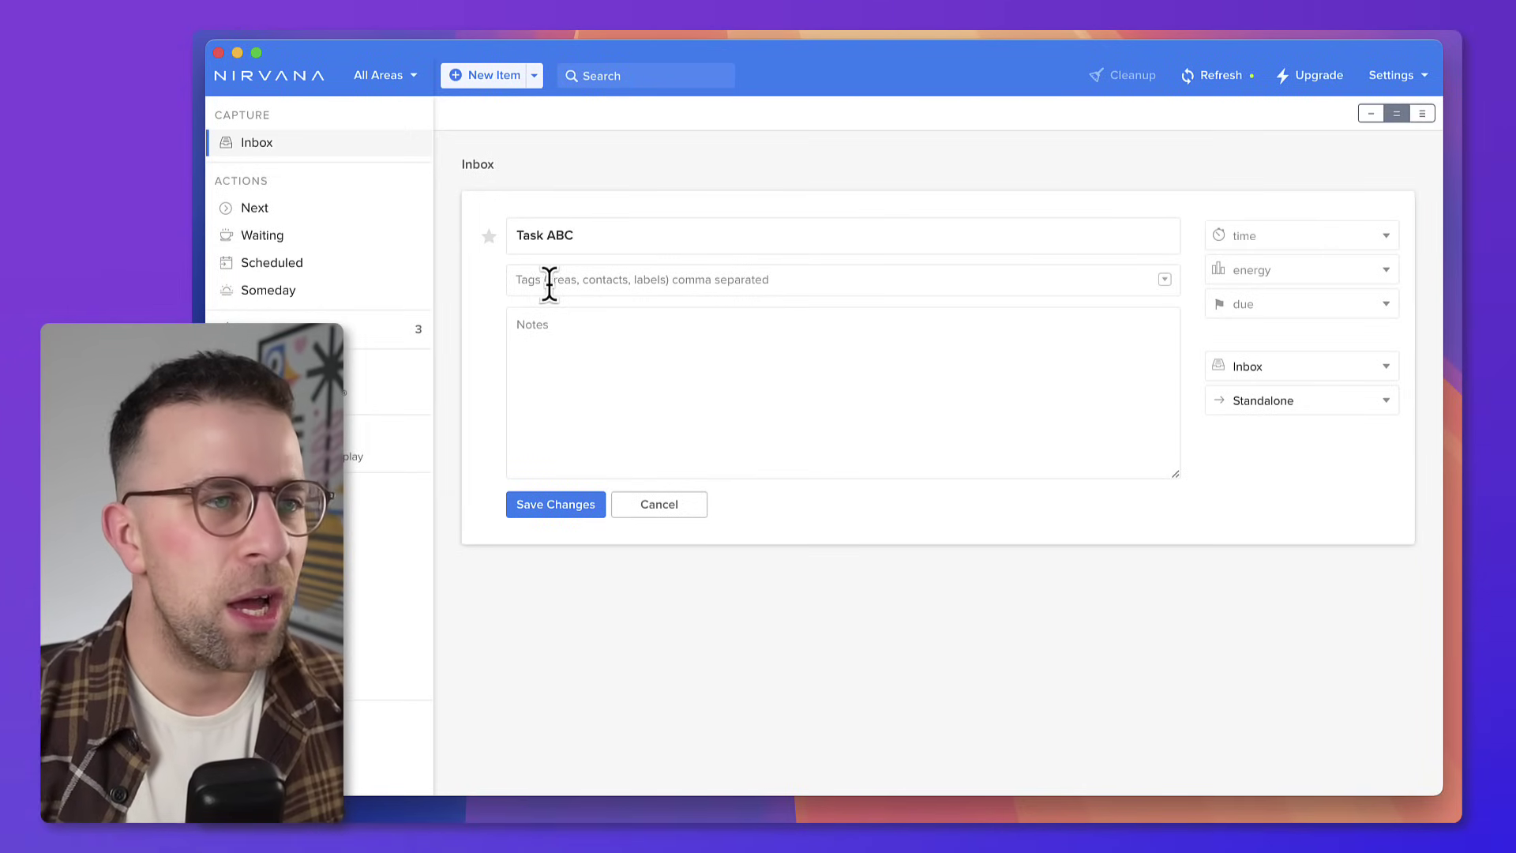
# Give Task ABC 30 minutes required, medium energy and a January 16 due date
pyautogui.click(1230, 239)
pyautogui.click(1268, 320)
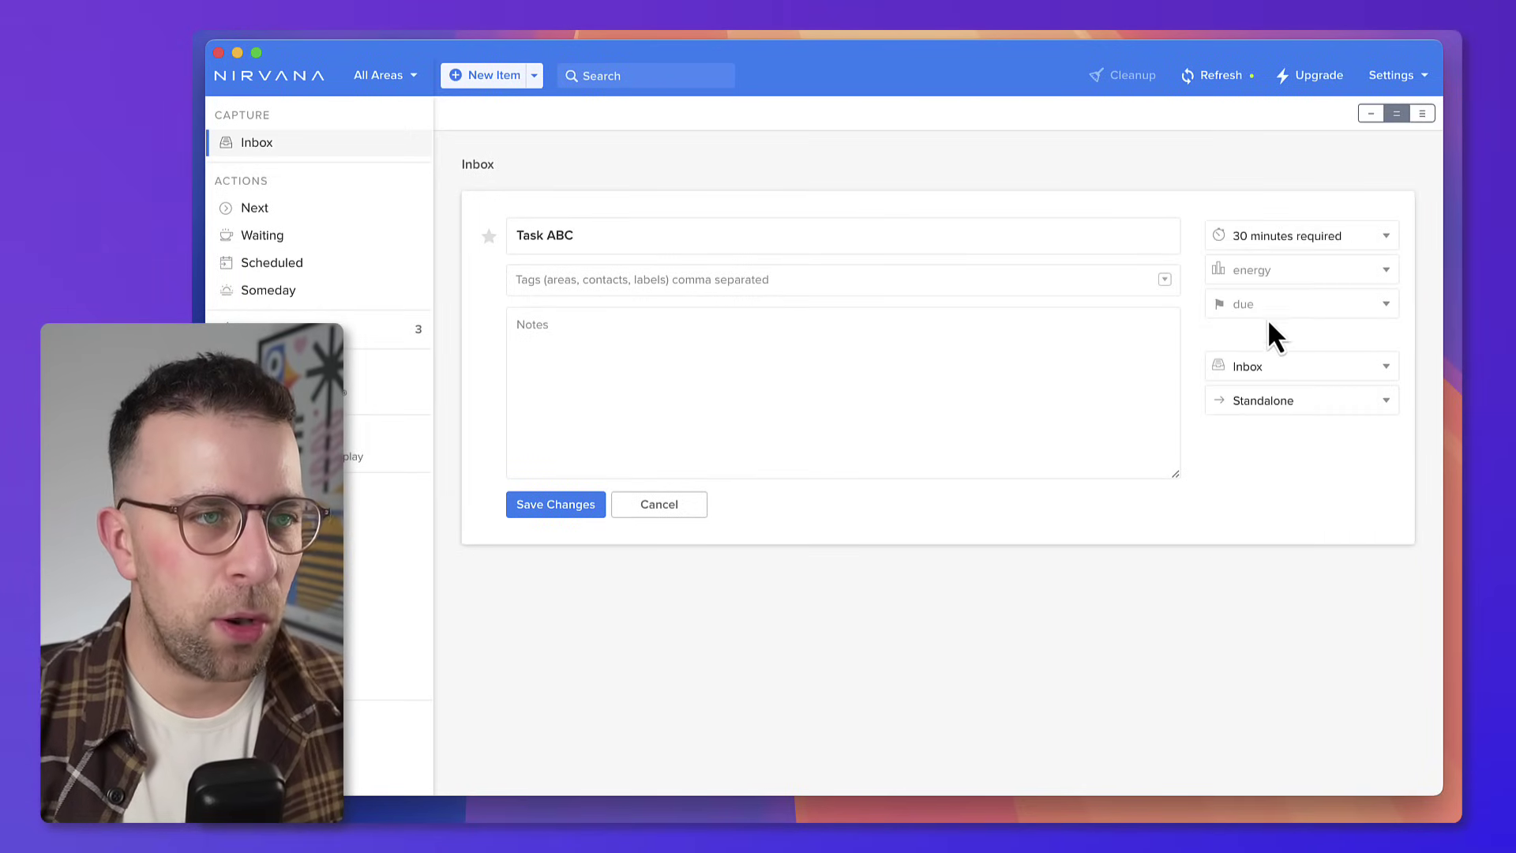
pyautogui.click(1264, 271)
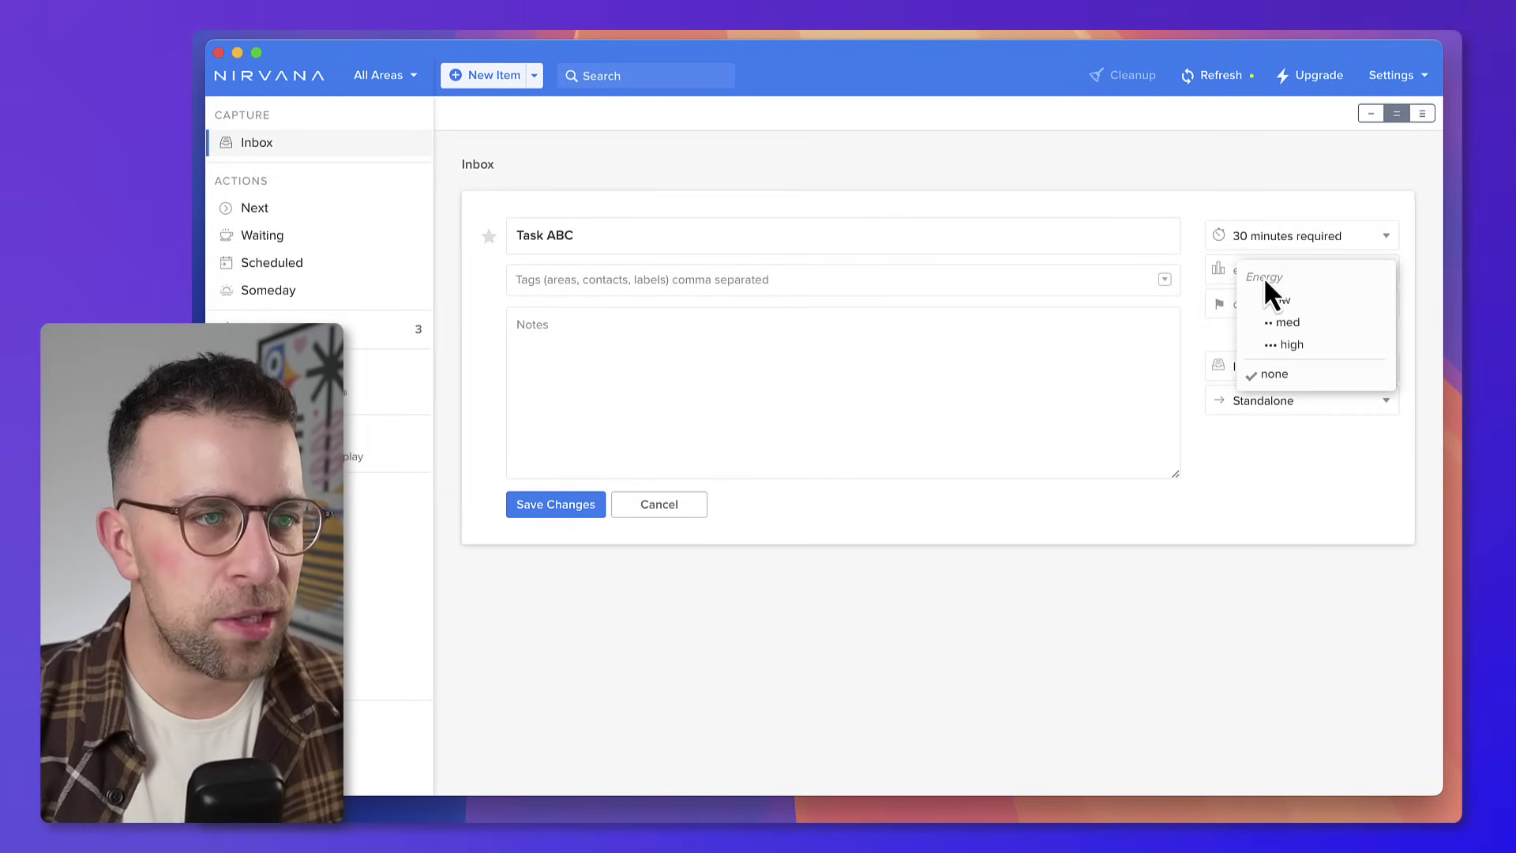
pyautogui.click(1287, 323)
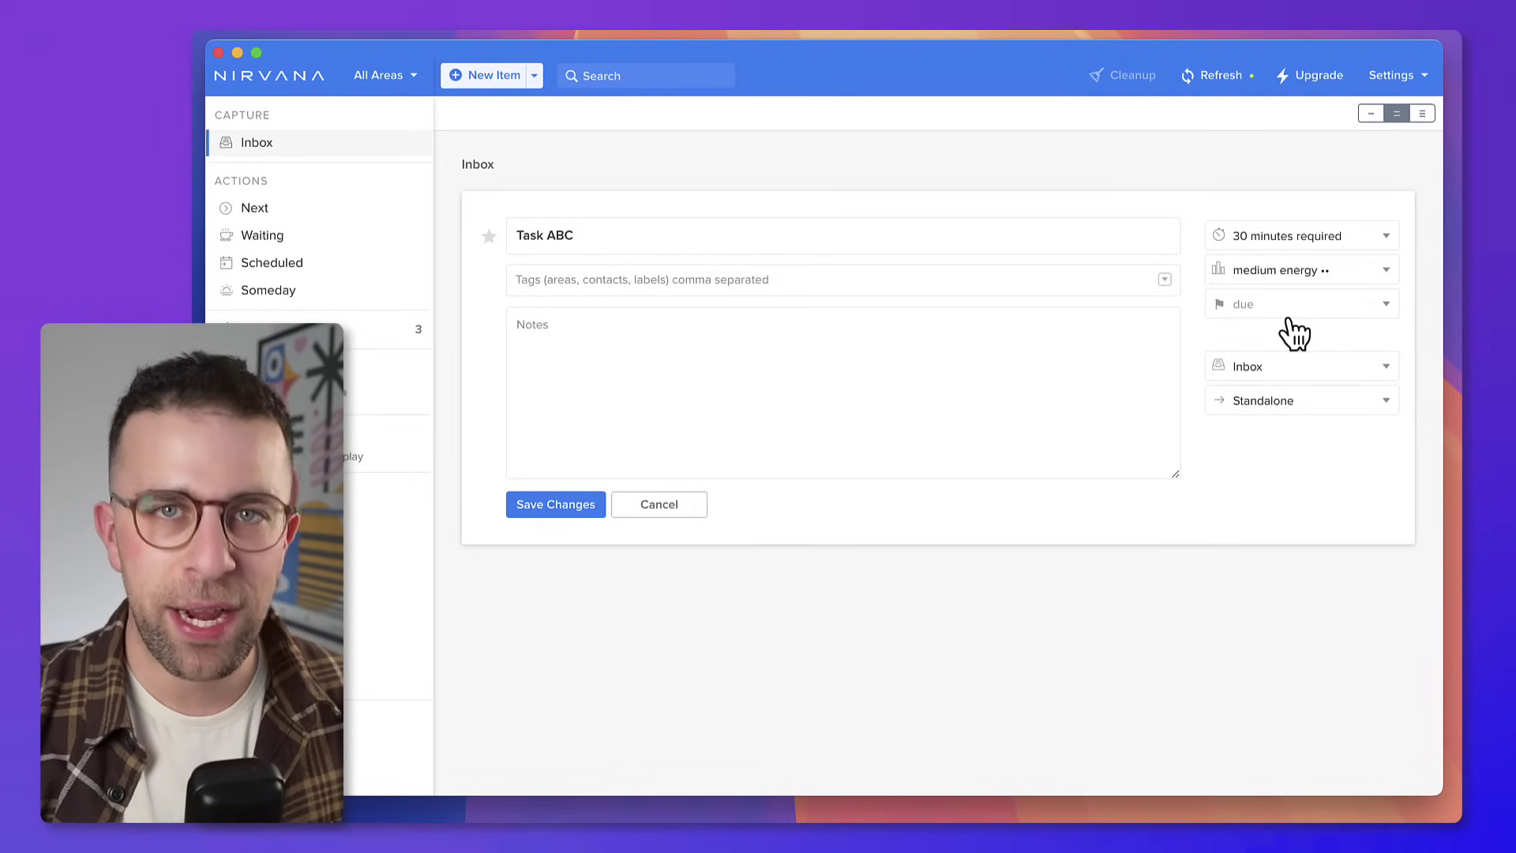
pyautogui.click(1288, 315)
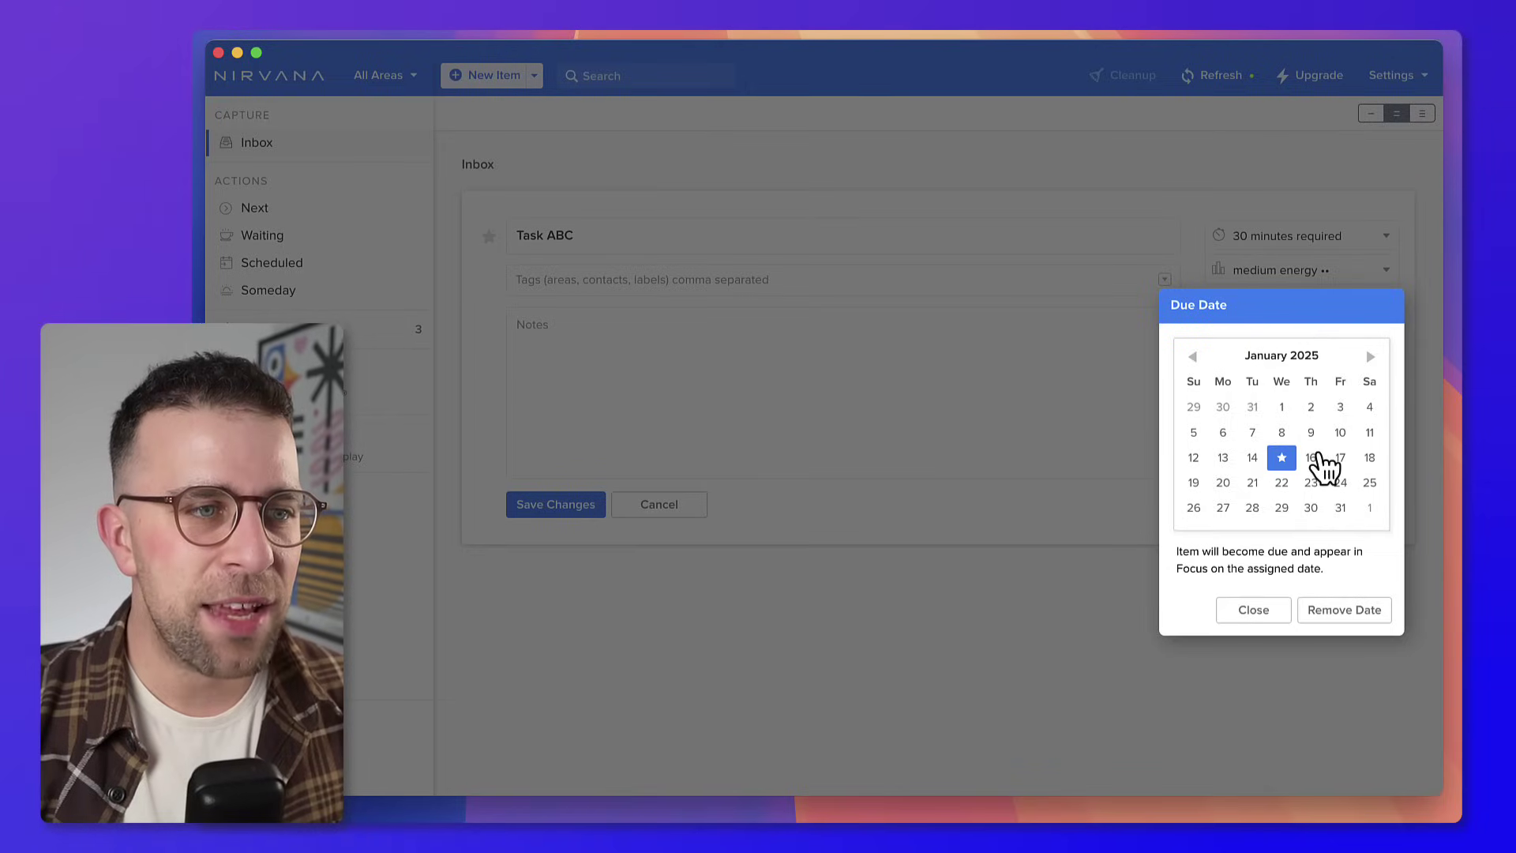
pyautogui.click(1314, 458)
pyautogui.click(1307, 371)
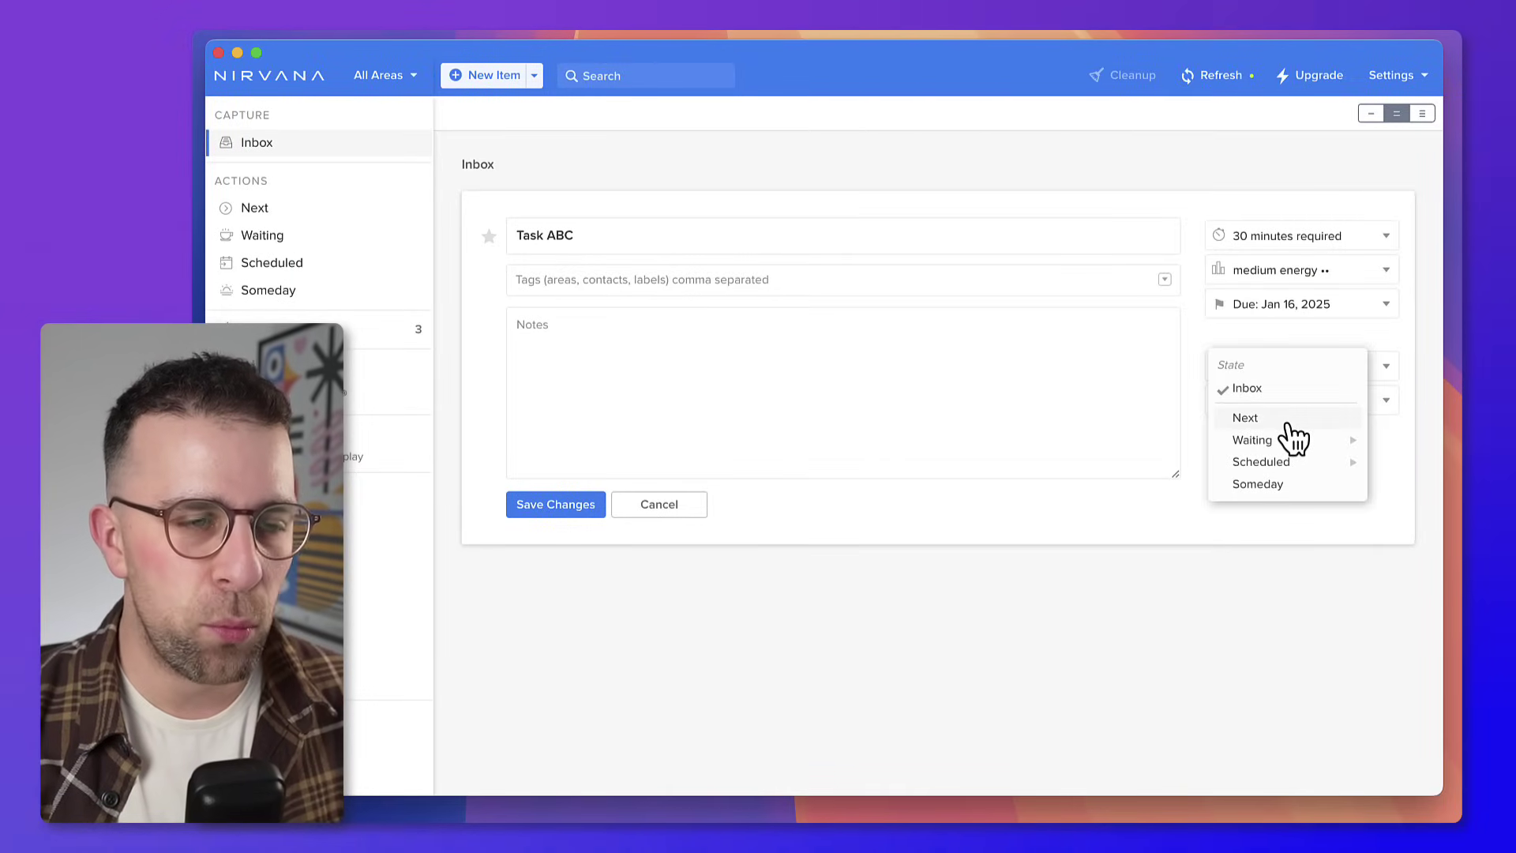
pyautogui.moveTo(1295, 442)
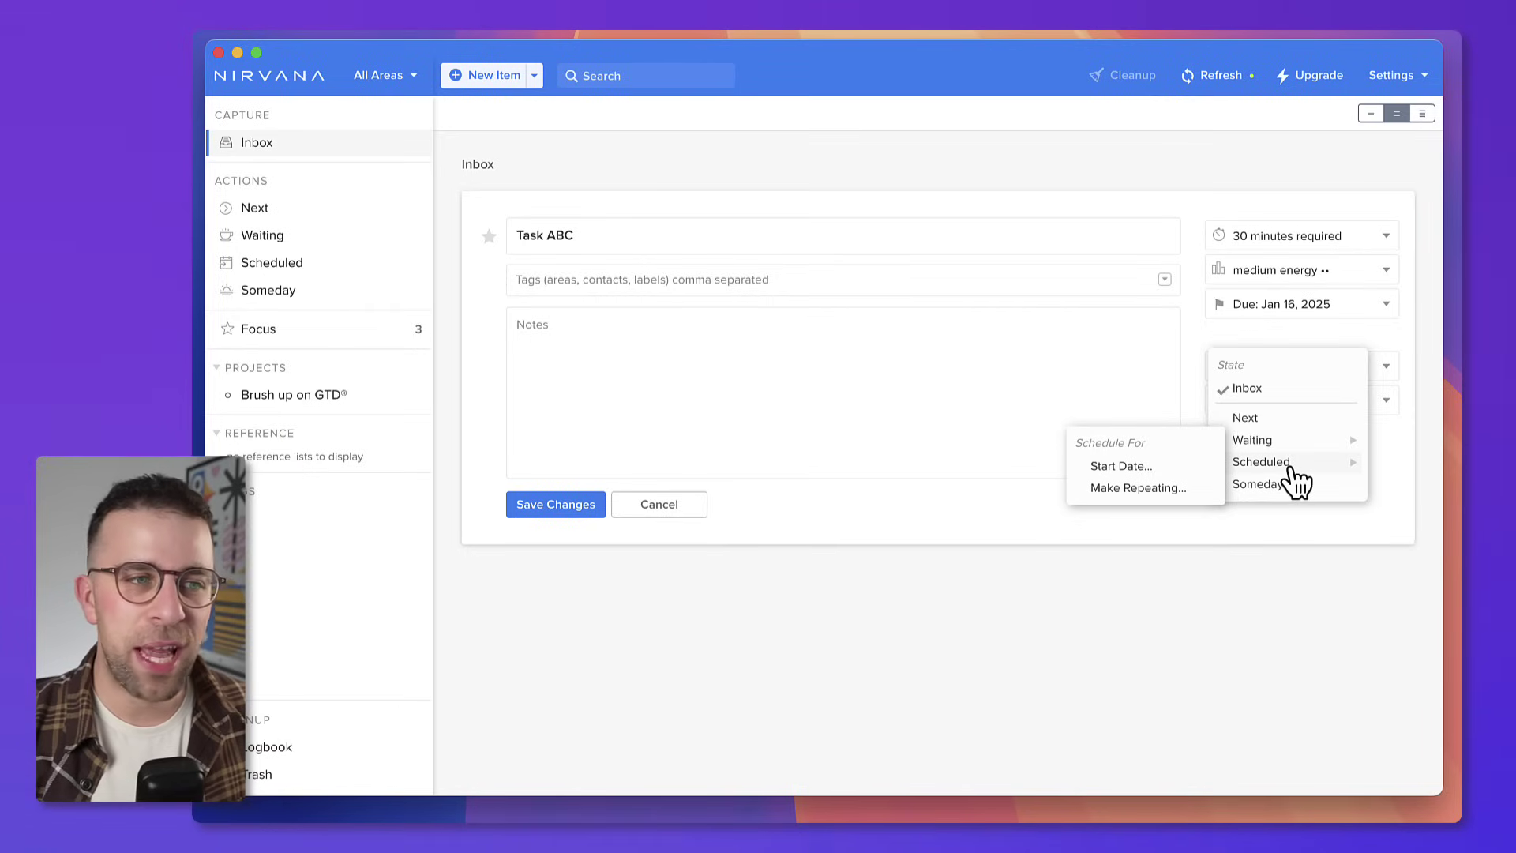
# Schedule Task ABC to start January 16 in the Brush up on GTD® project
pyautogui.click(1185, 468)
pyautogui.click(1311, 624)
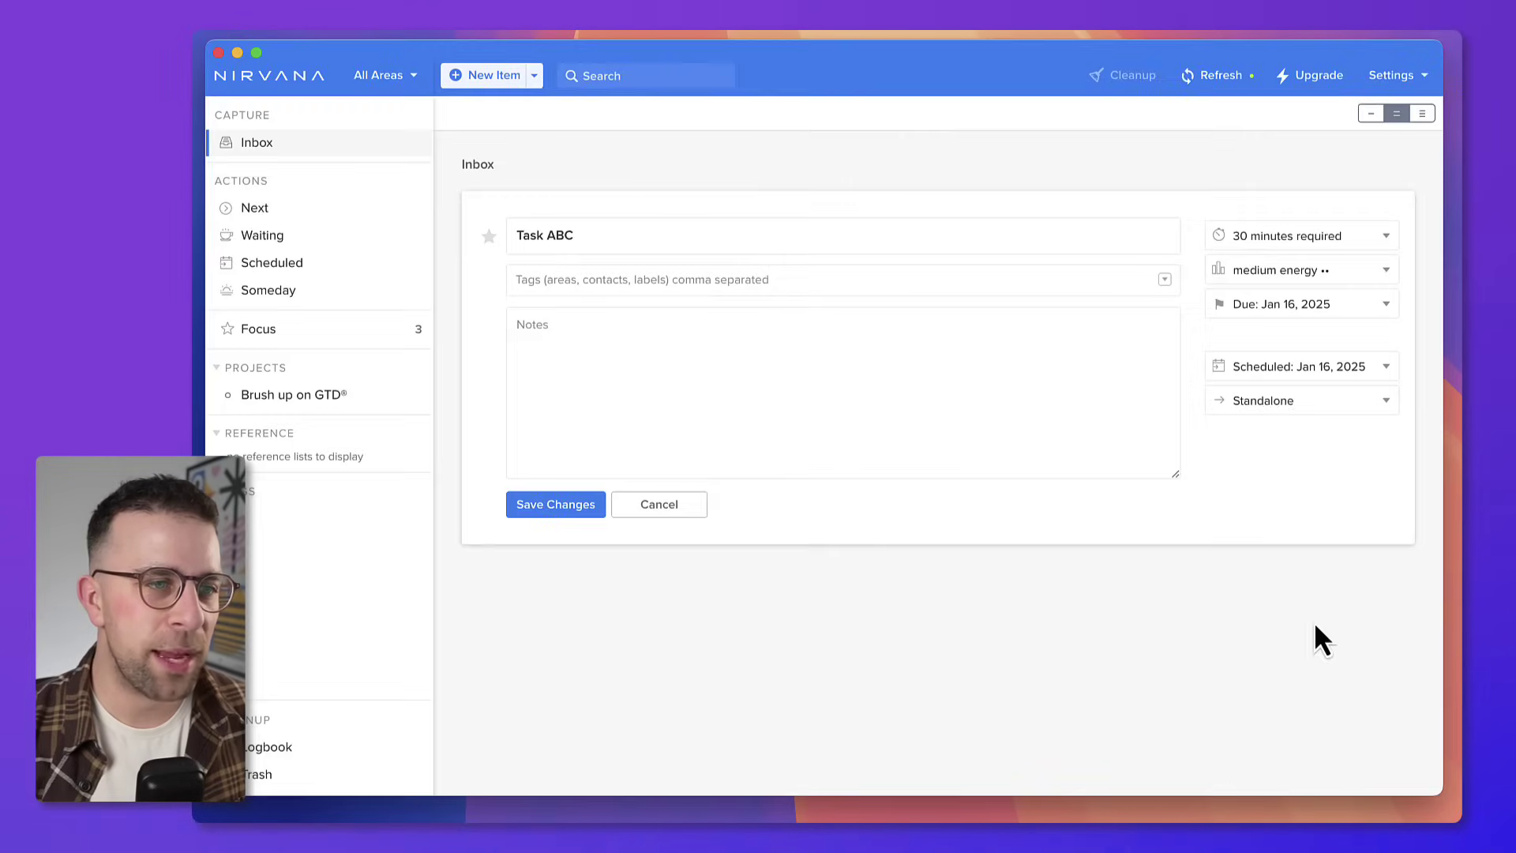
pyautogui.click(1280, 418)
pyautogui.moveTo(1287, 434)
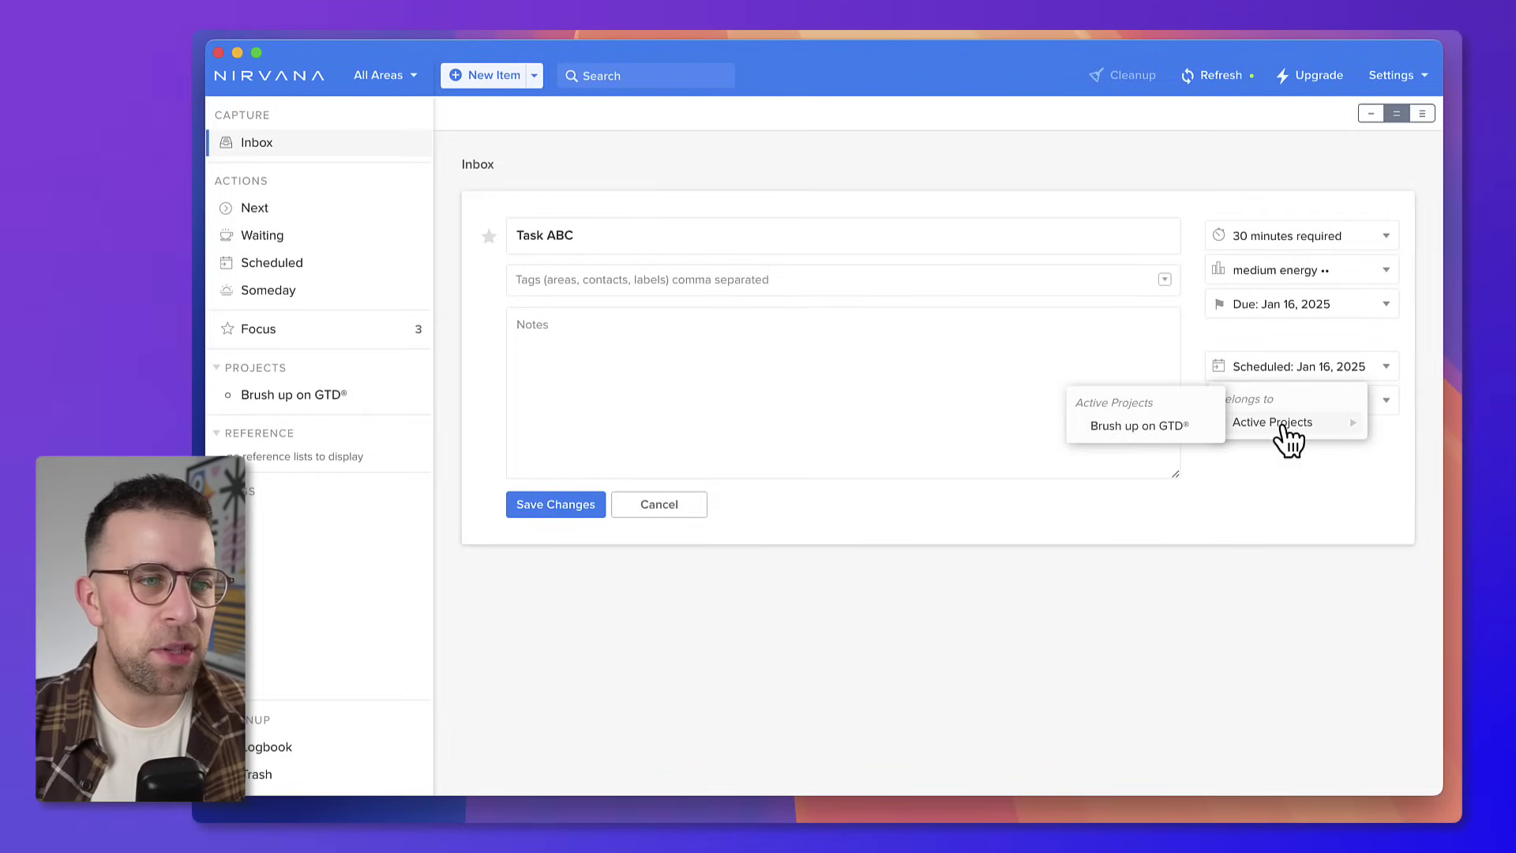
pyautogui.click(1208, 436)
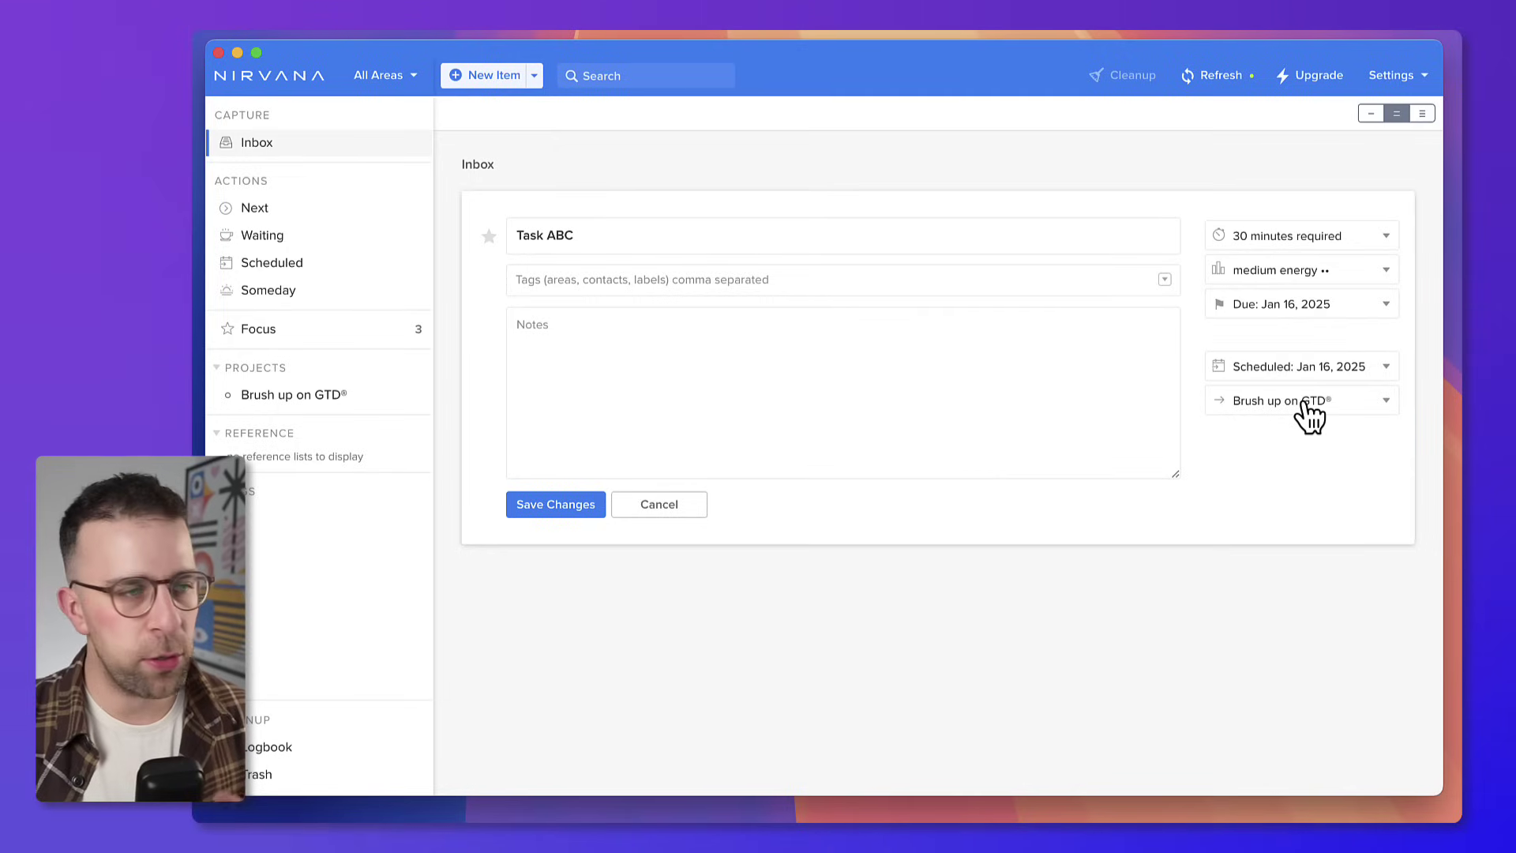
# Tag Task ABC with the work area and the home label
pyautogui.click(724, 284)
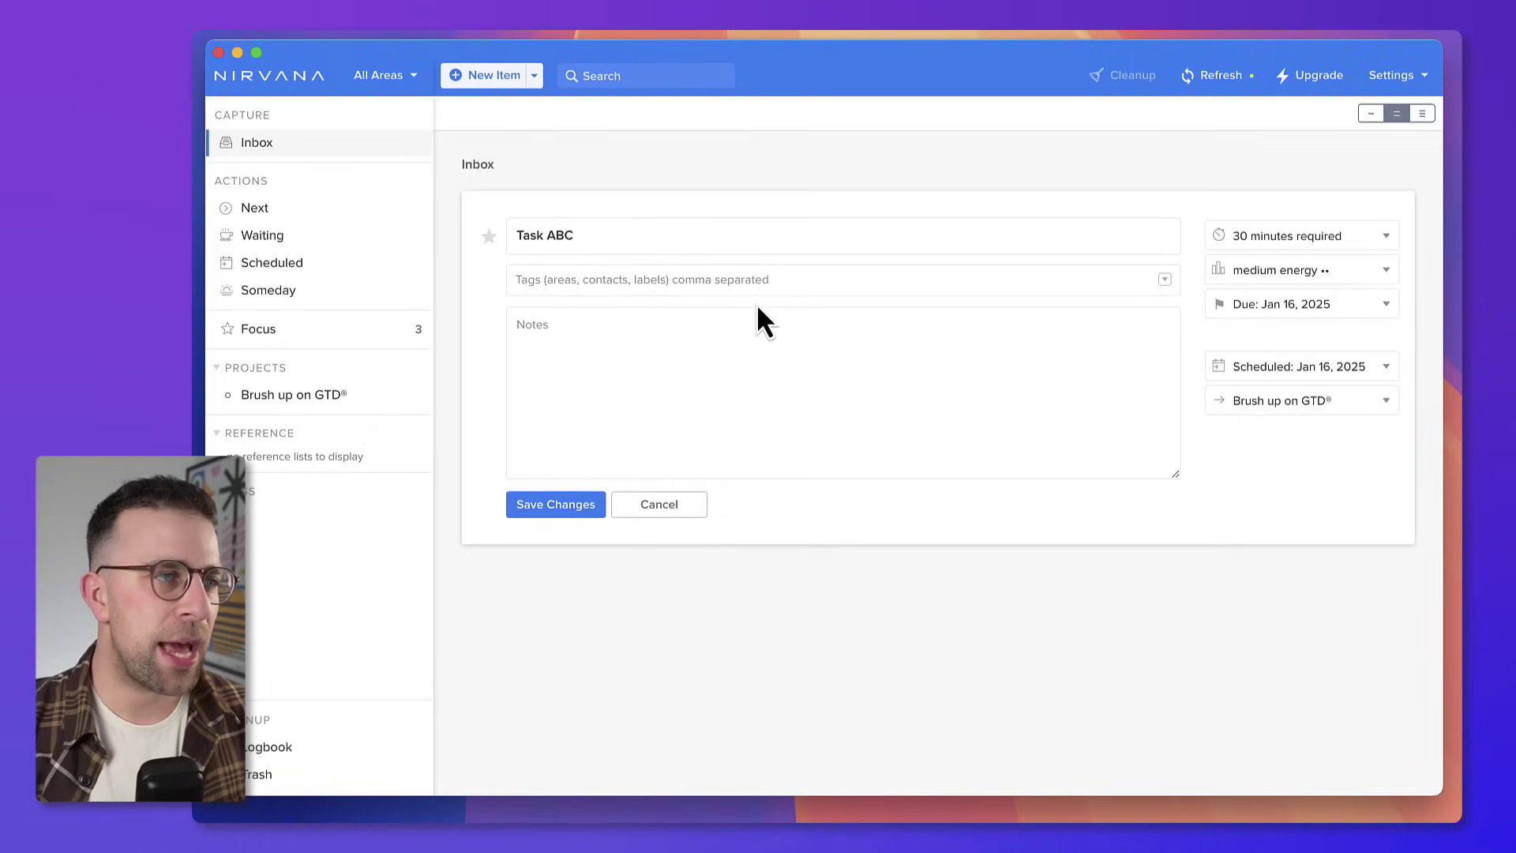
pyautogui.click(1164, 279)
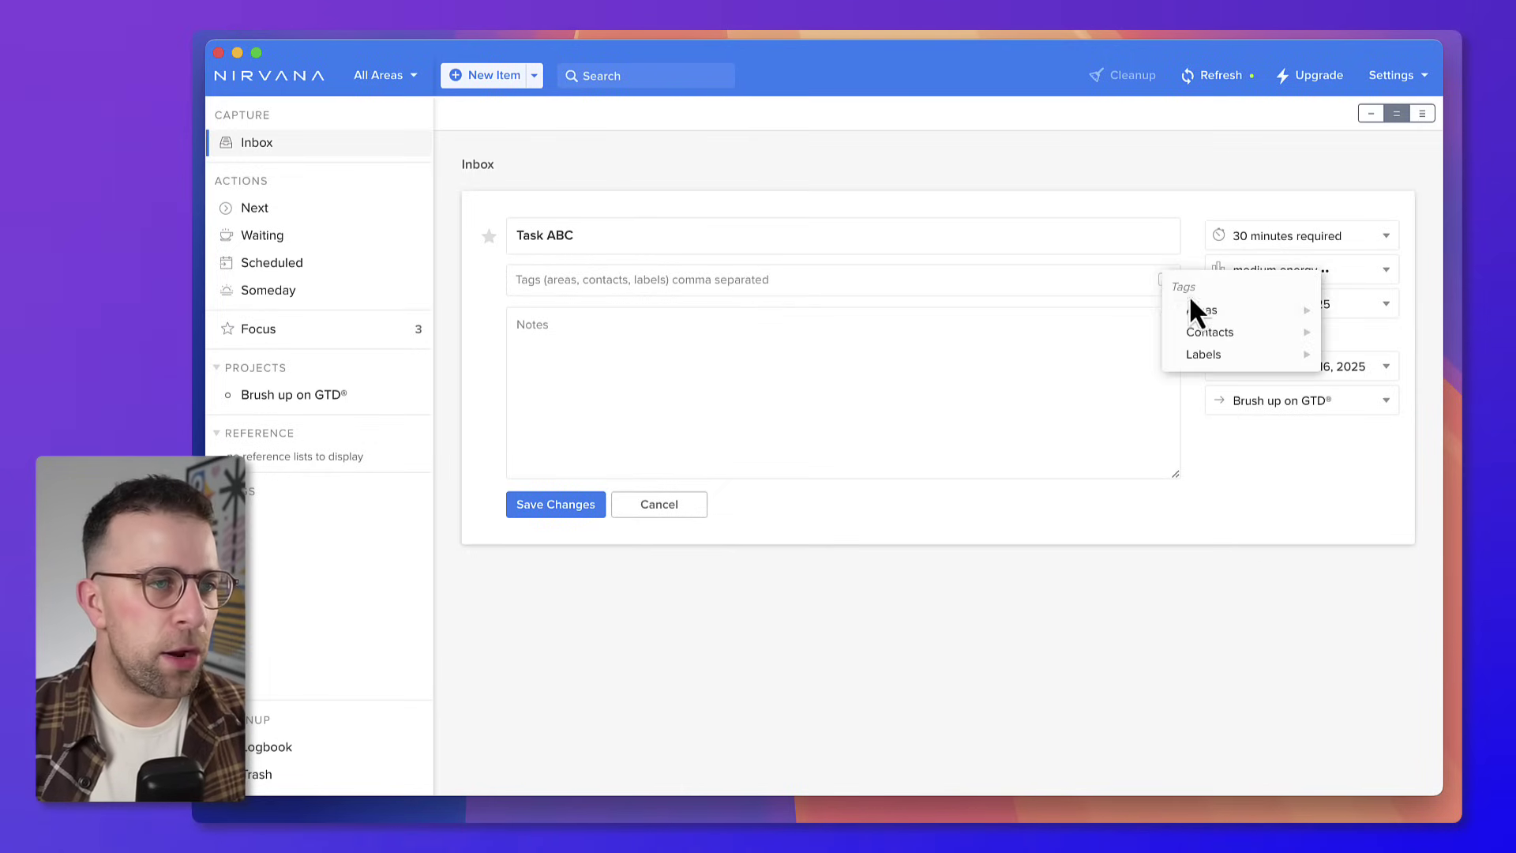
pyautogui.moveTo(1200, 312)
pyautogui.click(1058, 335)
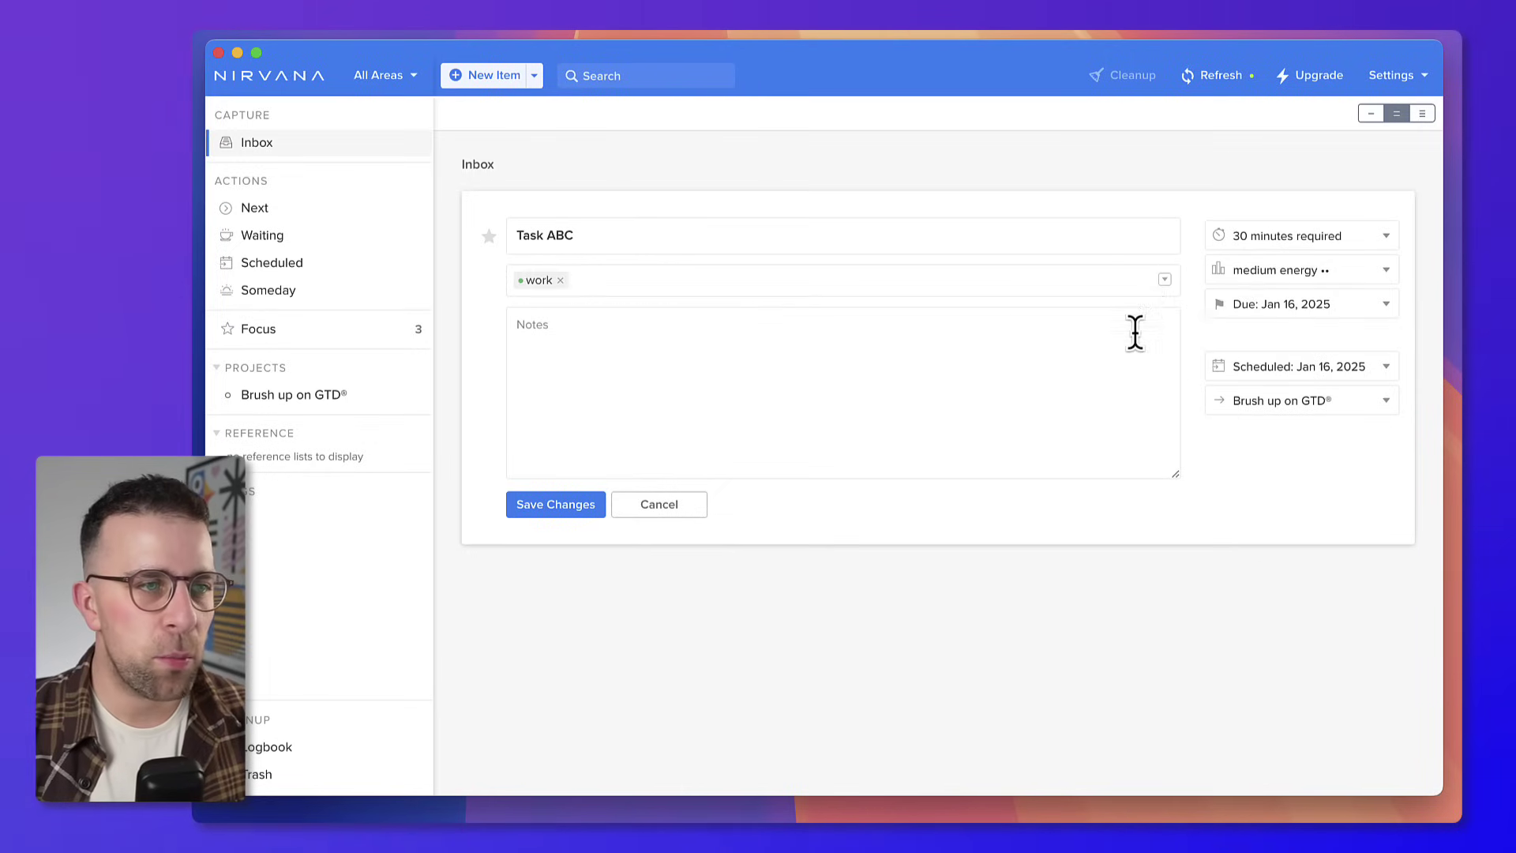
pyautogui.click(1165, 280)
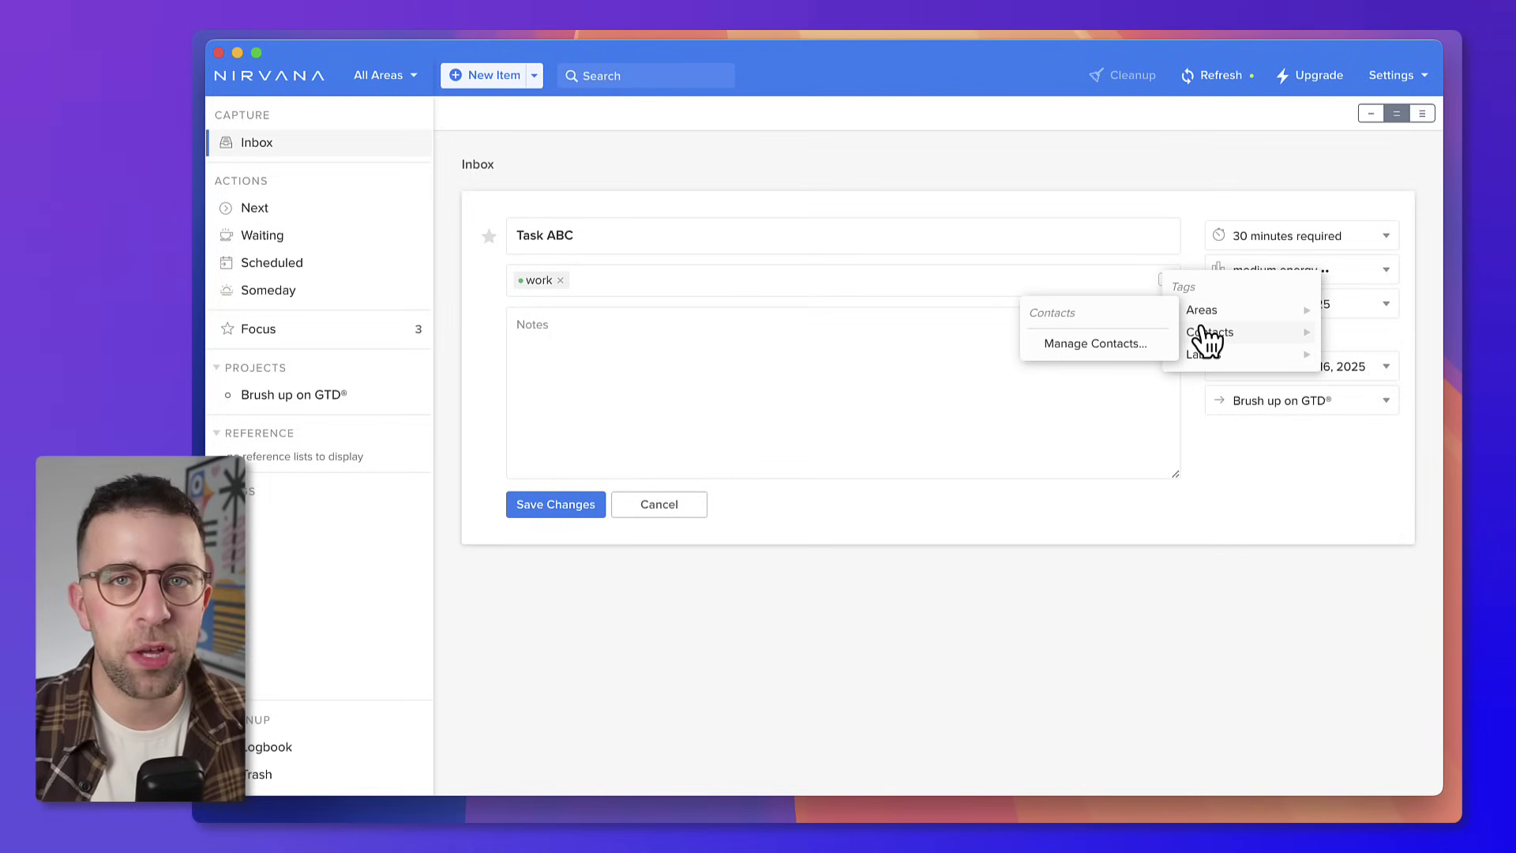
pyautogui.moveTo(1216, 362)
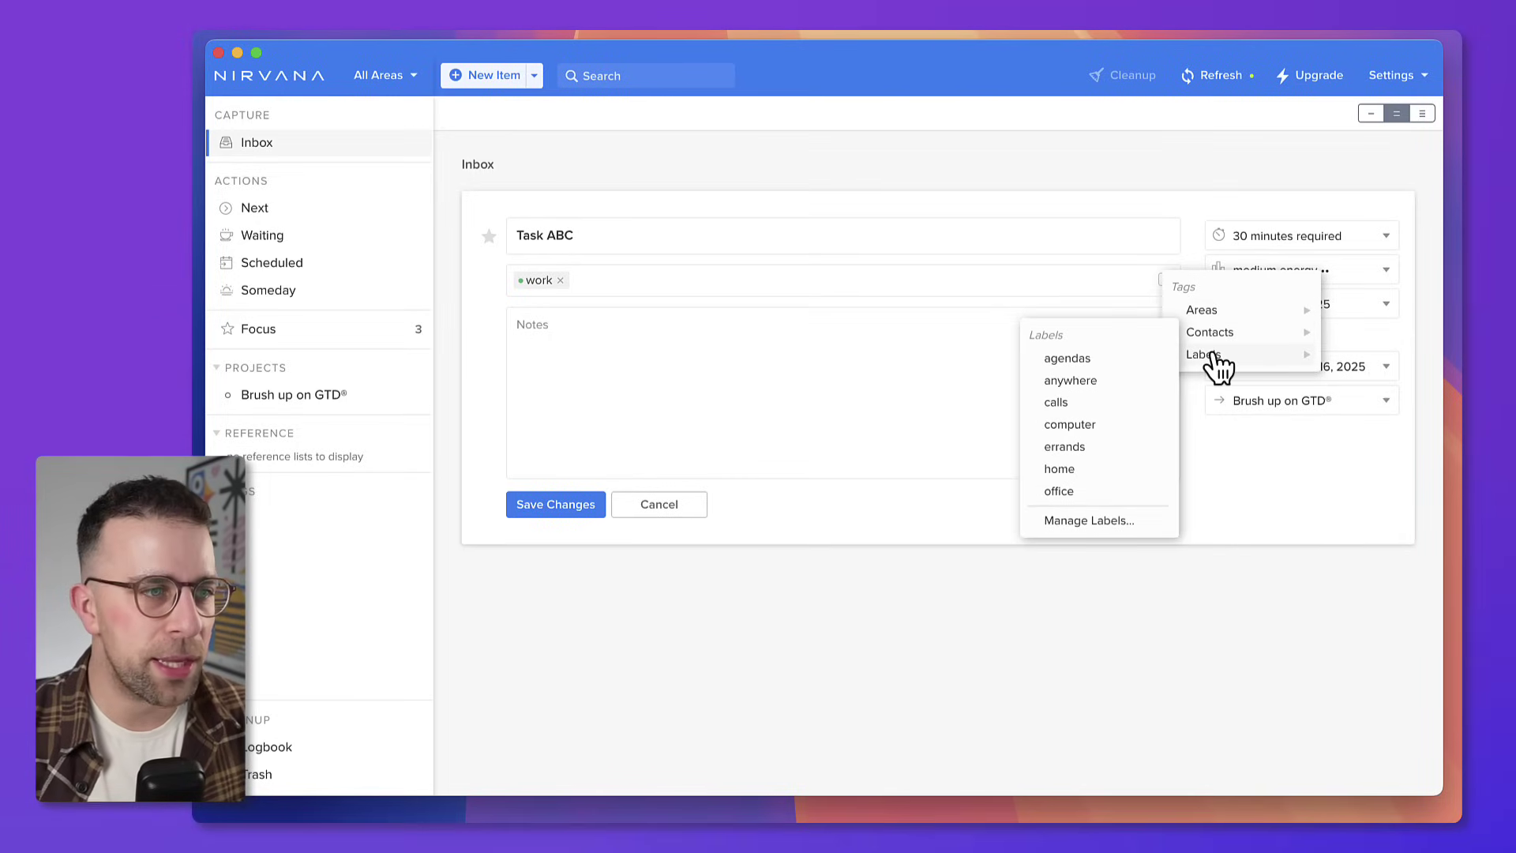
pyautogui.click(1113, 469)
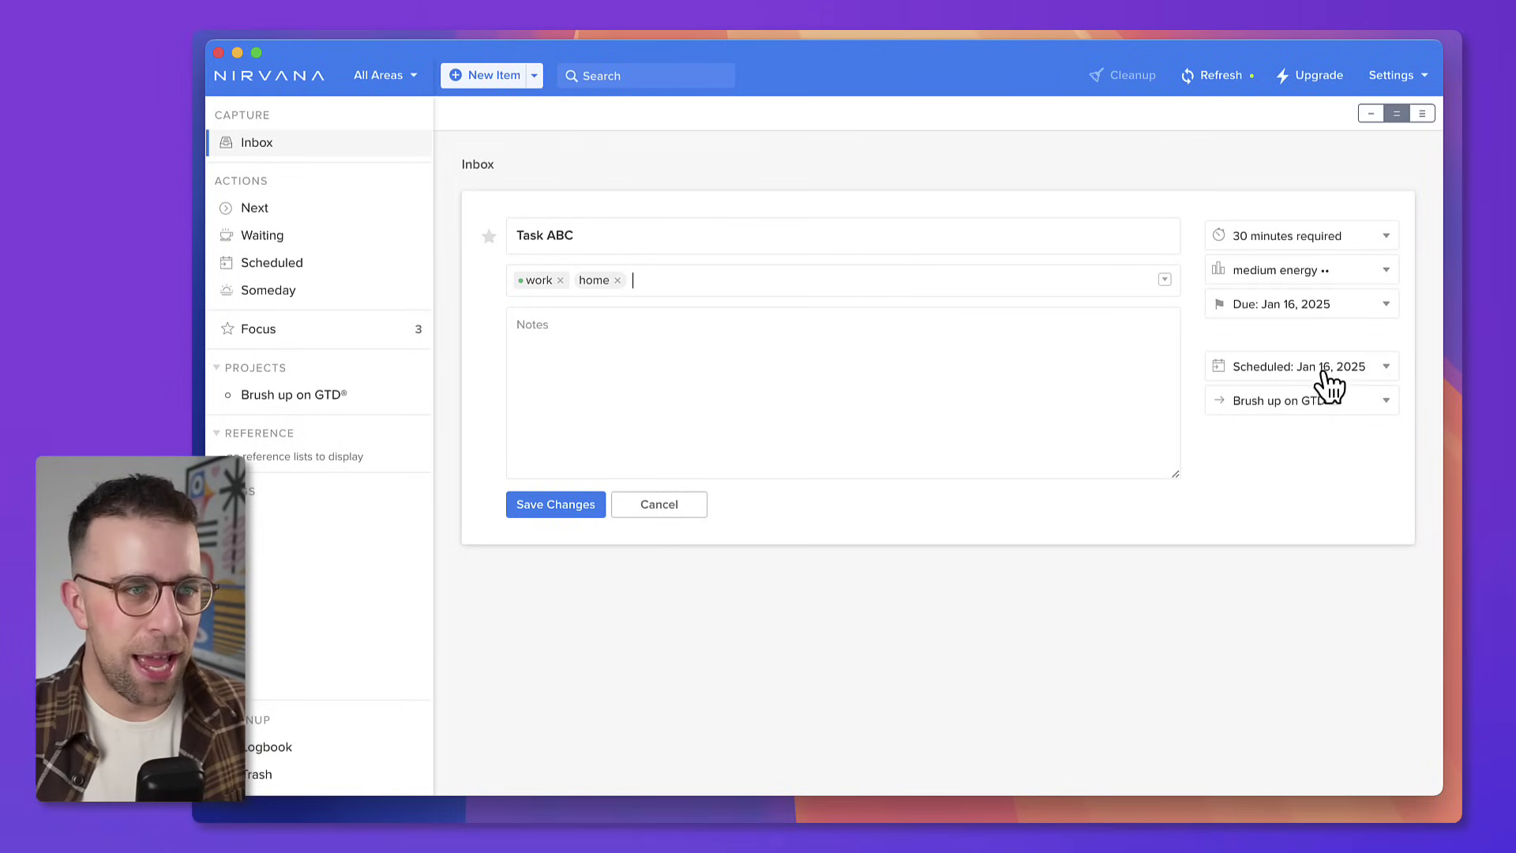
# Move Task ABC's due date to January 17
pyautogui.click(1297, 314)
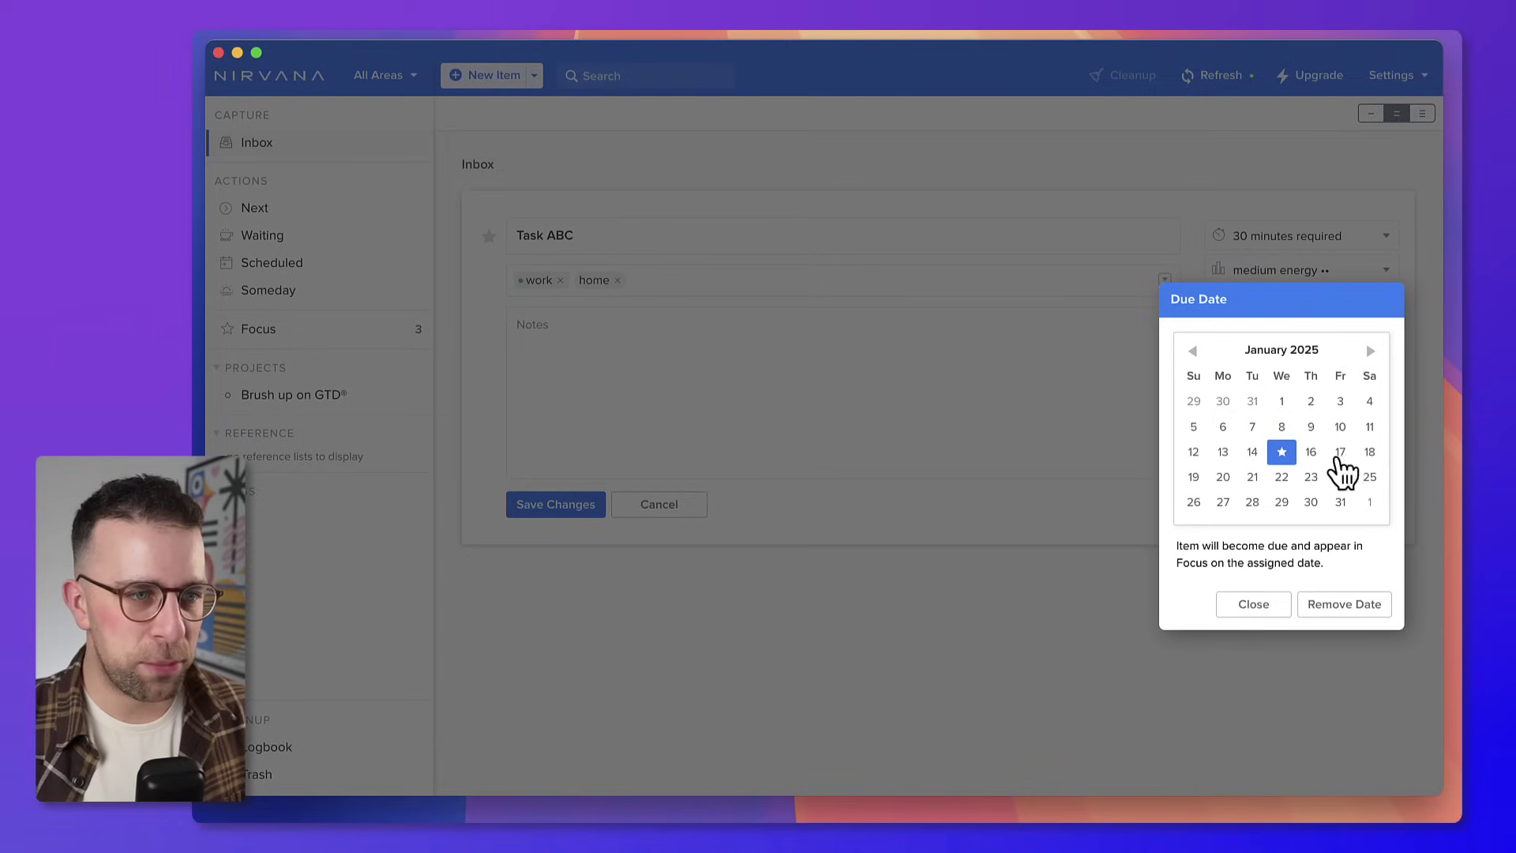
pyautogui.click(1339, 469)
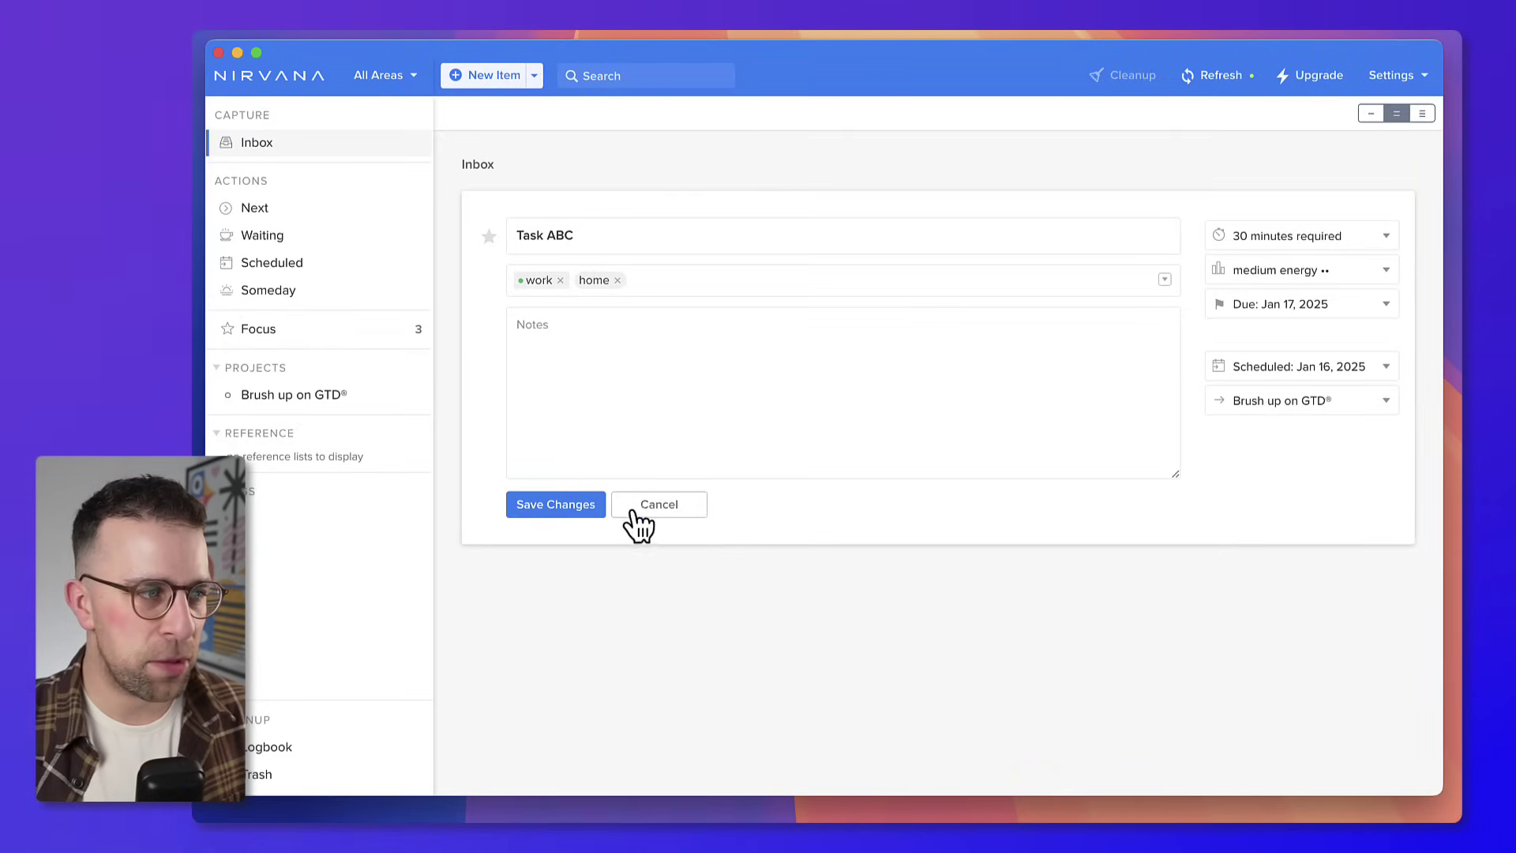
pyautogui.click(594, 337)
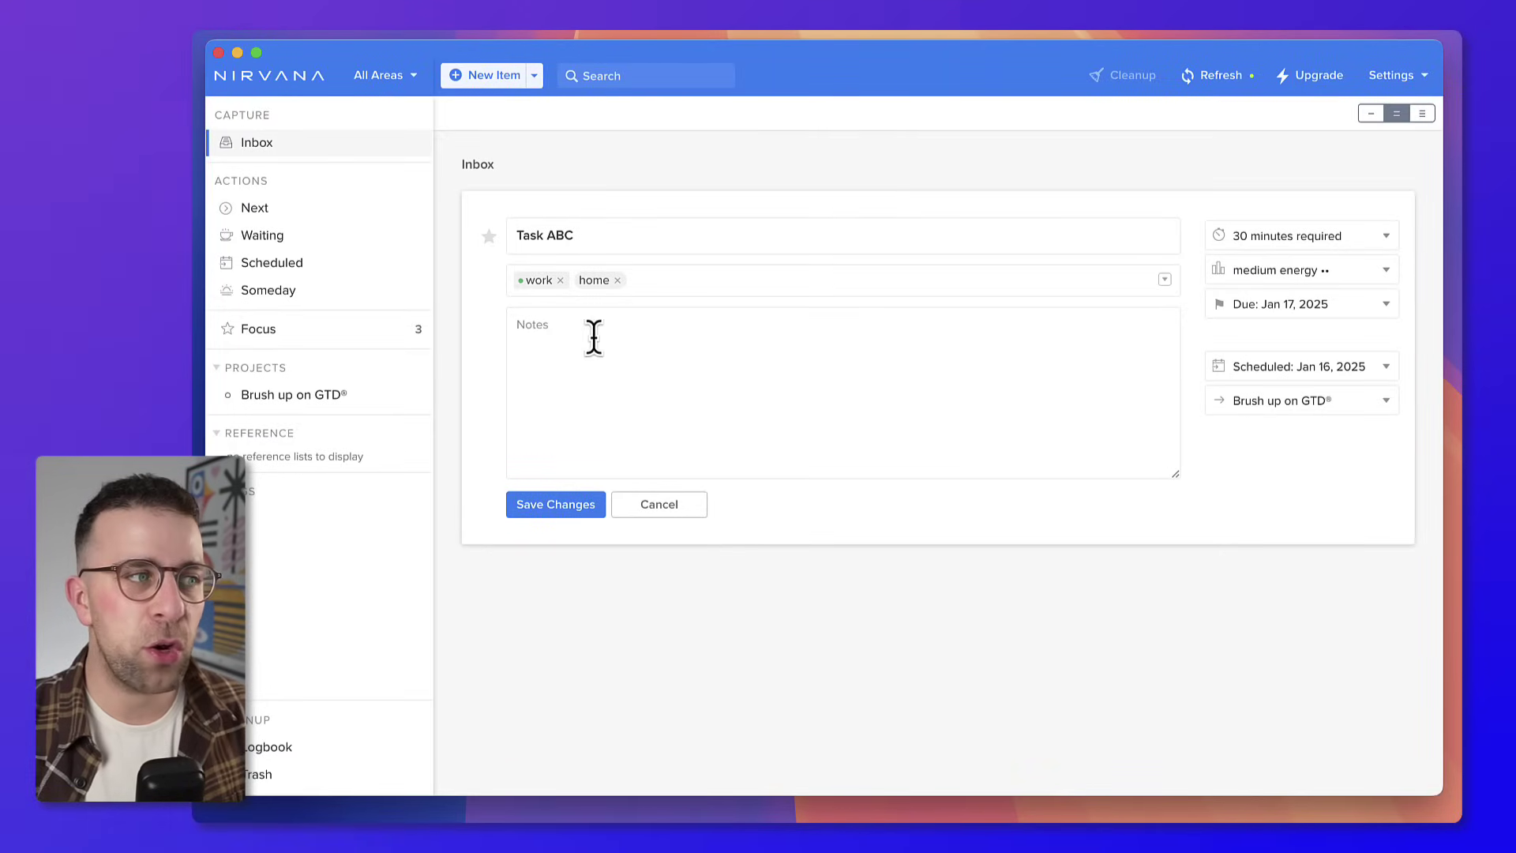
# Save Task ABC and filter the Next actions to 10 minutes or less
pyautogui.click(565, 505)
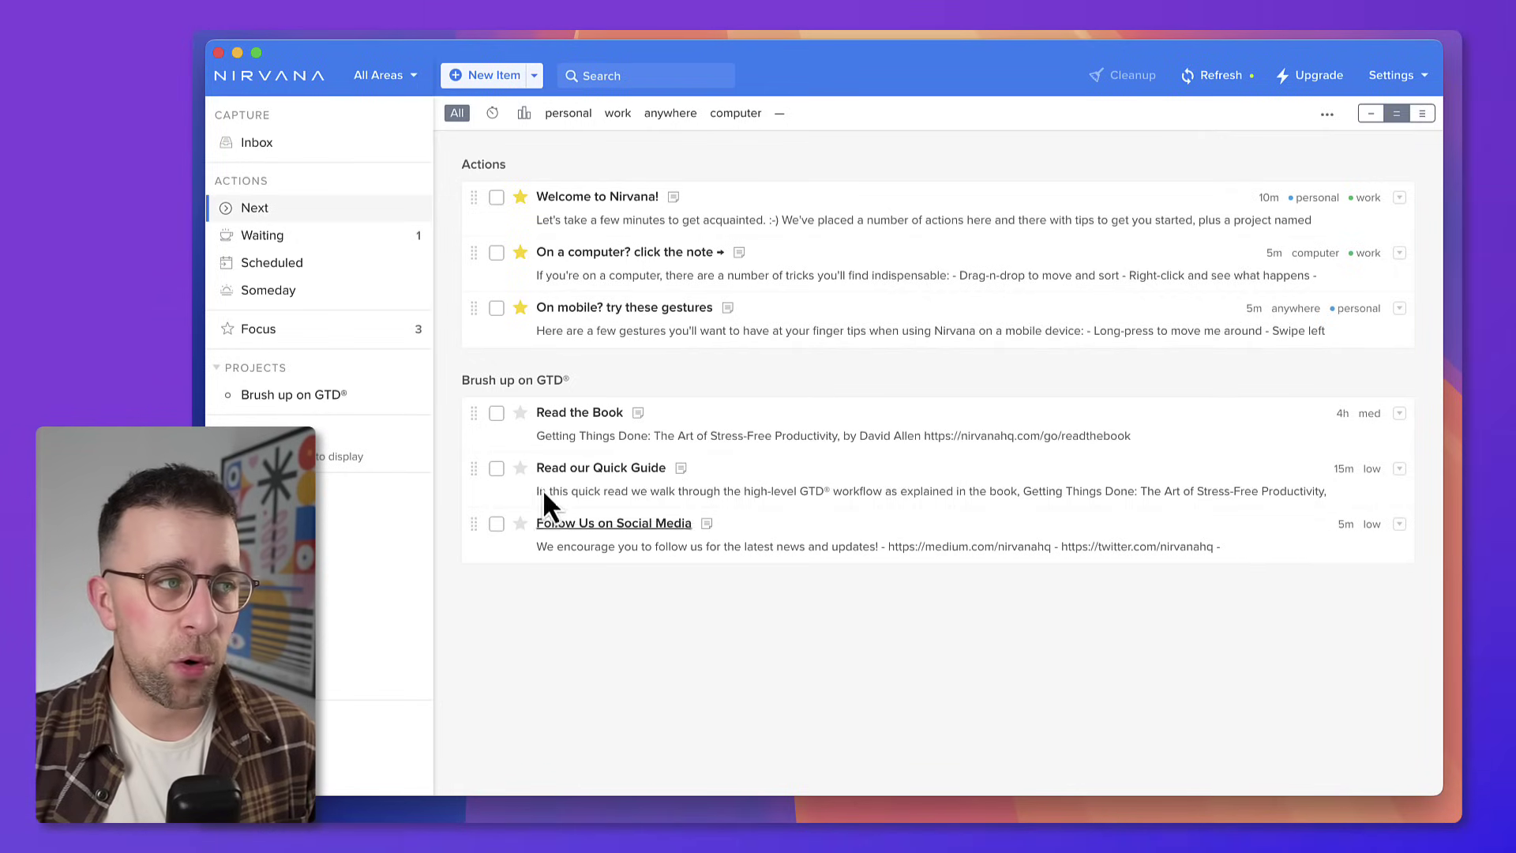
pyautogui.click(494, 113)
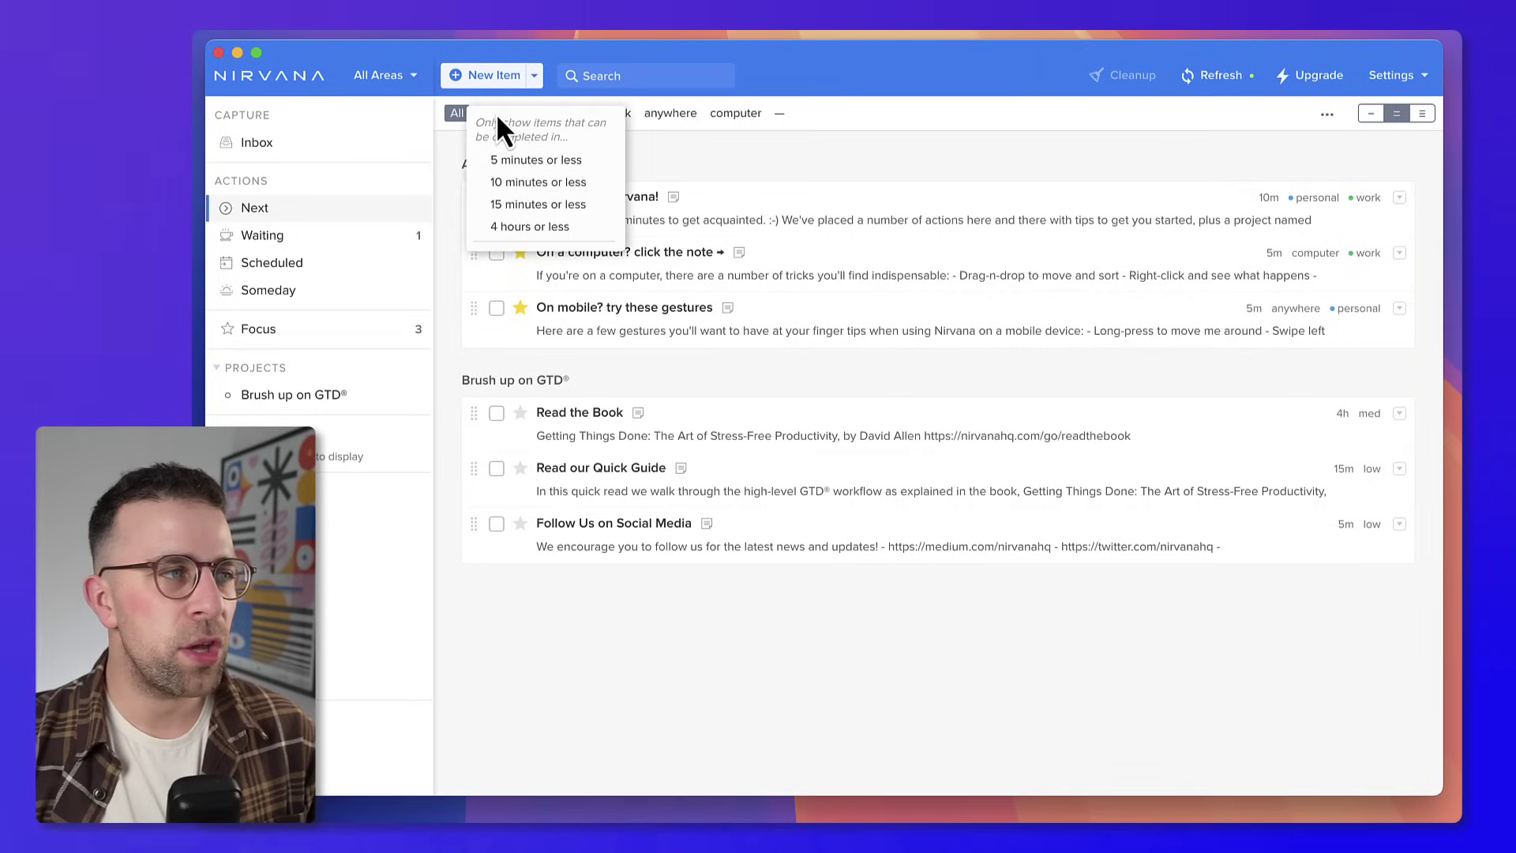
pyautogui.click(538, 183)
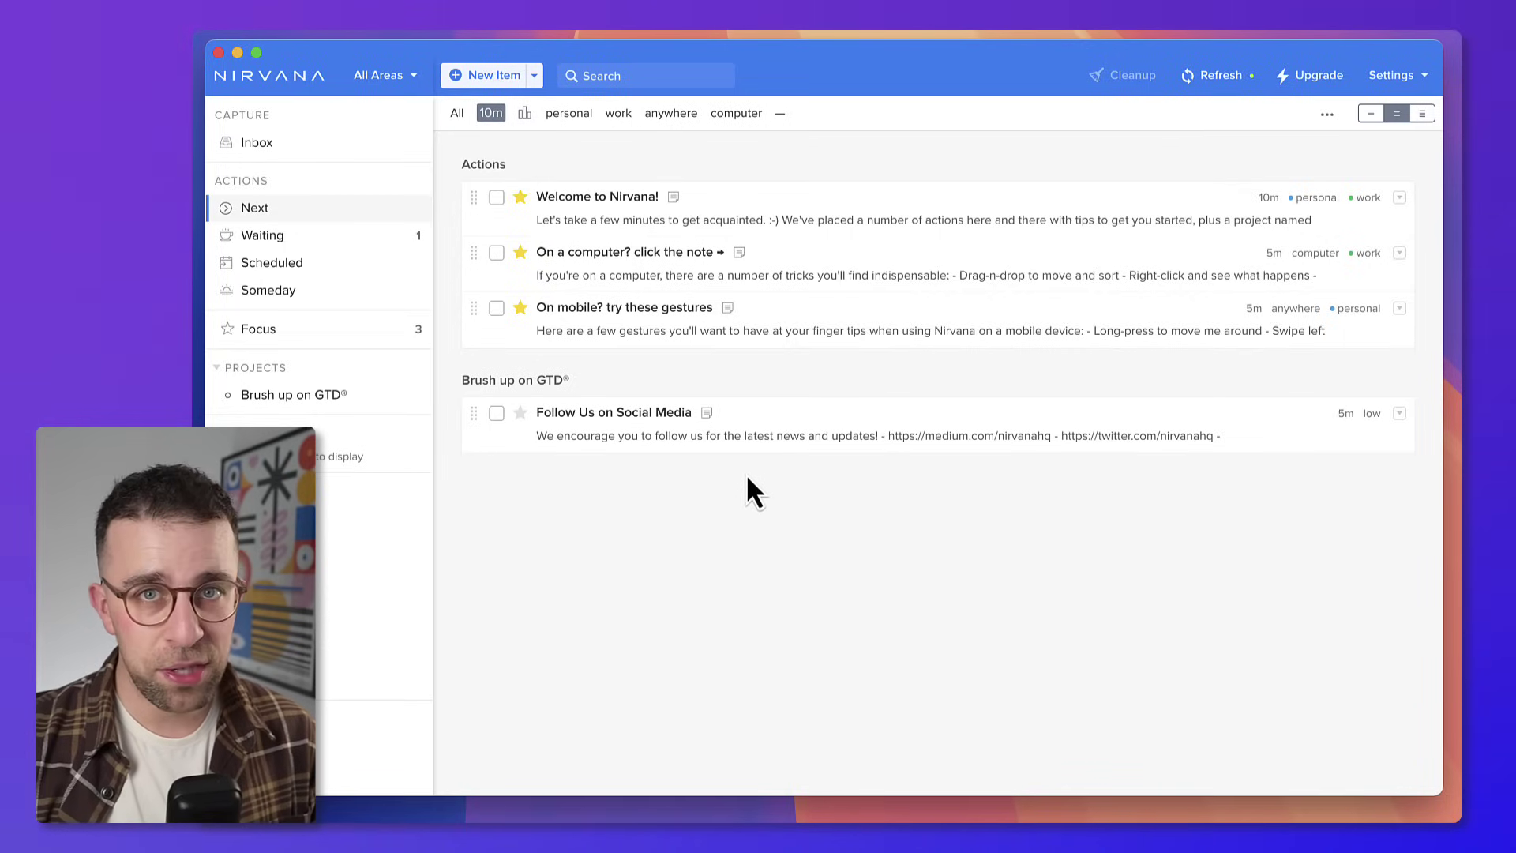
# Try the medium-energy filter and widen the time filter to 15 minutes, then 4 hours
pyautogui.click(525, 116)
pyautogui.click(551, 179)
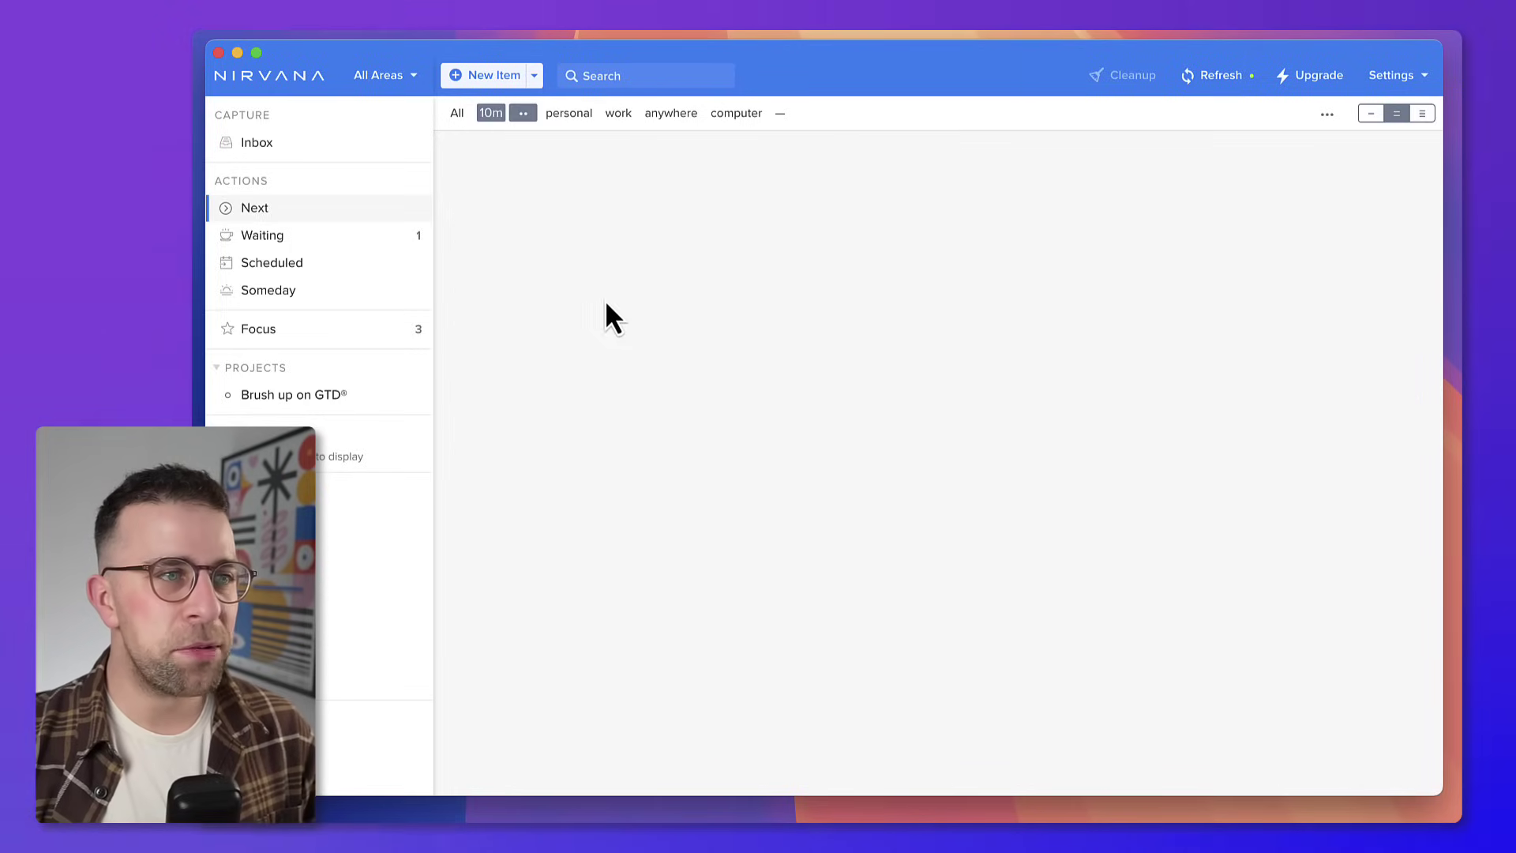
pyautogui.click(499, 115)
pyautogui.click(521, 208)
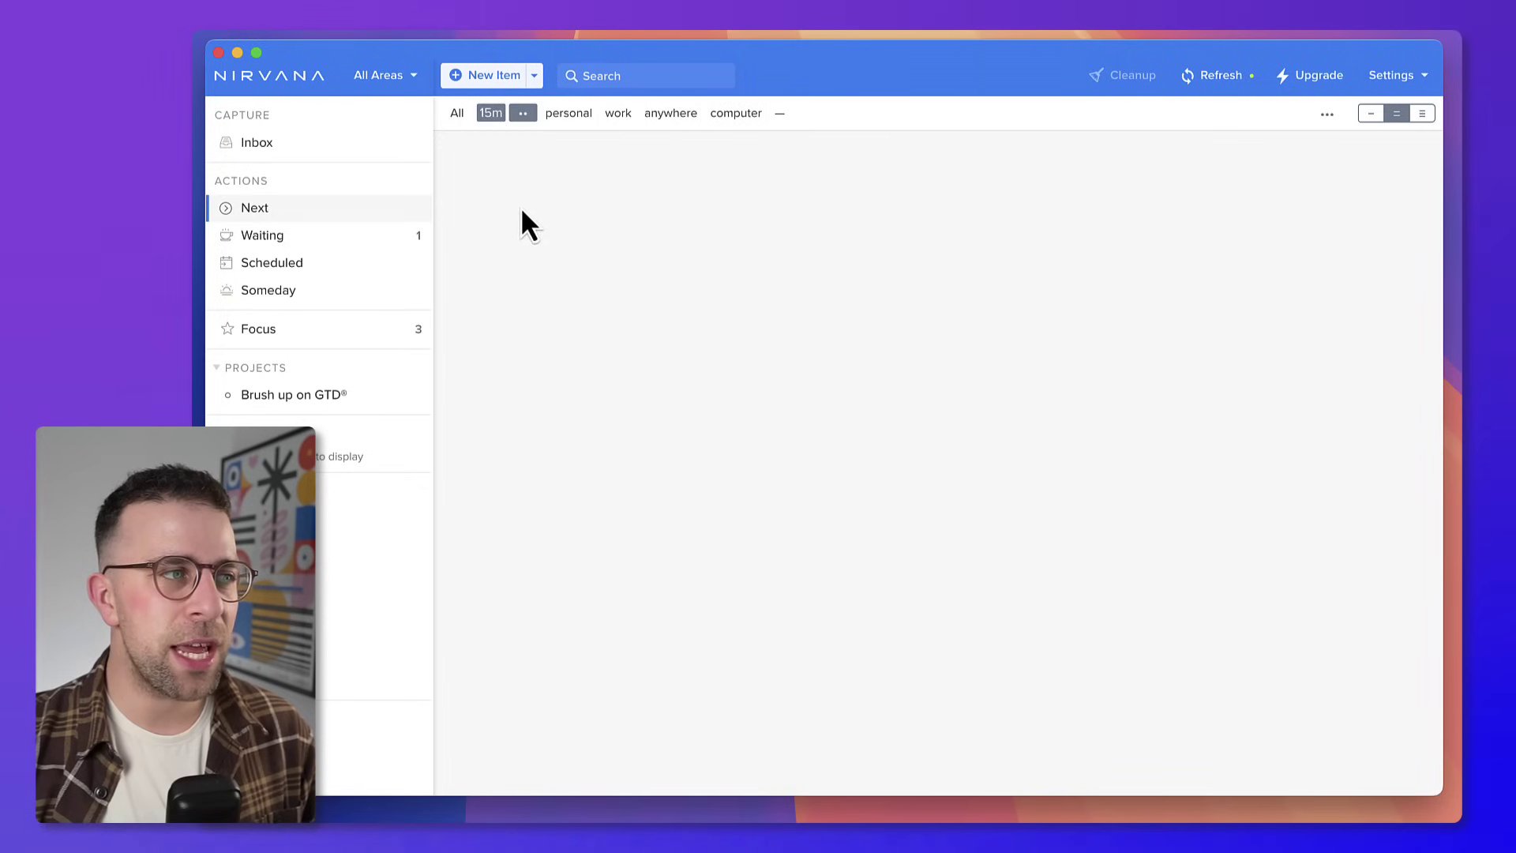
pyautogui.click(491, 116)
pyautogui.click(514, 222)
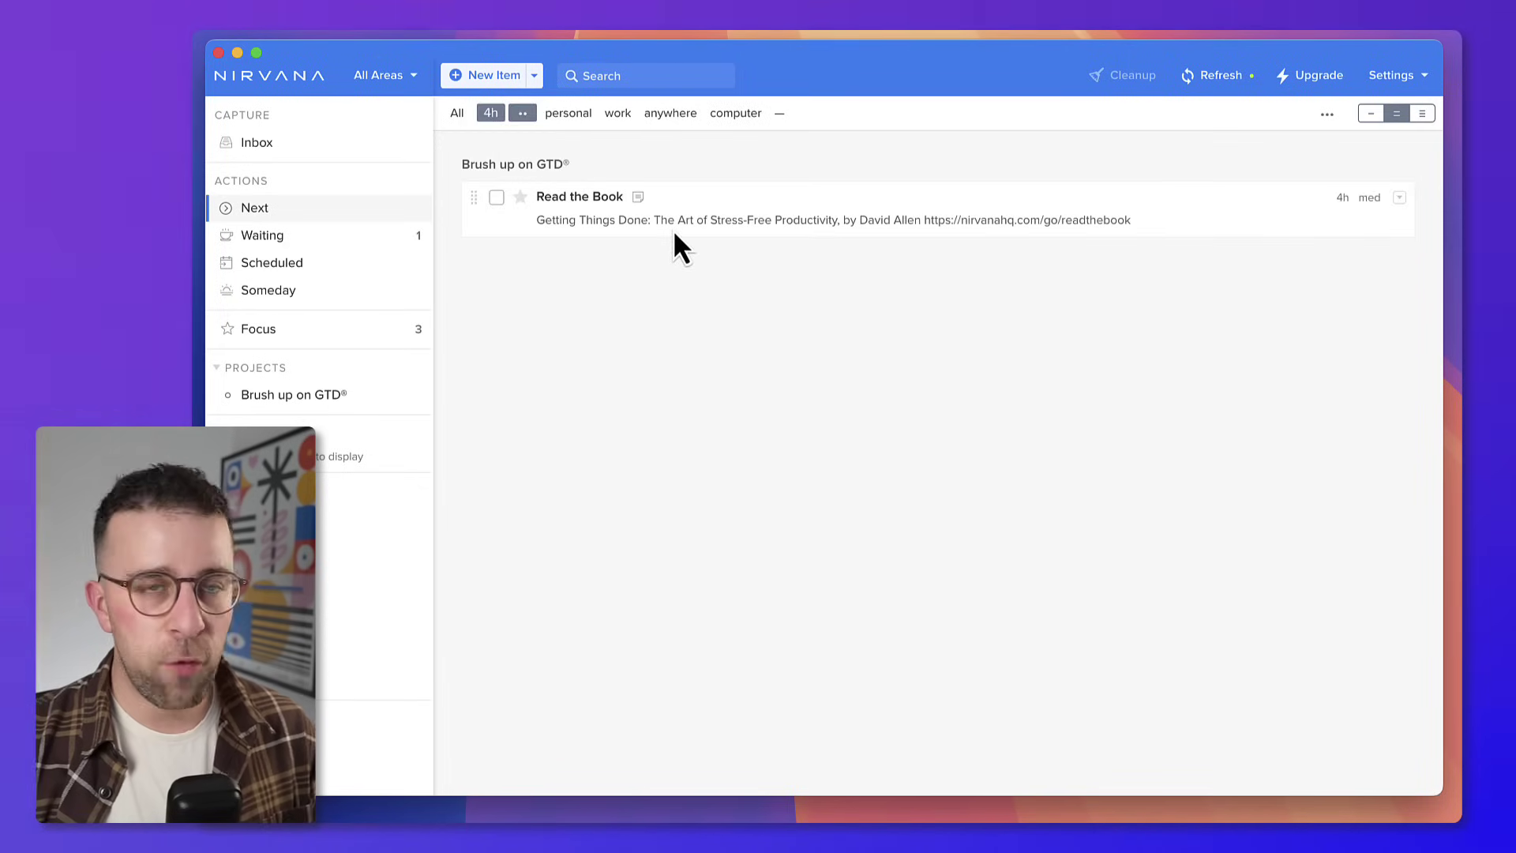
pyautogui.click(522, 114)
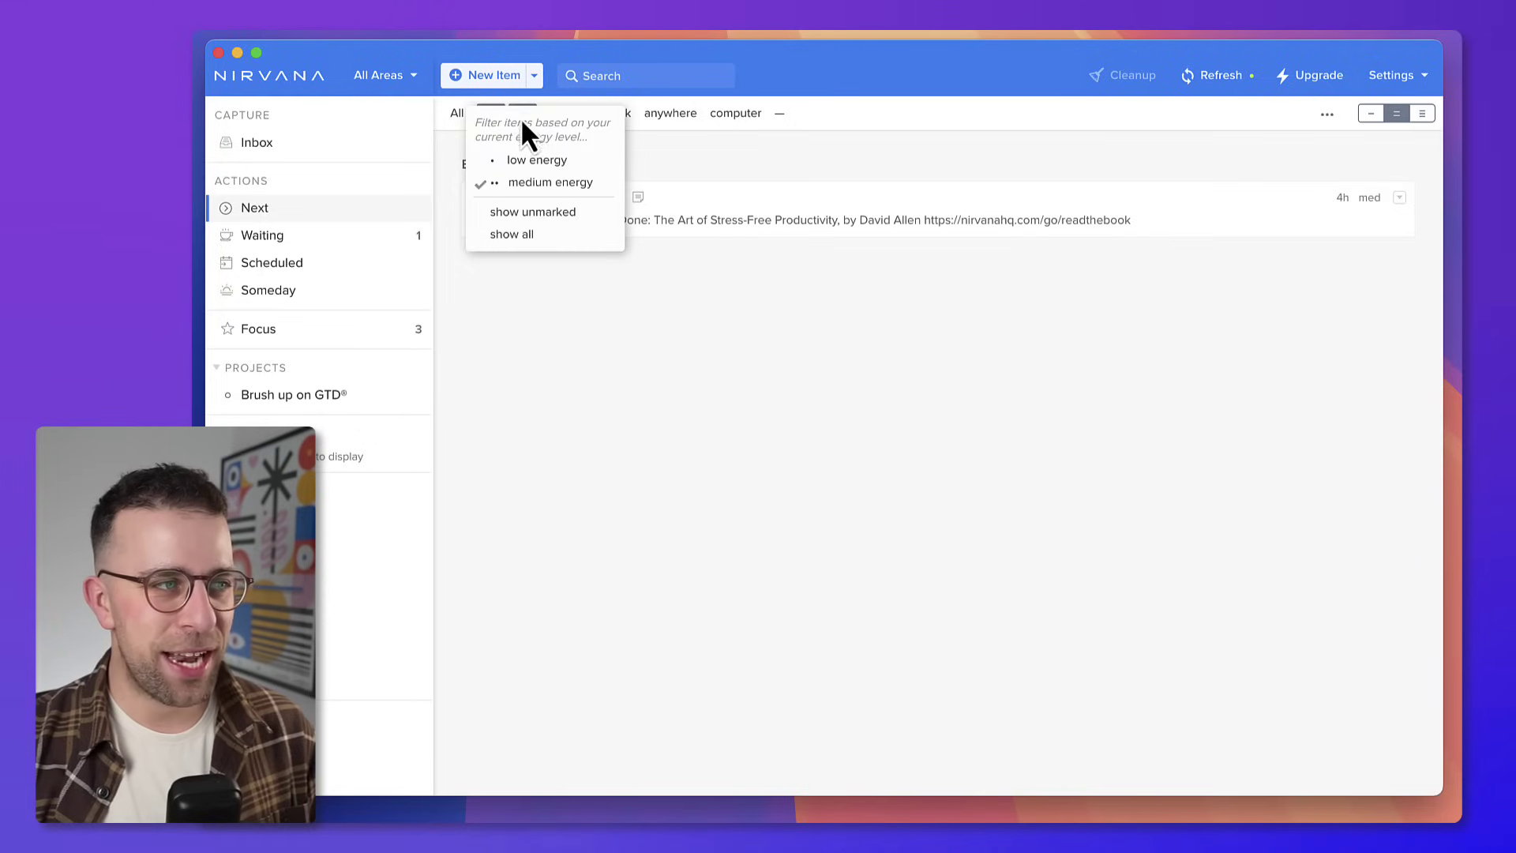
pyautogui.click(733, 377)
# Mark Read the Book done and peek at the Done group and view options
pyautogui.click(496, 198)
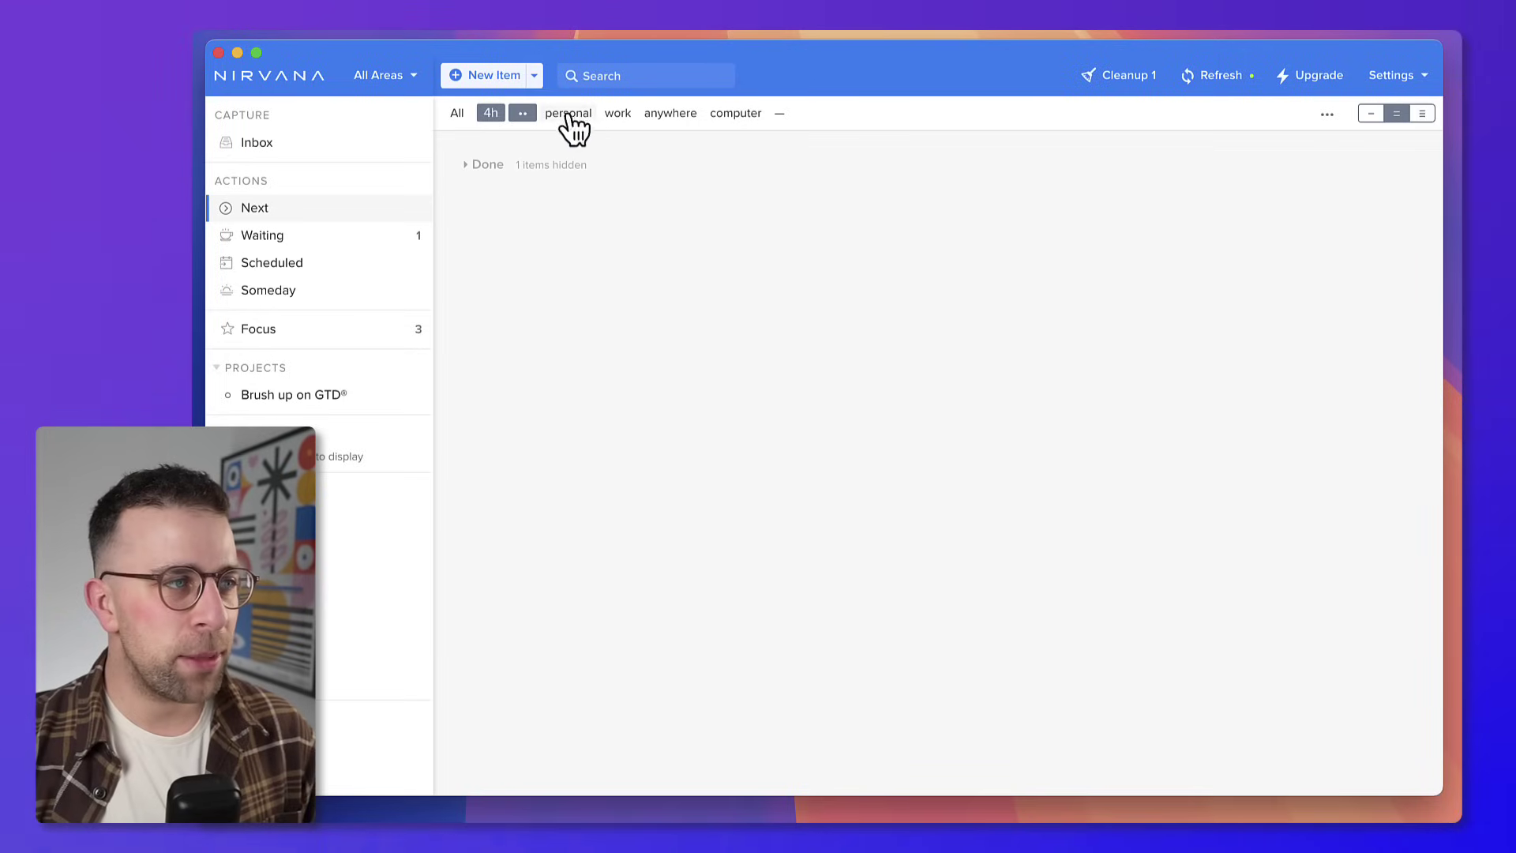
pyautogui.click(468, 166)
pyautogui.click(468, 166)
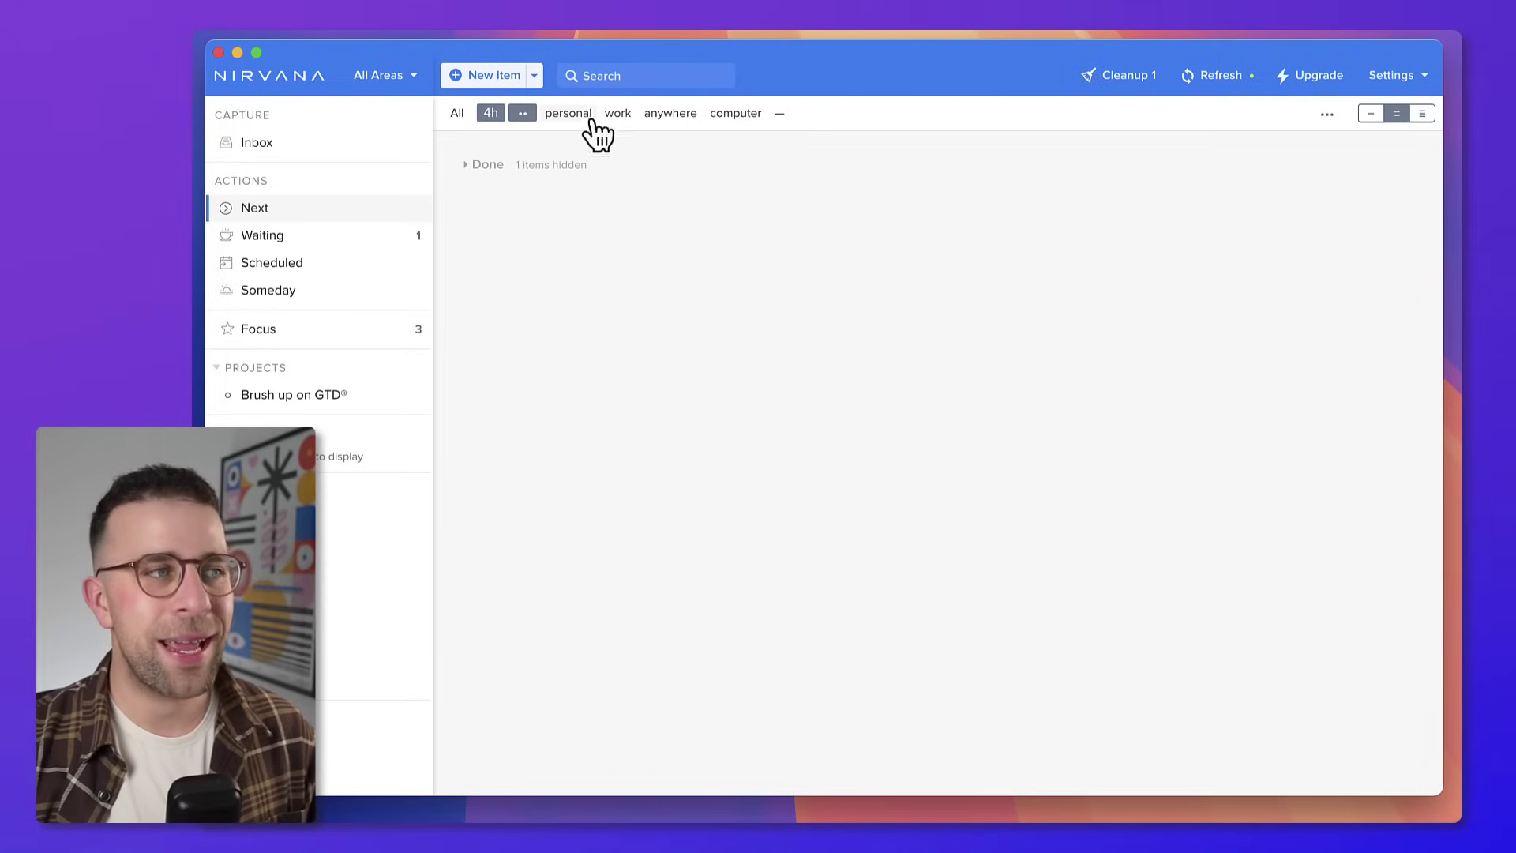
pyautogui.click(1327, 115)
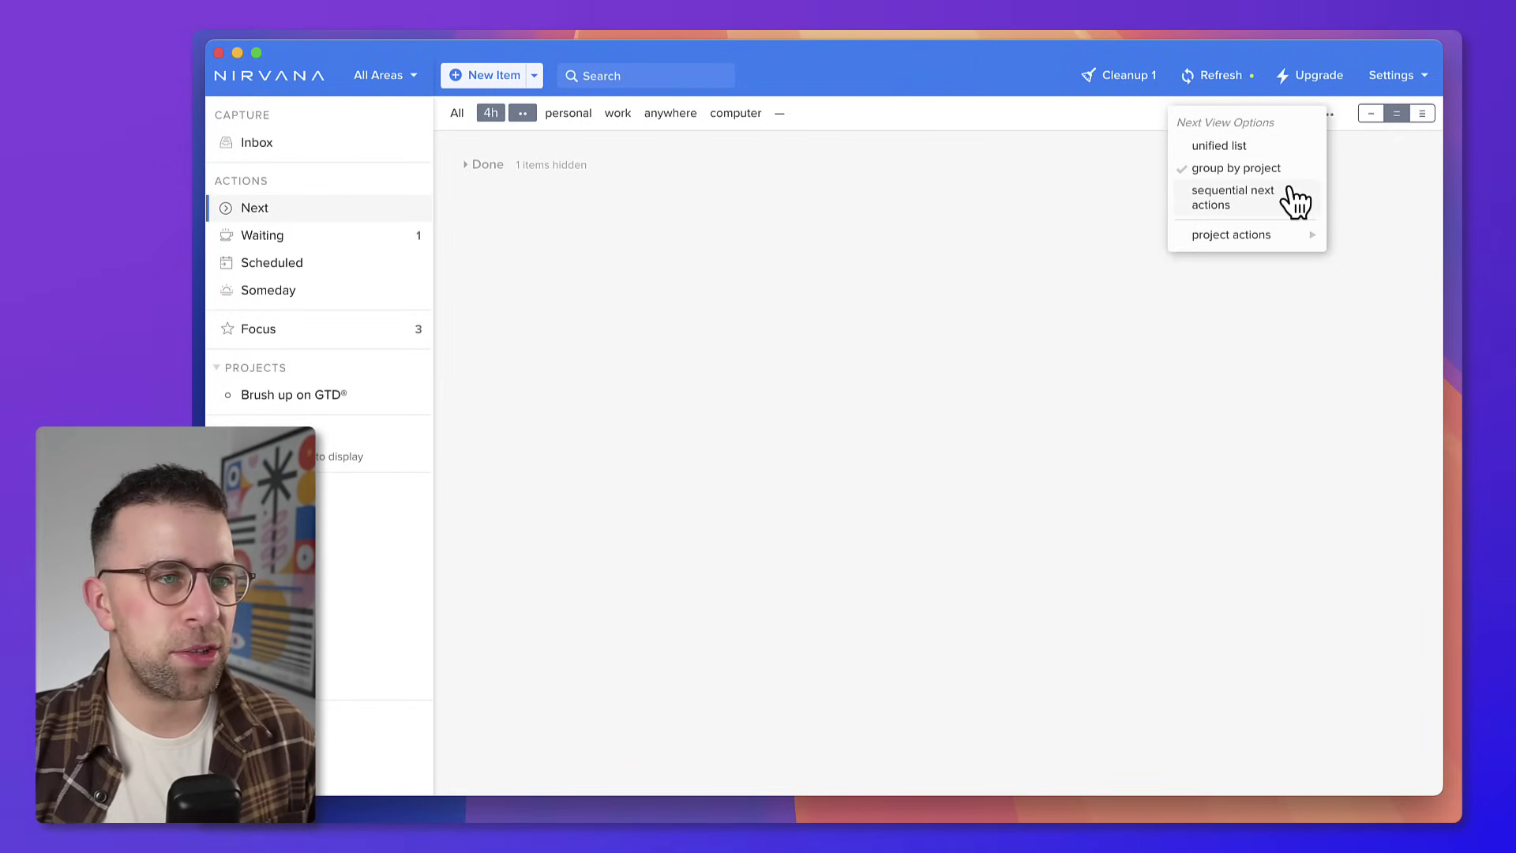
pyautogui.click(1420, 115)
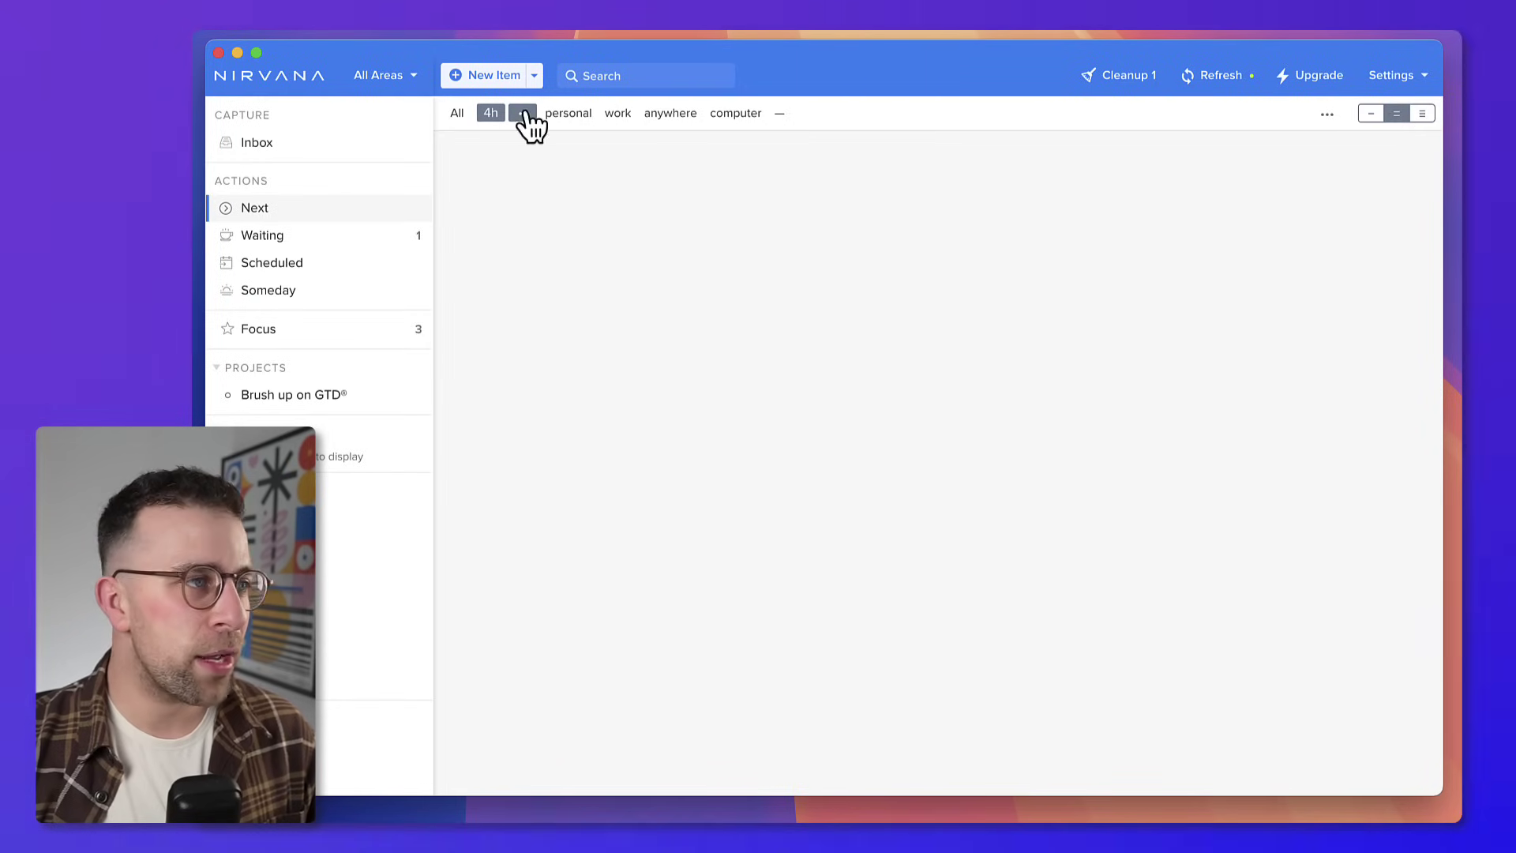
# Reset energy and time filters to show all, return to titles-only view, and open Waiting
pyautogui.click(522, 113)
pyautogui.click(562, 239)
pyautogui.click(500, 115)
pyautogui.click(552, 250)
pyautogui.click(1373, 115)
pyautogui.click(1396, 115)
pyautogui.click(1421, 115)
pyautogui.click(1361, 115)
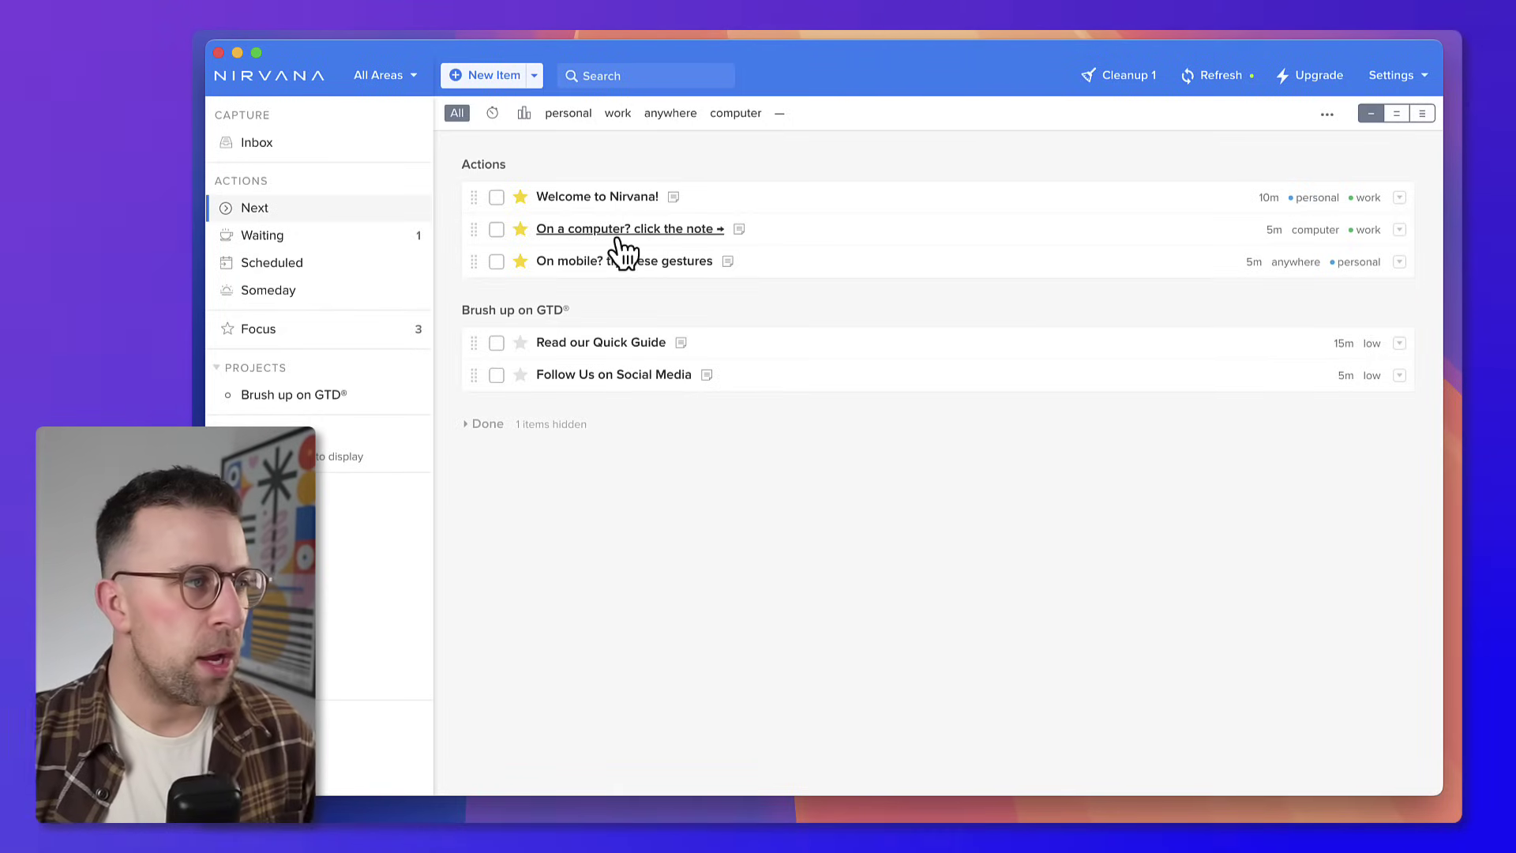
pyautogui.click(364, 240)
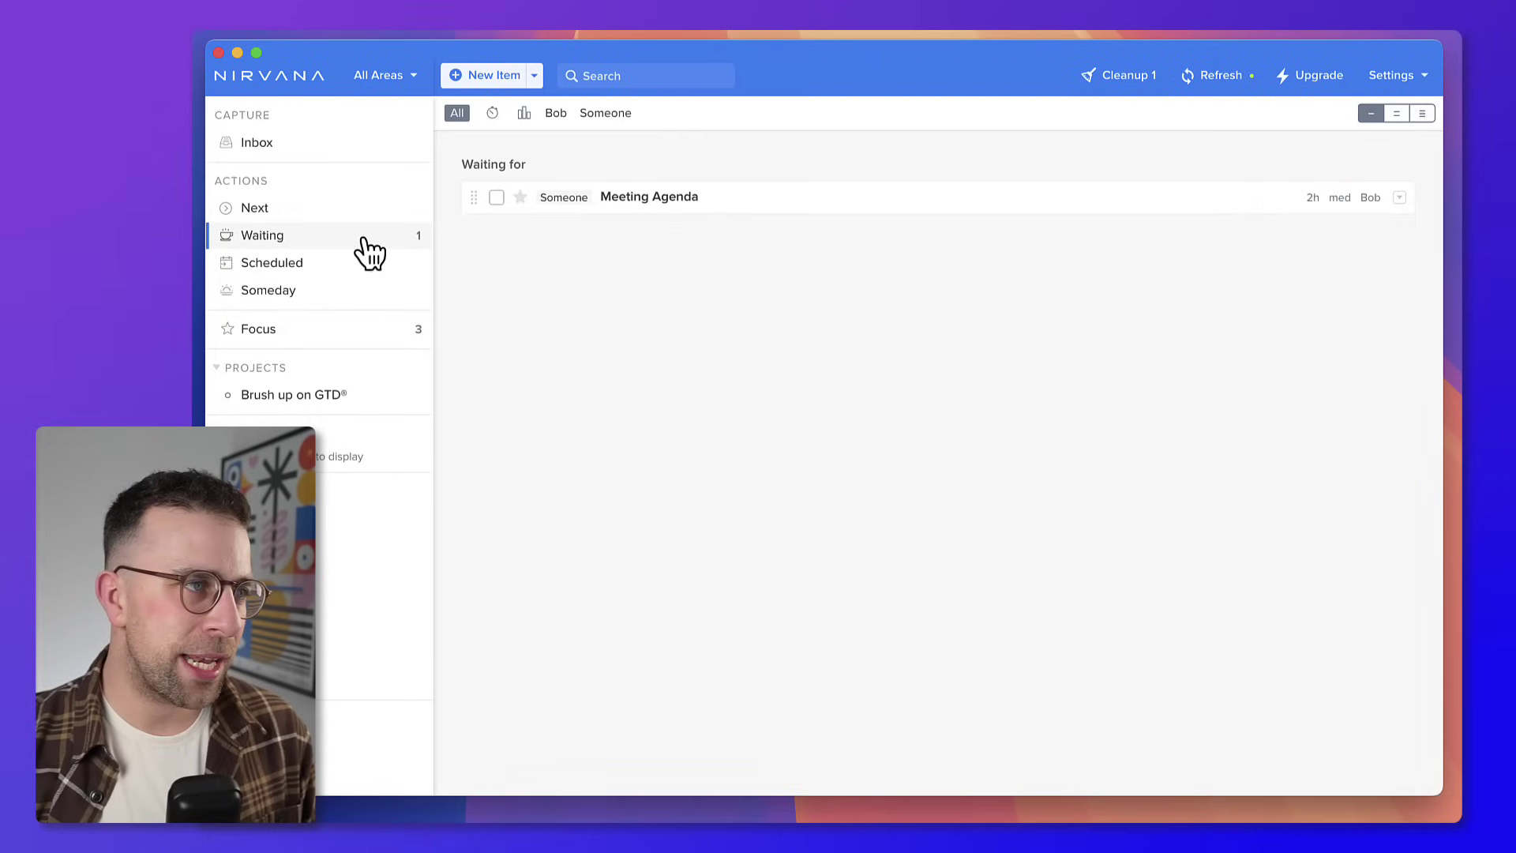
# Make Meeting Agenda wait on an existing contact and filter the Waiting list to that contact
pyautogui.click(565, 199)
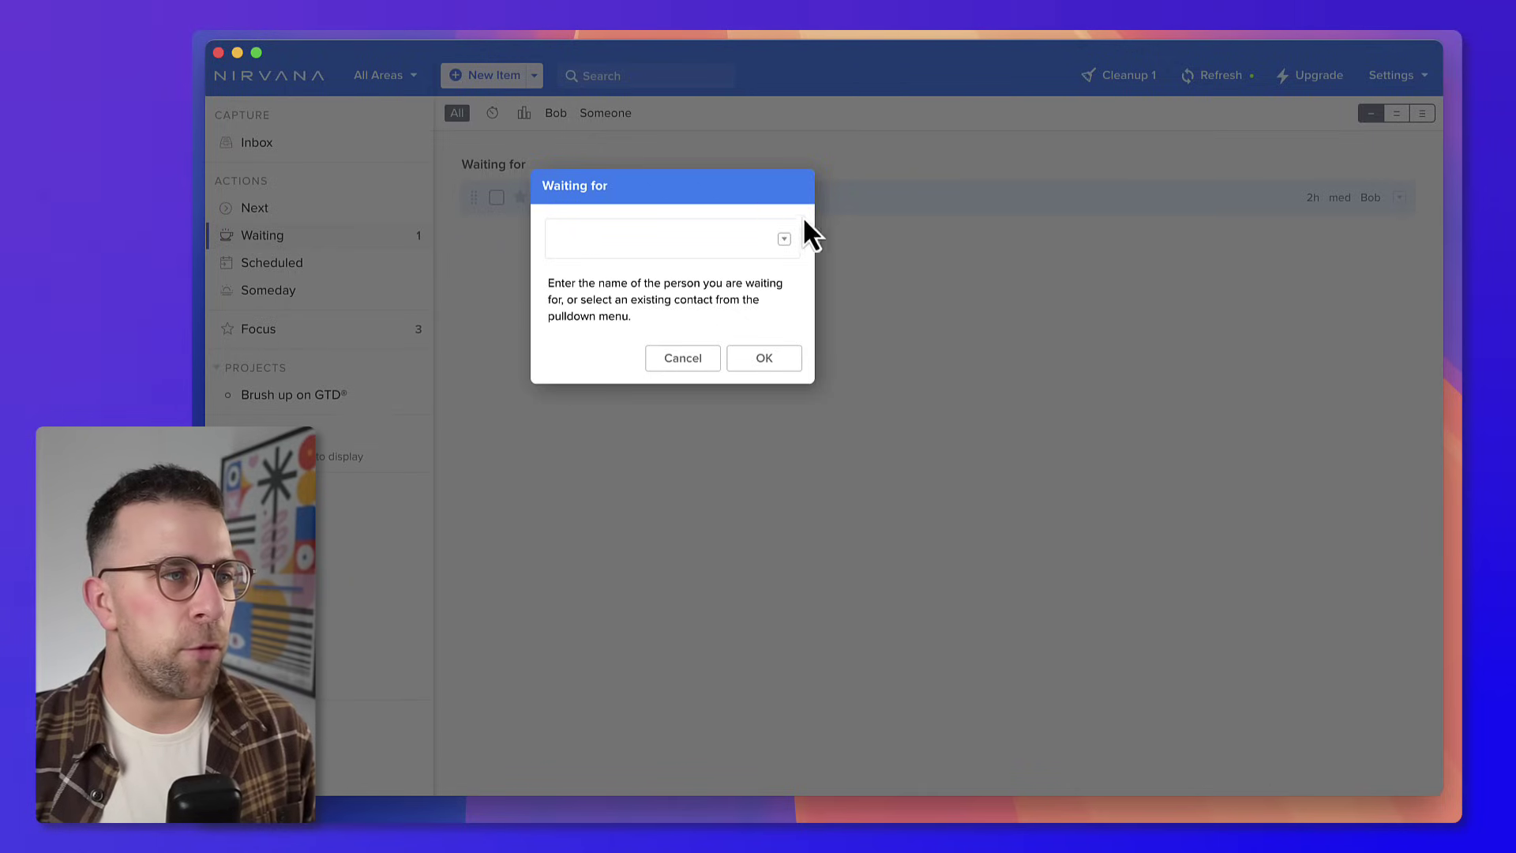
pyautogui.click(784, 239)
pyautogui.click(780, 270)
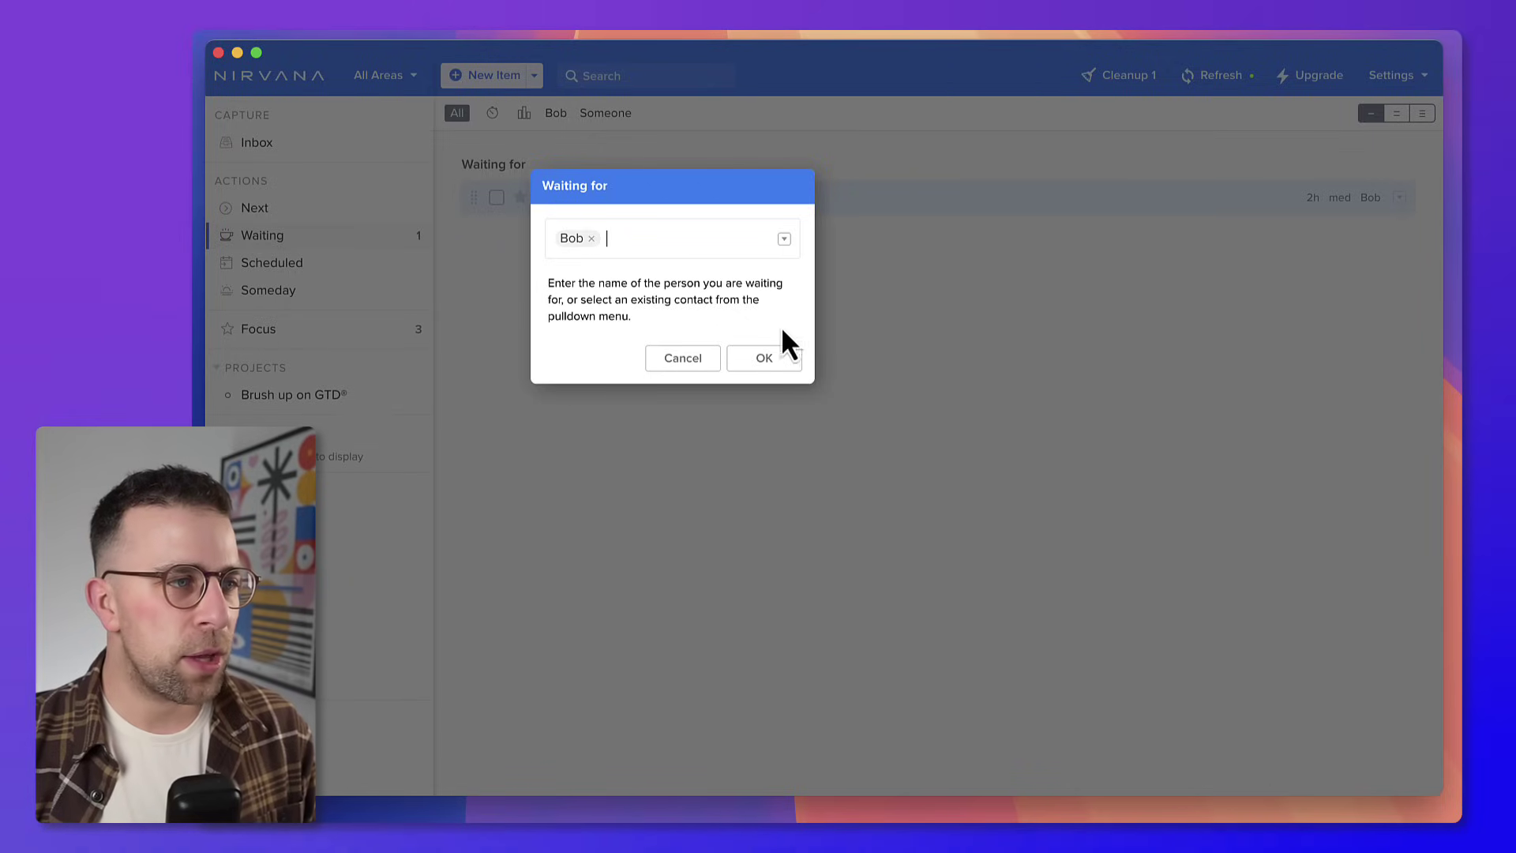
pyautogui.click(763, 360)
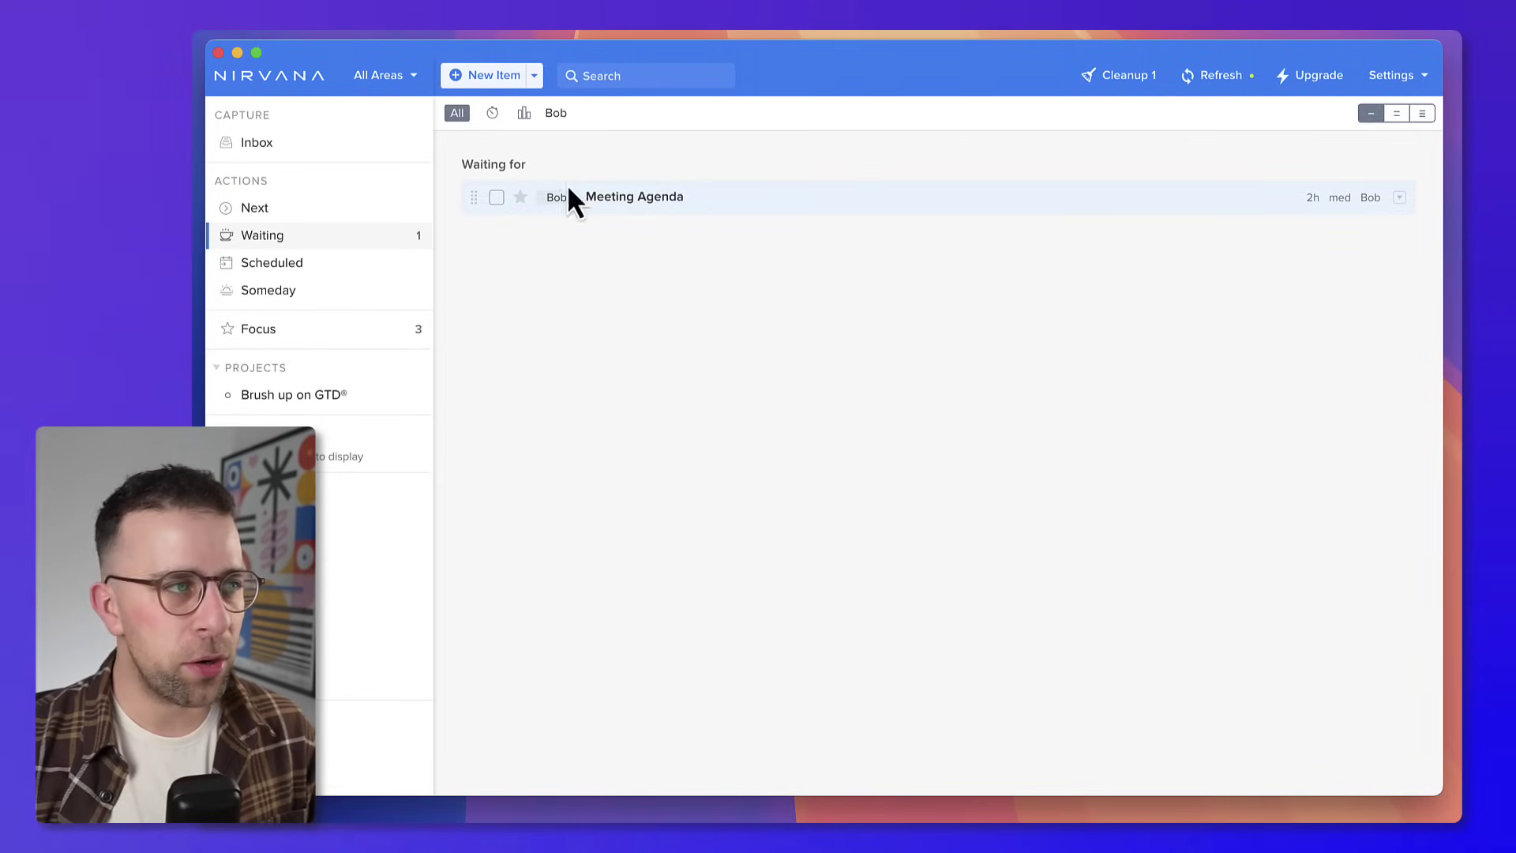
pyautogui.click(556, 115)
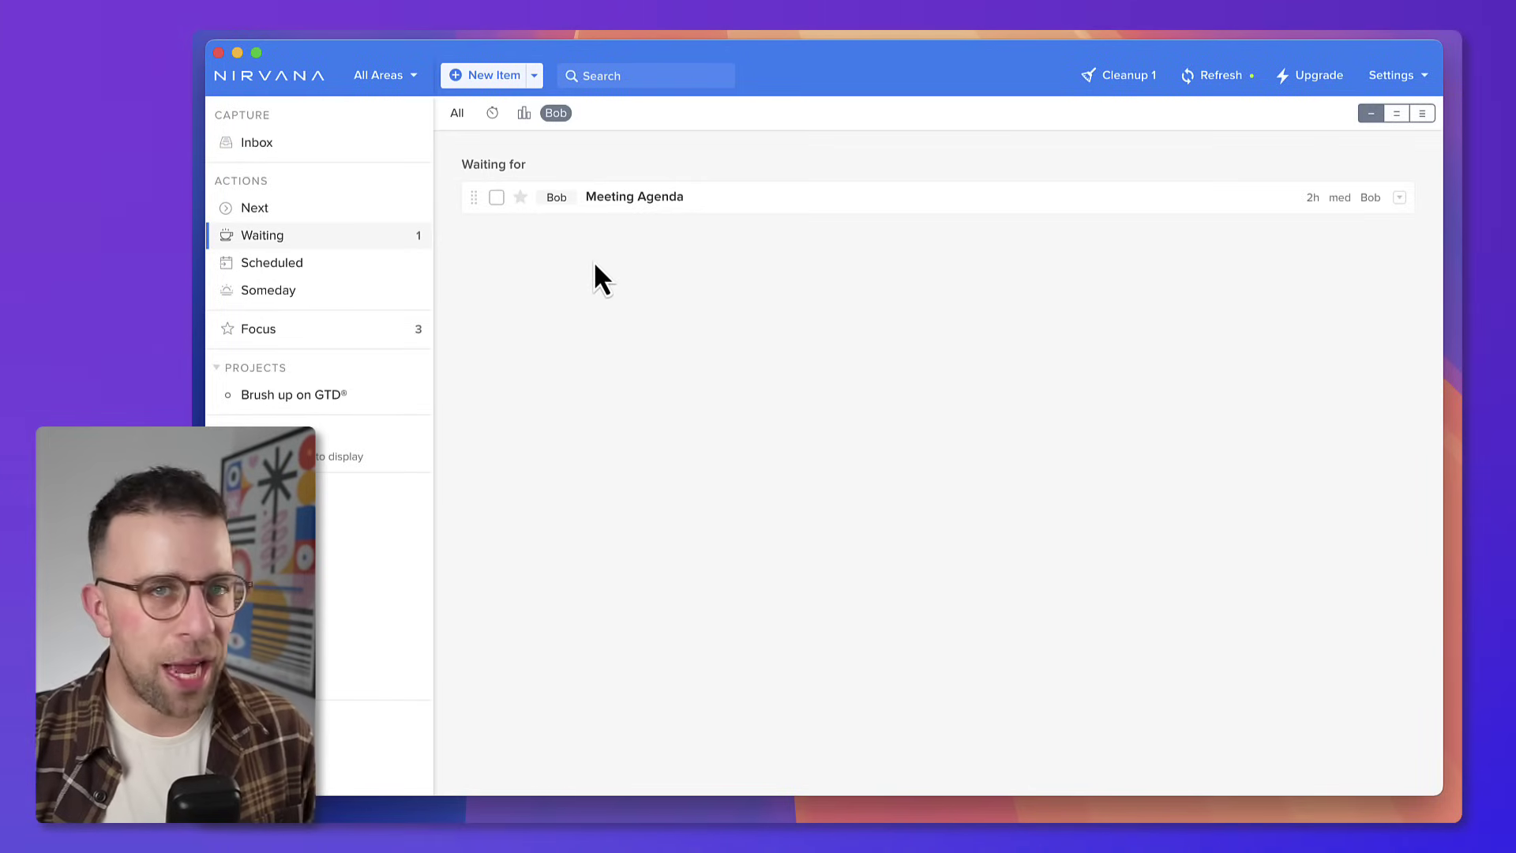
# Toggle the due and time filters on Scheduled, then browse the Someday and Focus lists
pyautogui.click(320, 267)
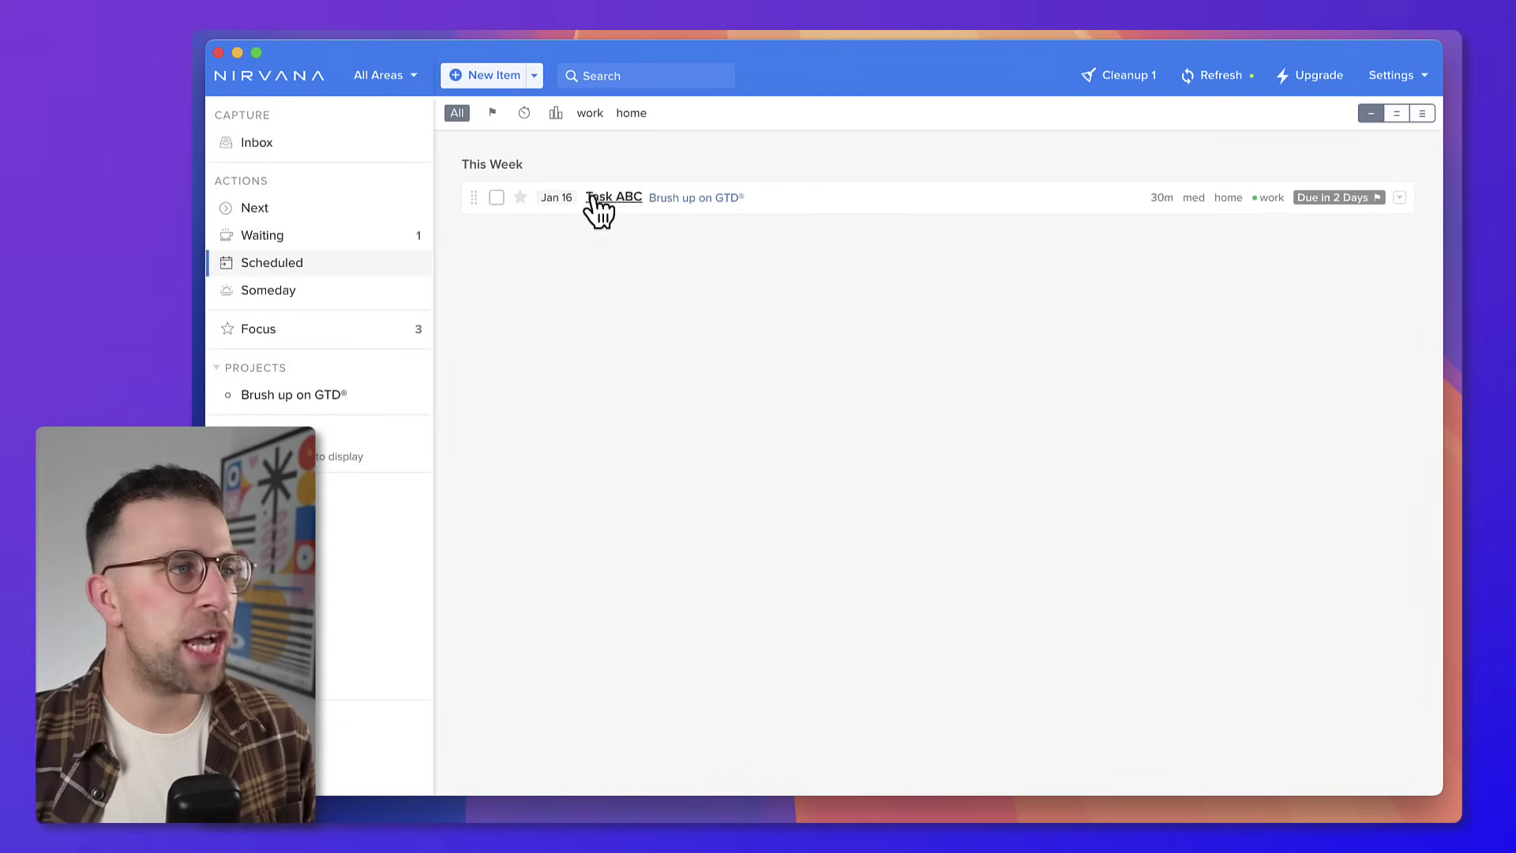
pyautogui.click(492, 114)
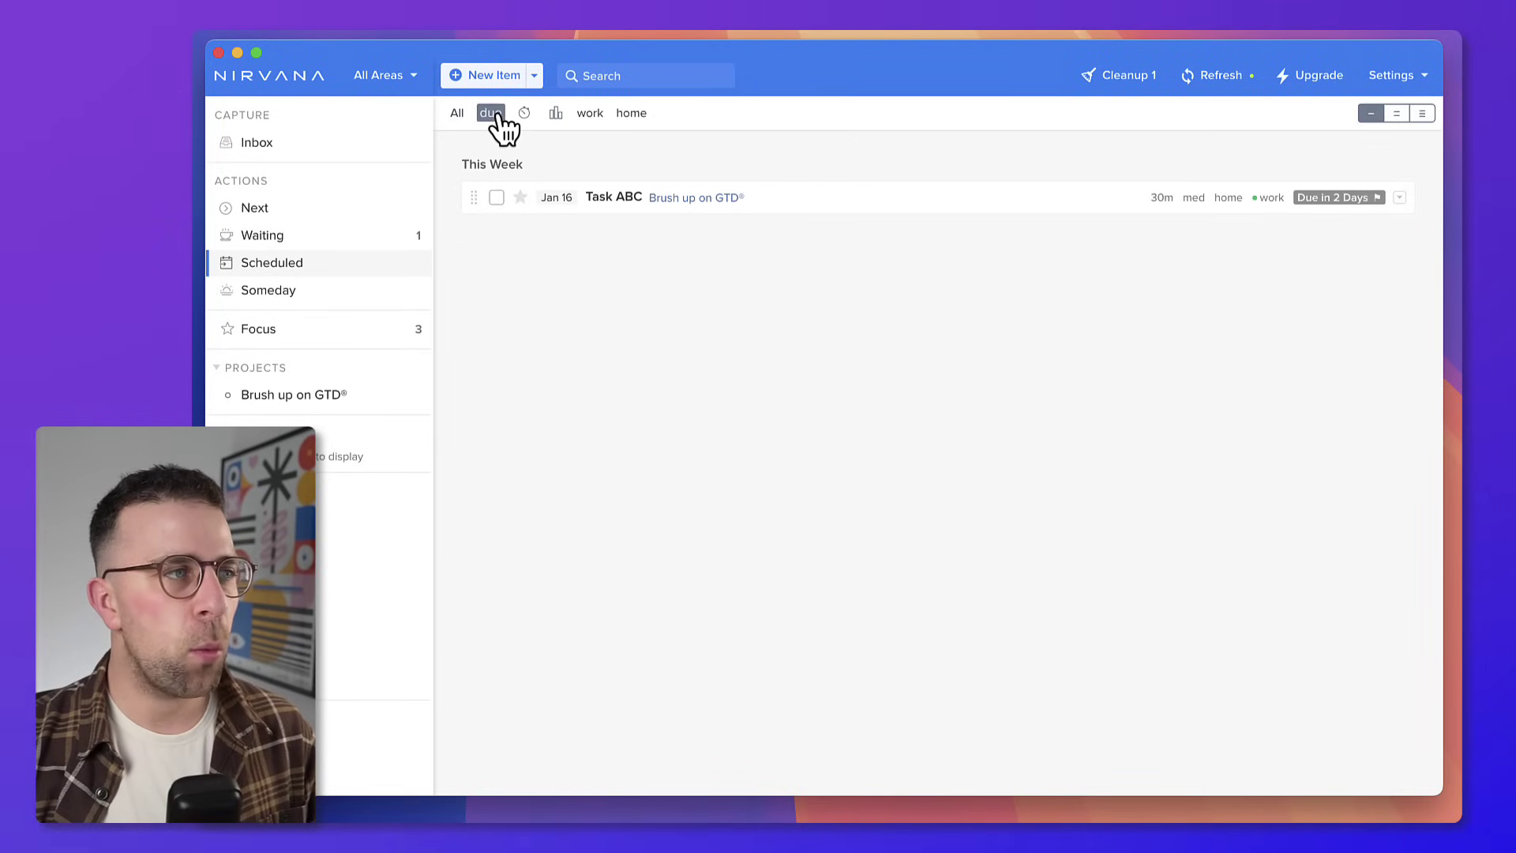
pyautogui.click(493, 115)
pyautogui.click(525, 115)
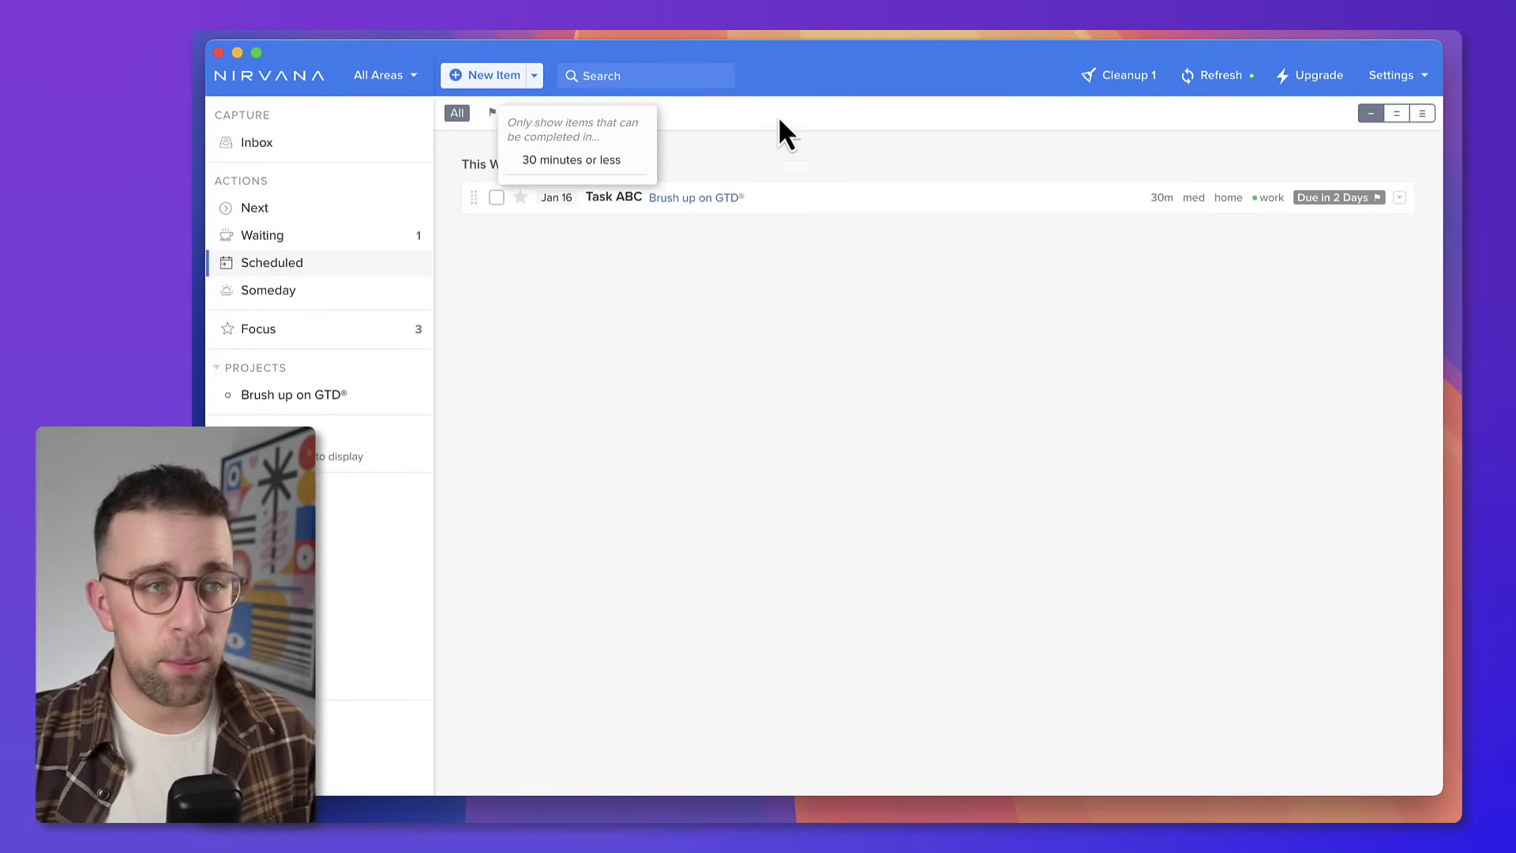
pyautogui.click(850, 142)
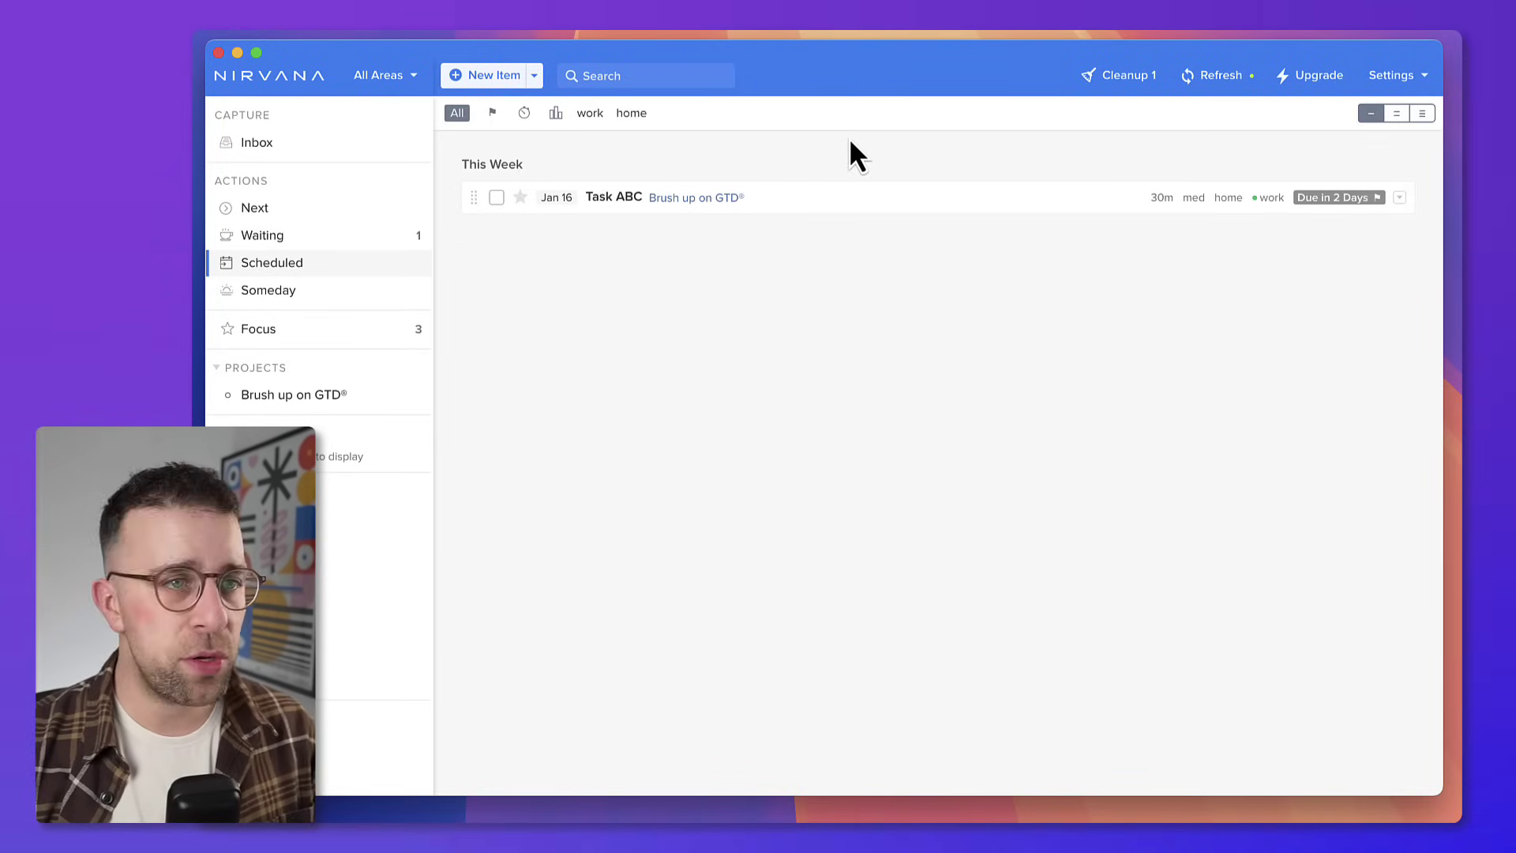
pyautogui.click(524, 115)
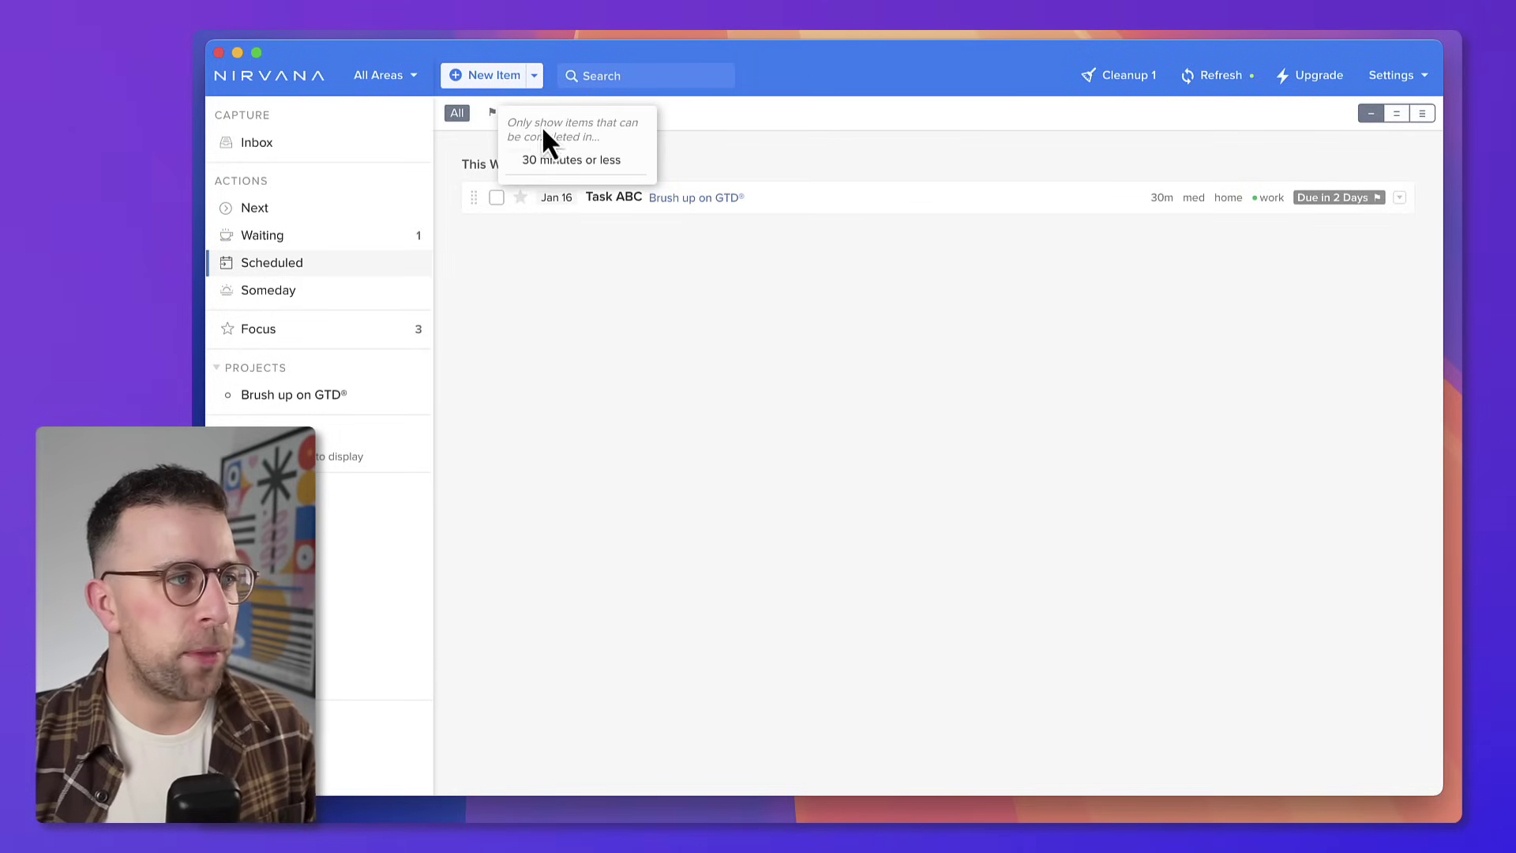
pyautogui.click(800, 142)
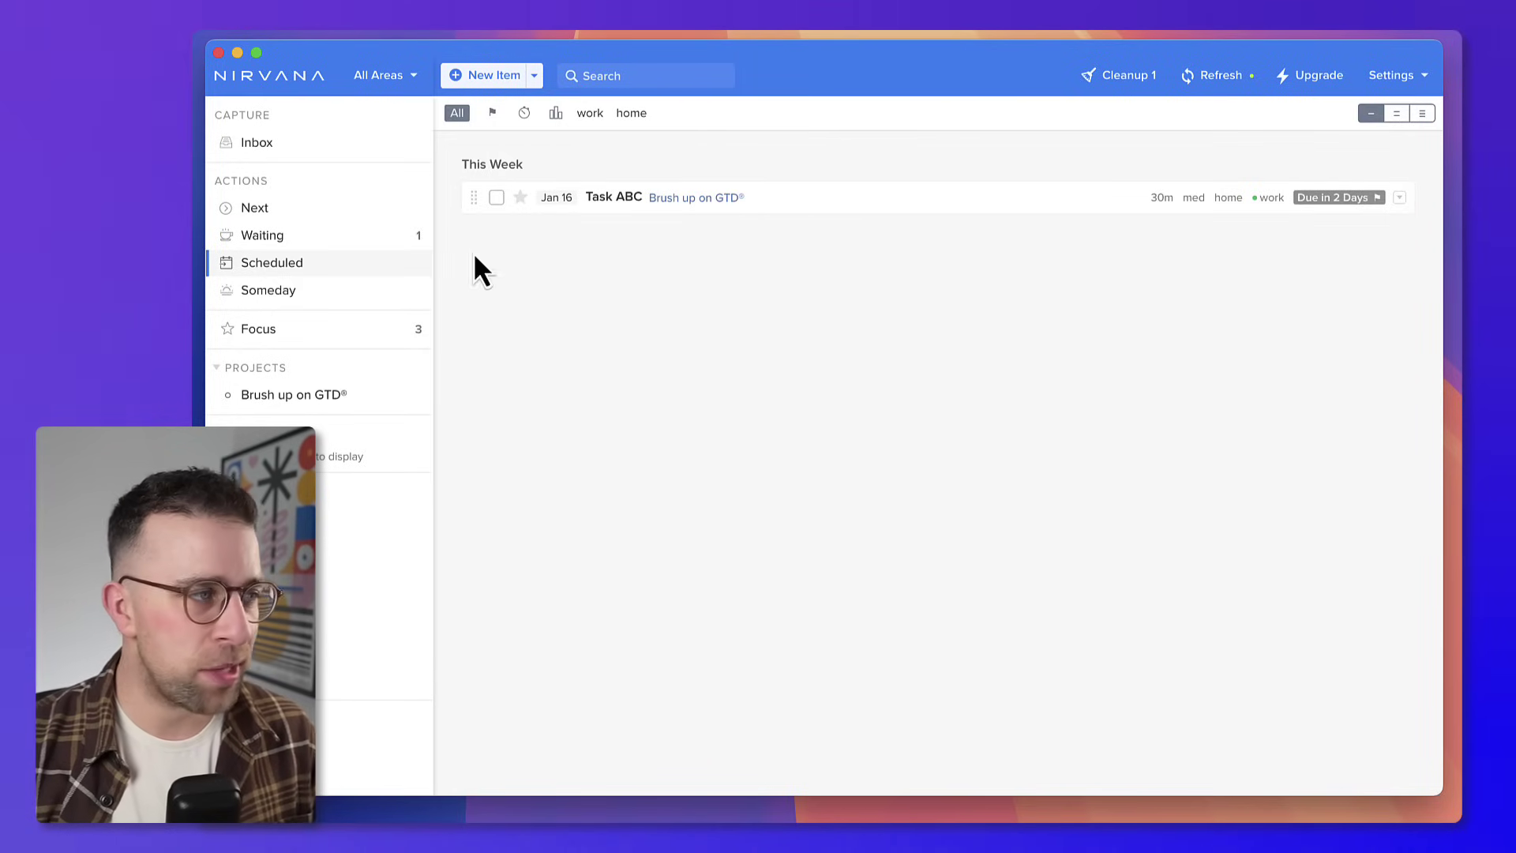
pyautogui.click(365, 294)
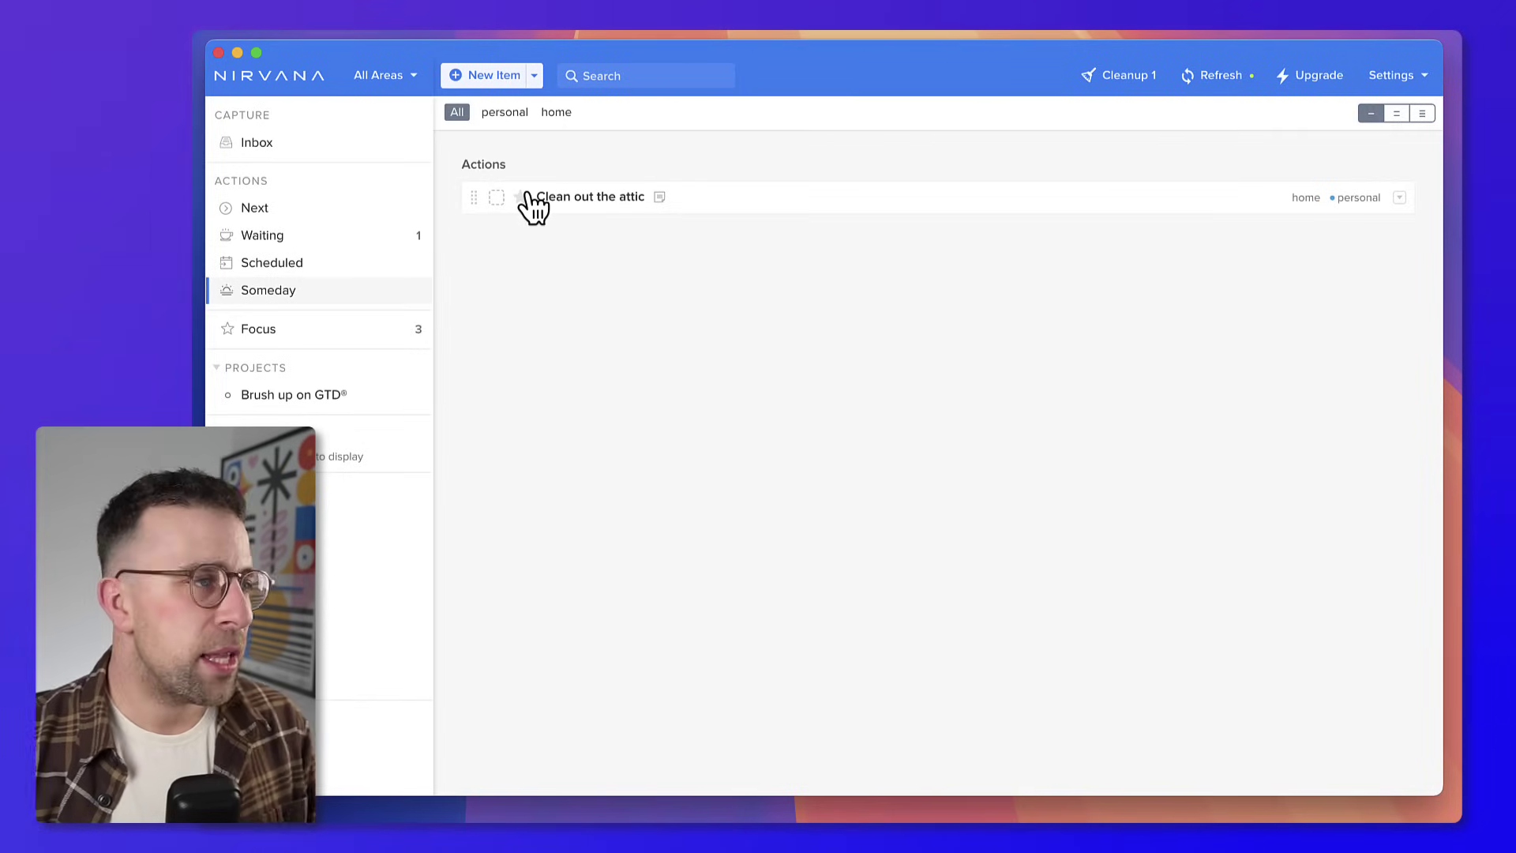
pyautogui.click(356, 328)
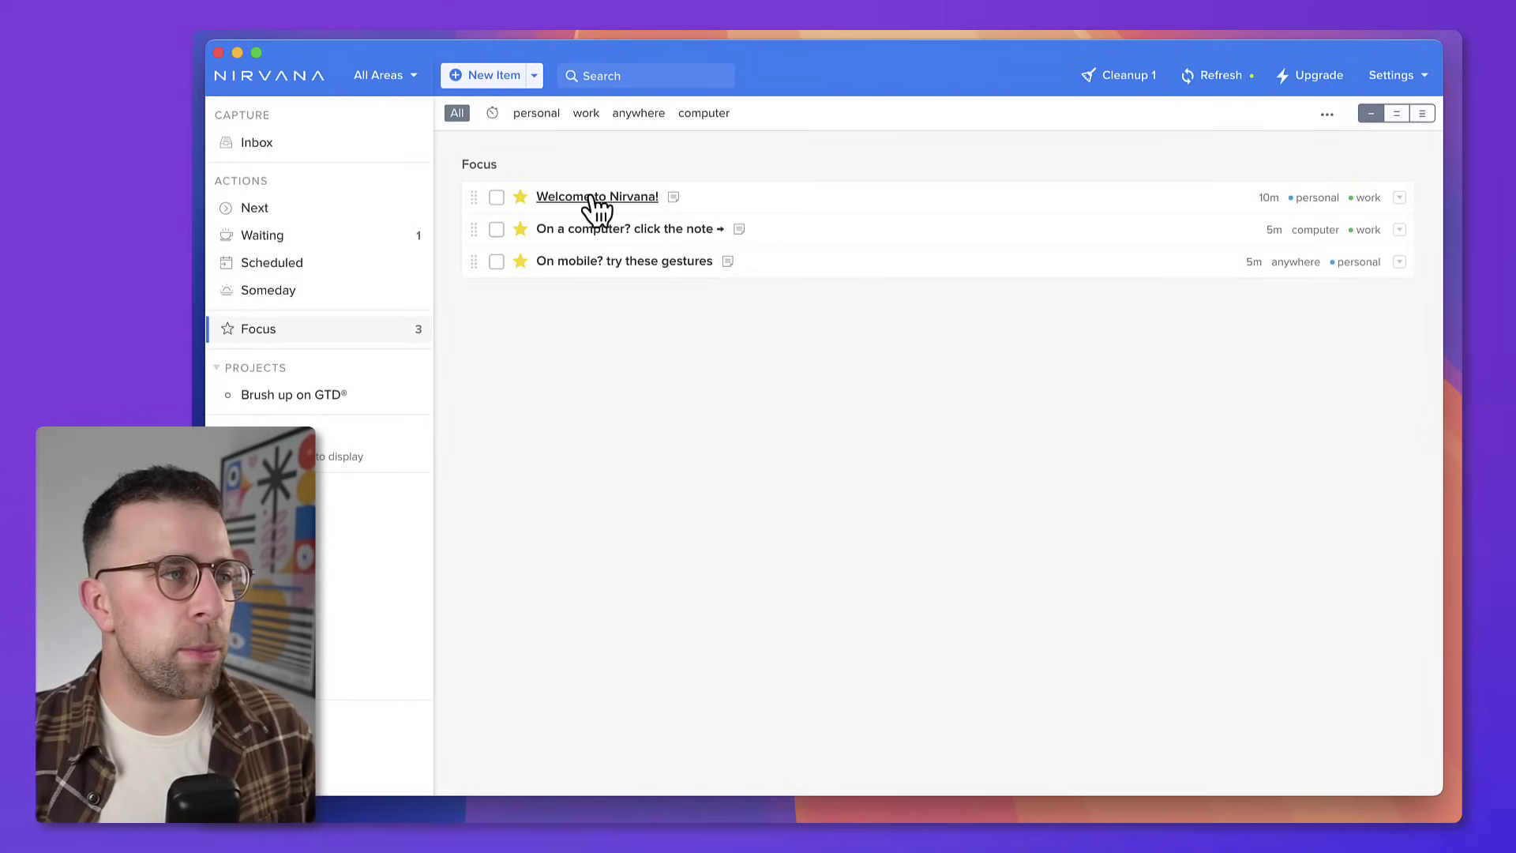
# Inspect Welcome to Nirvana!, cancel its edit form, and open the Brush up on GTD® project
pyautogui.click(750, 193)
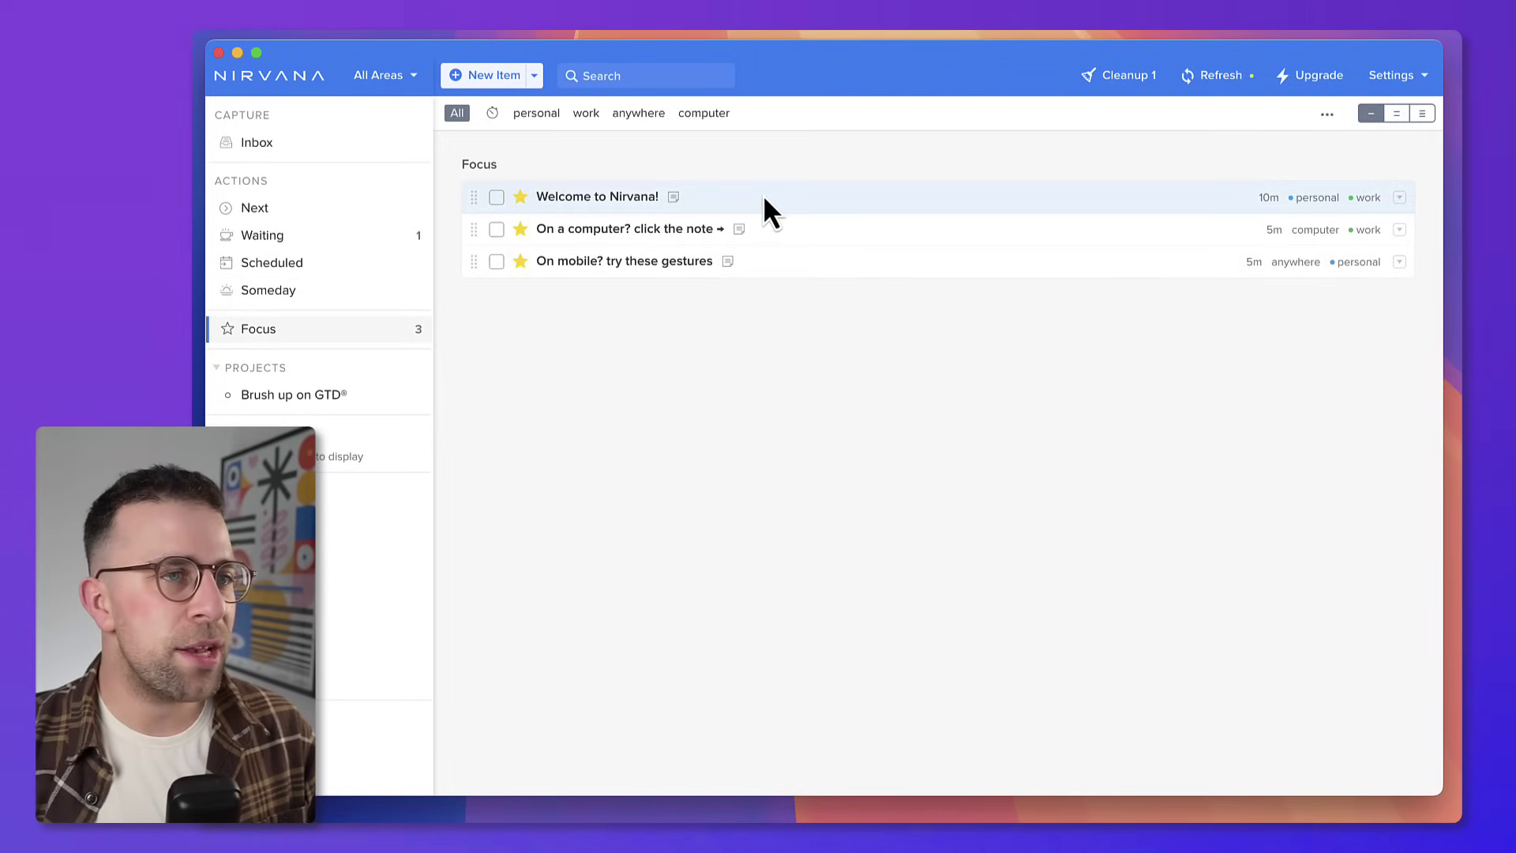
pyautogui.click(674, 197)
pyautogui.doubleClick(561, 197)
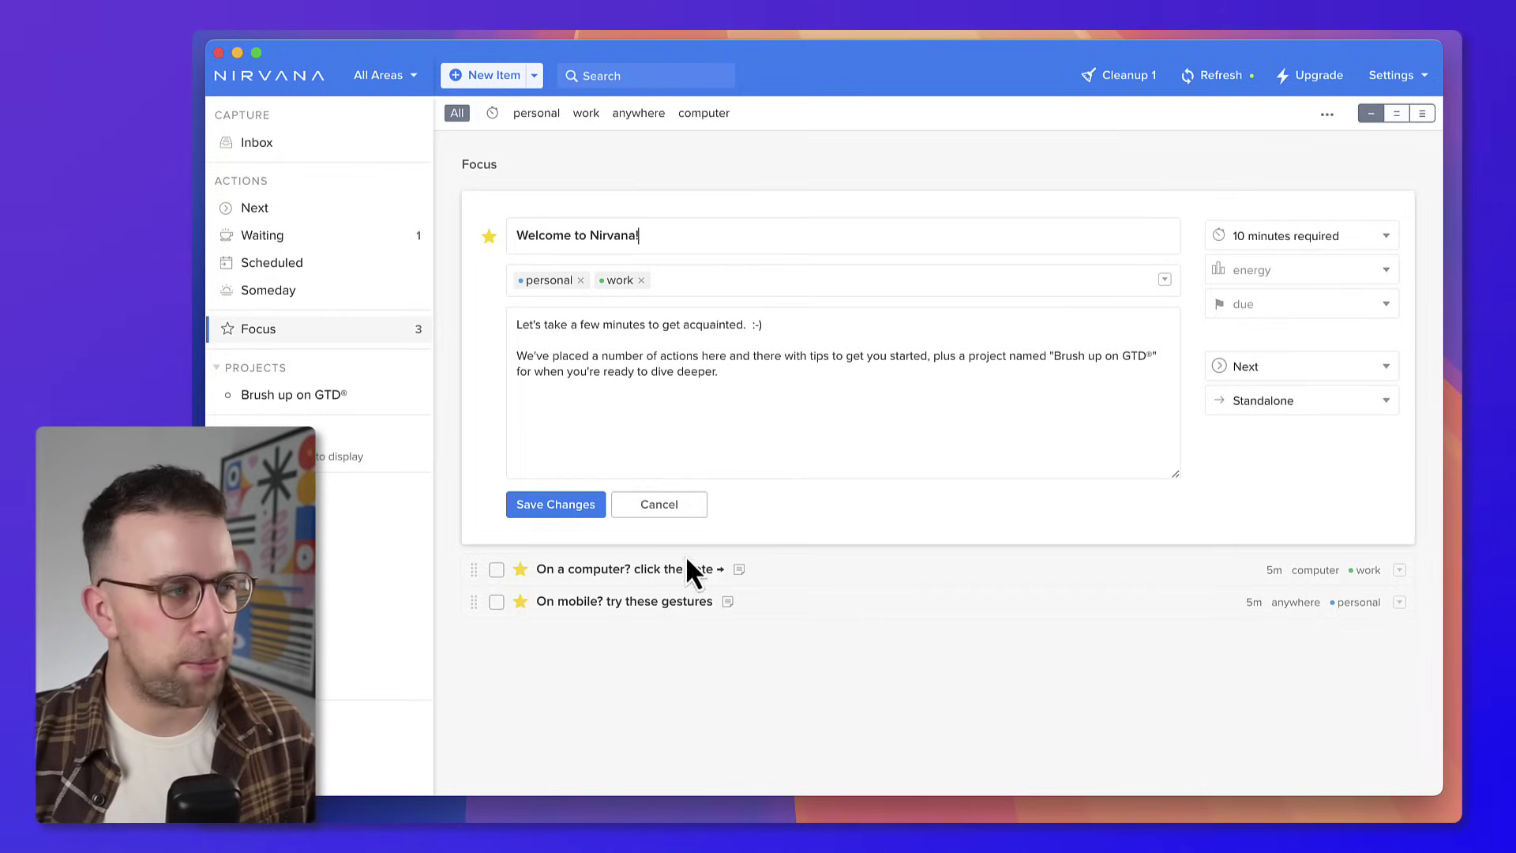
pyautogui.click(667, 512)
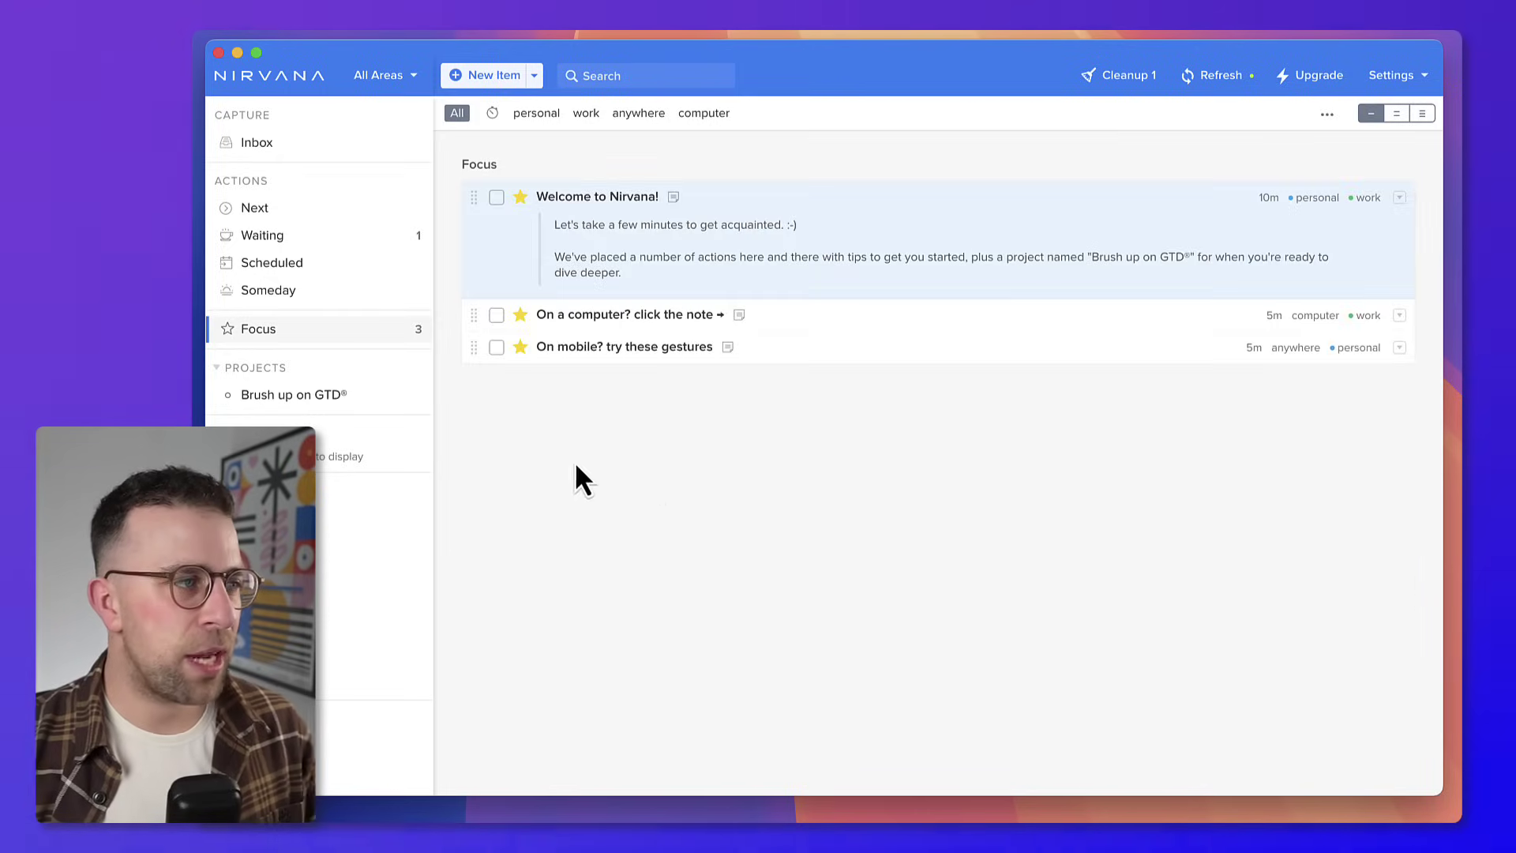
pyautogui.click(257, 398)
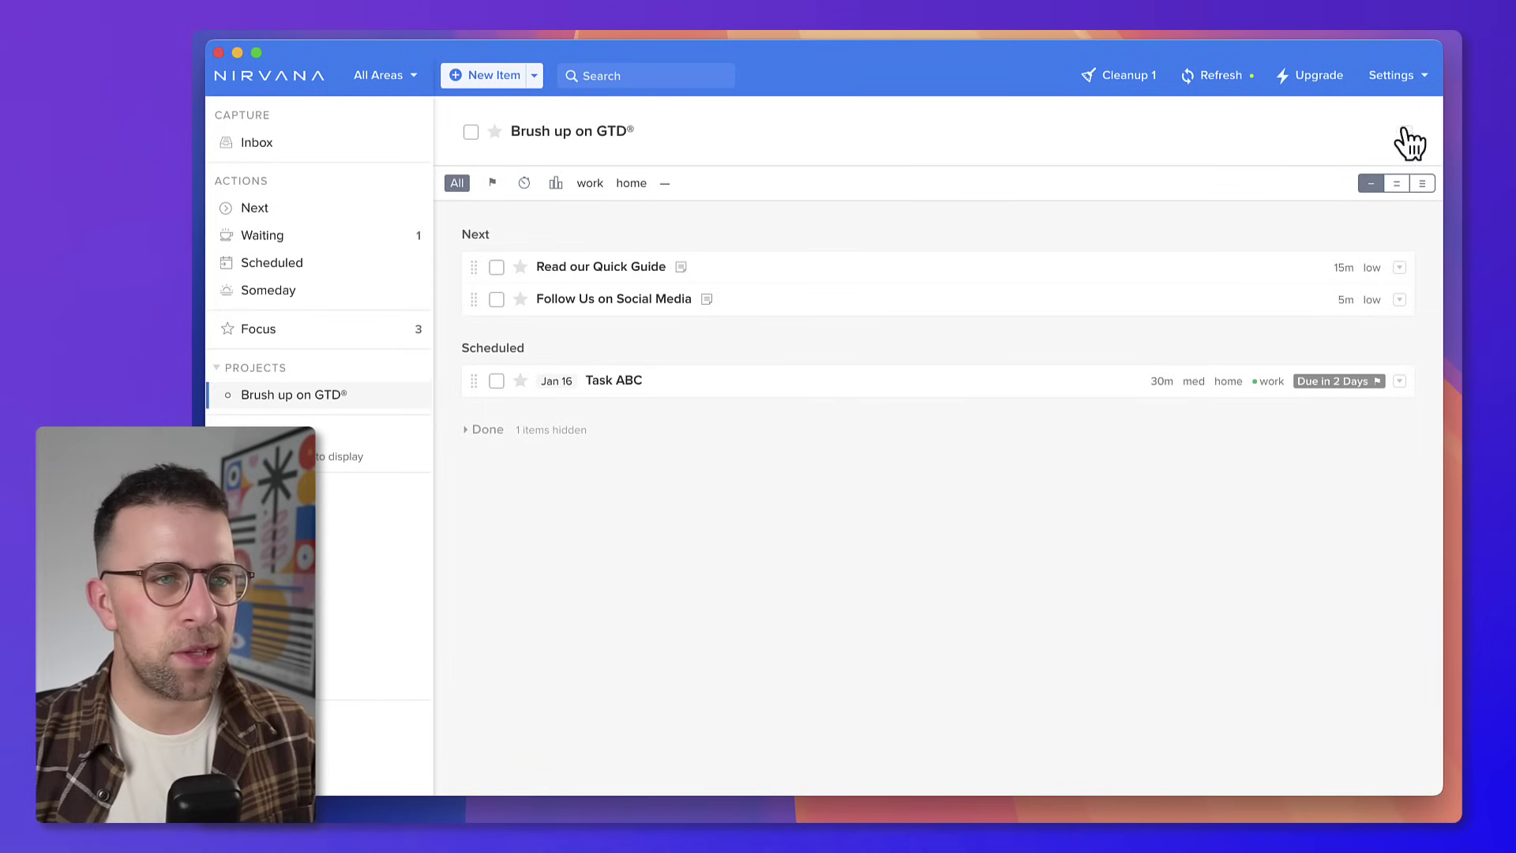
# Browse the project's Behavior and State options, close the menu, and go to Reference
pyautogui.click(1405, 132)
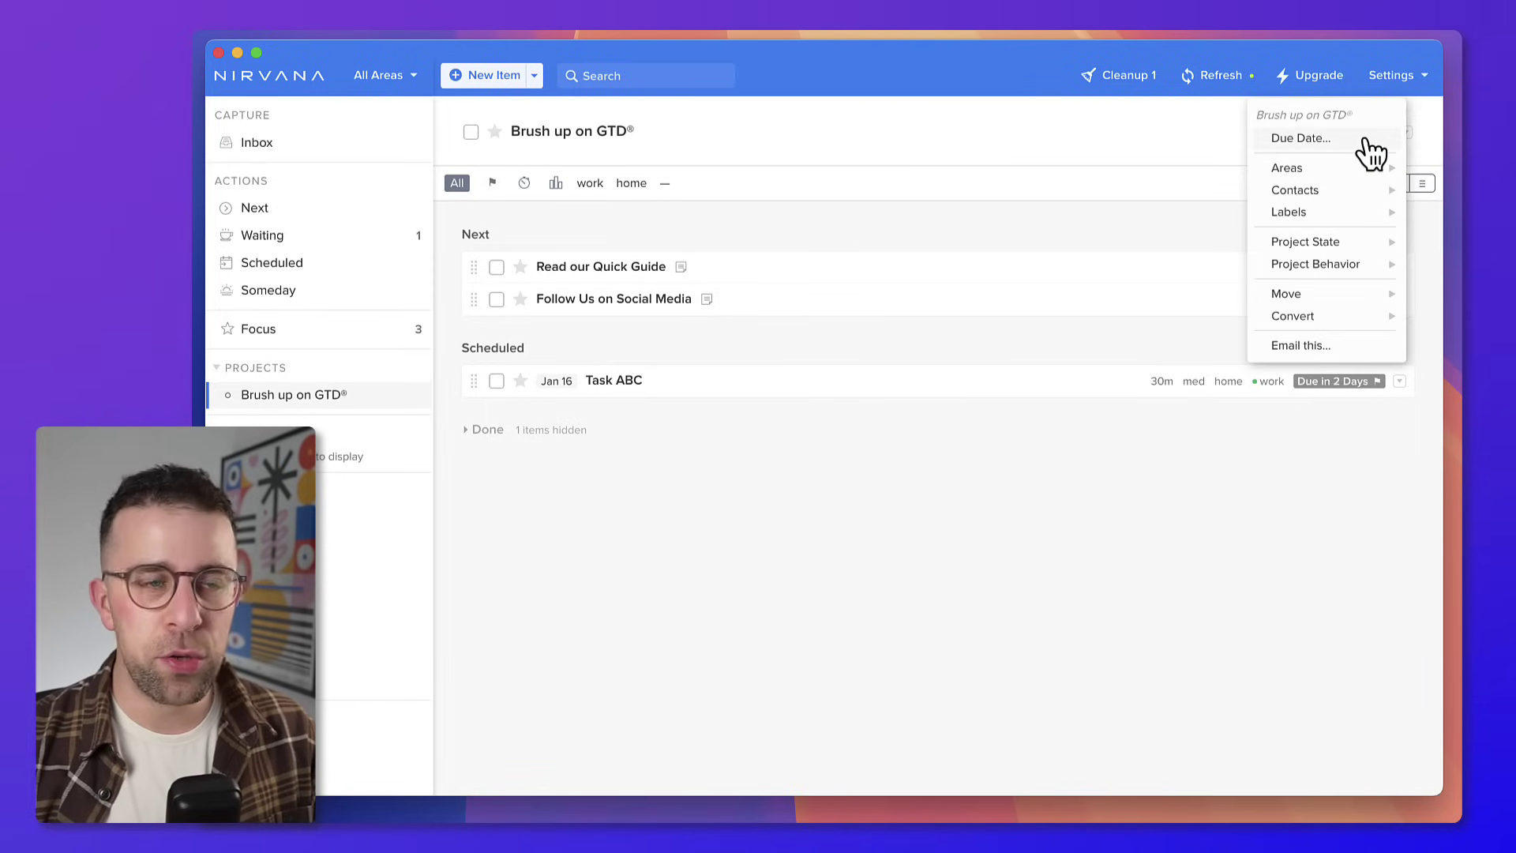
pyautogui.moveTo(1368, 266)
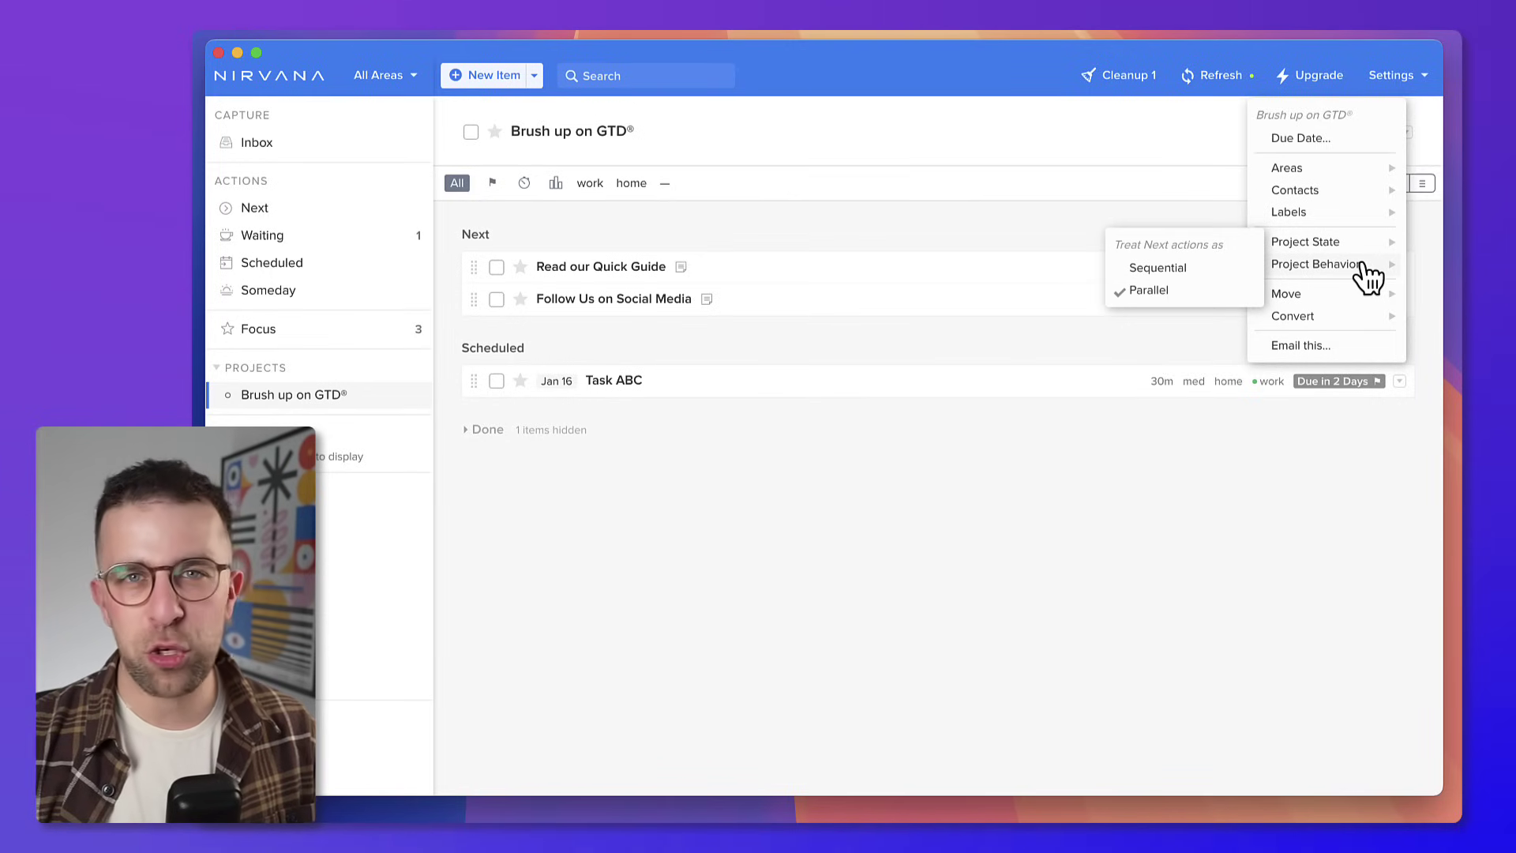
pyautogui.moveTo(1295, 246)
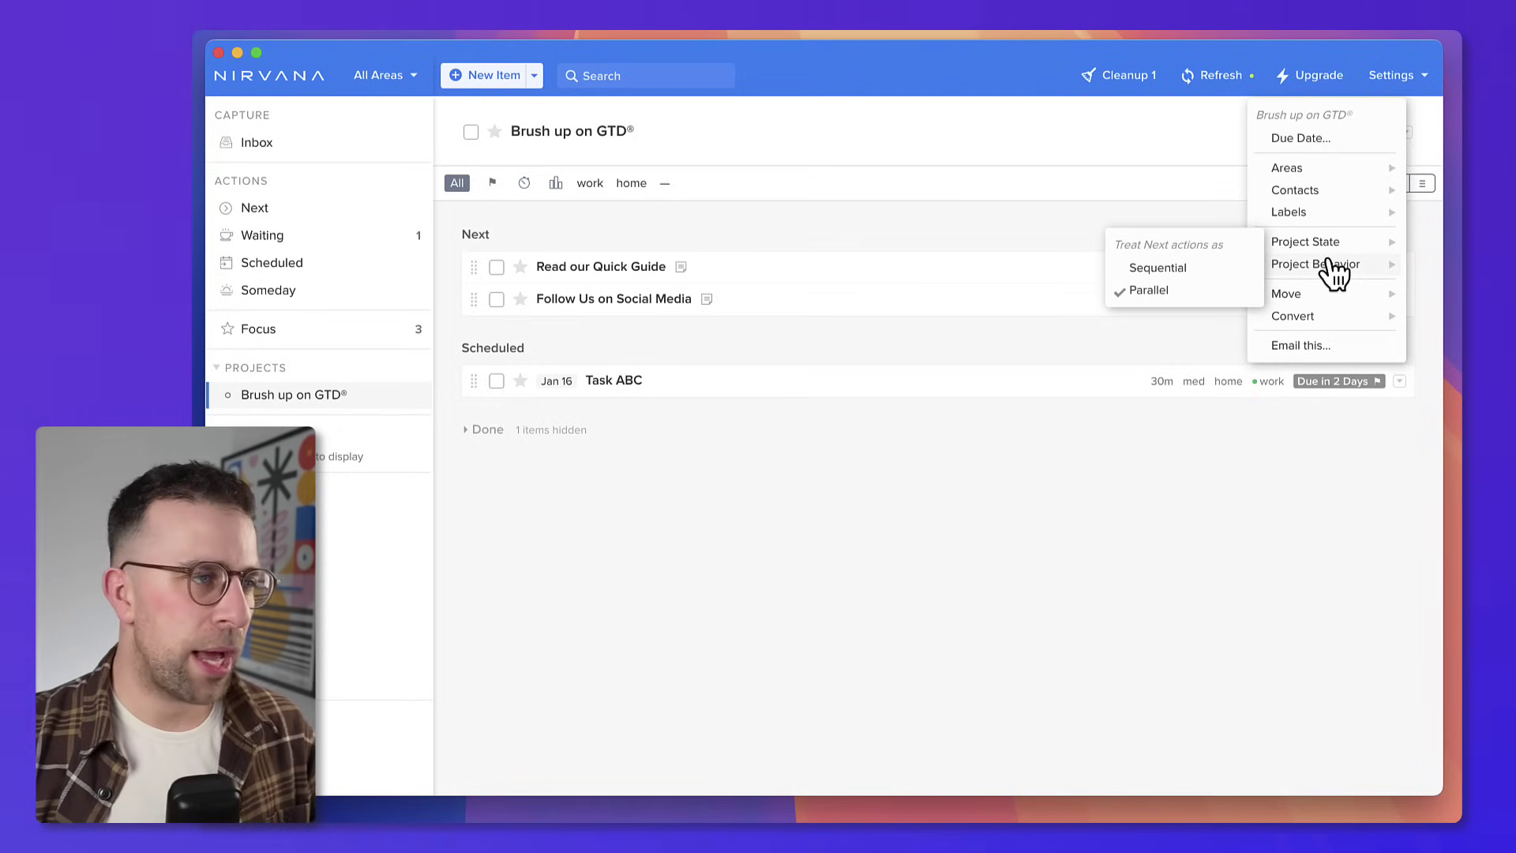
pyautogui.click(1258, 466)
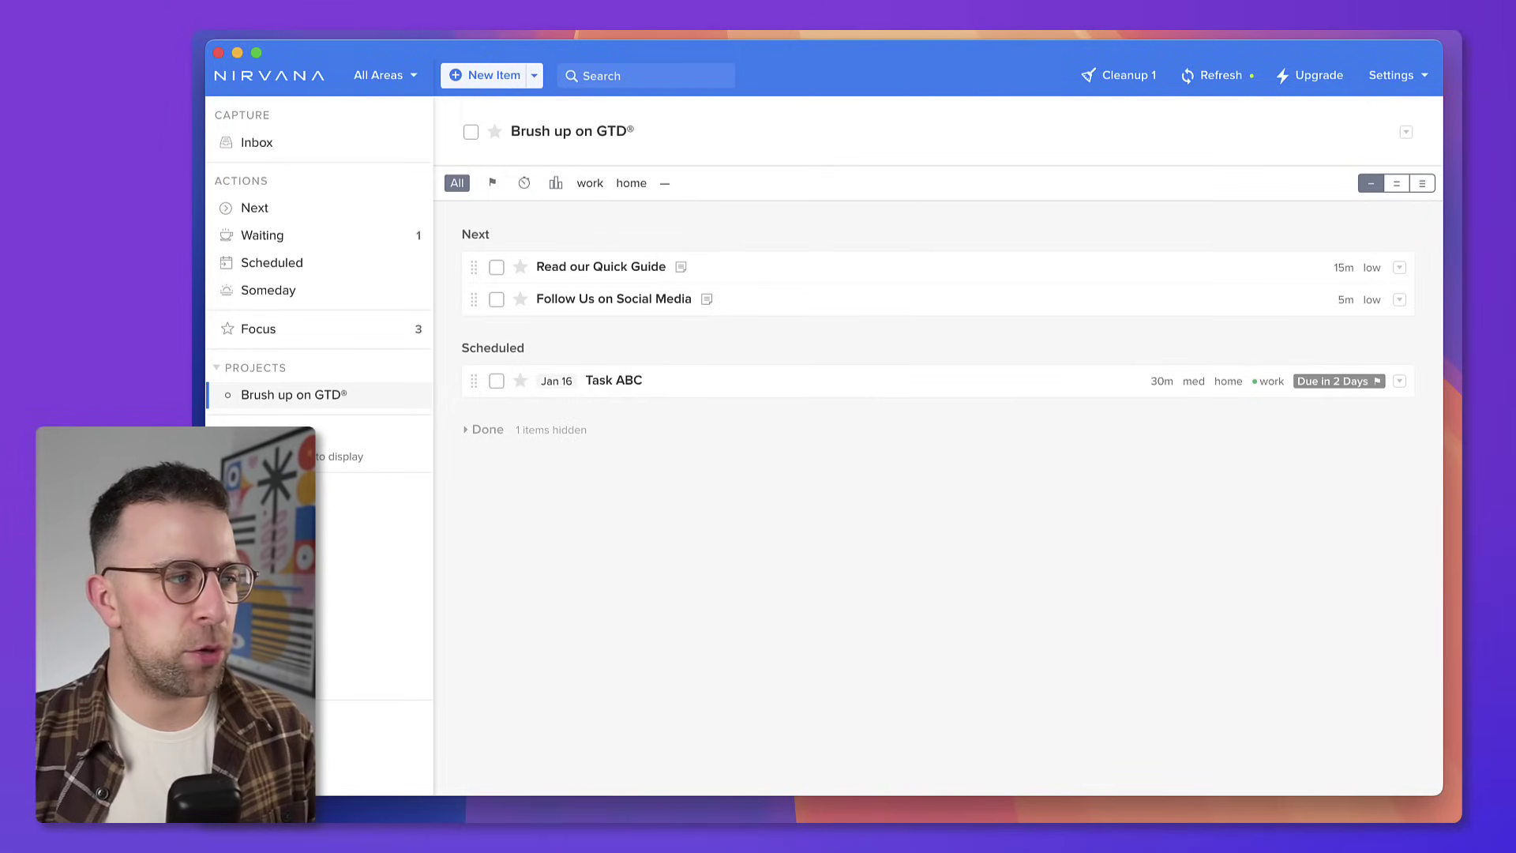
pyautogui.click(261, 433)
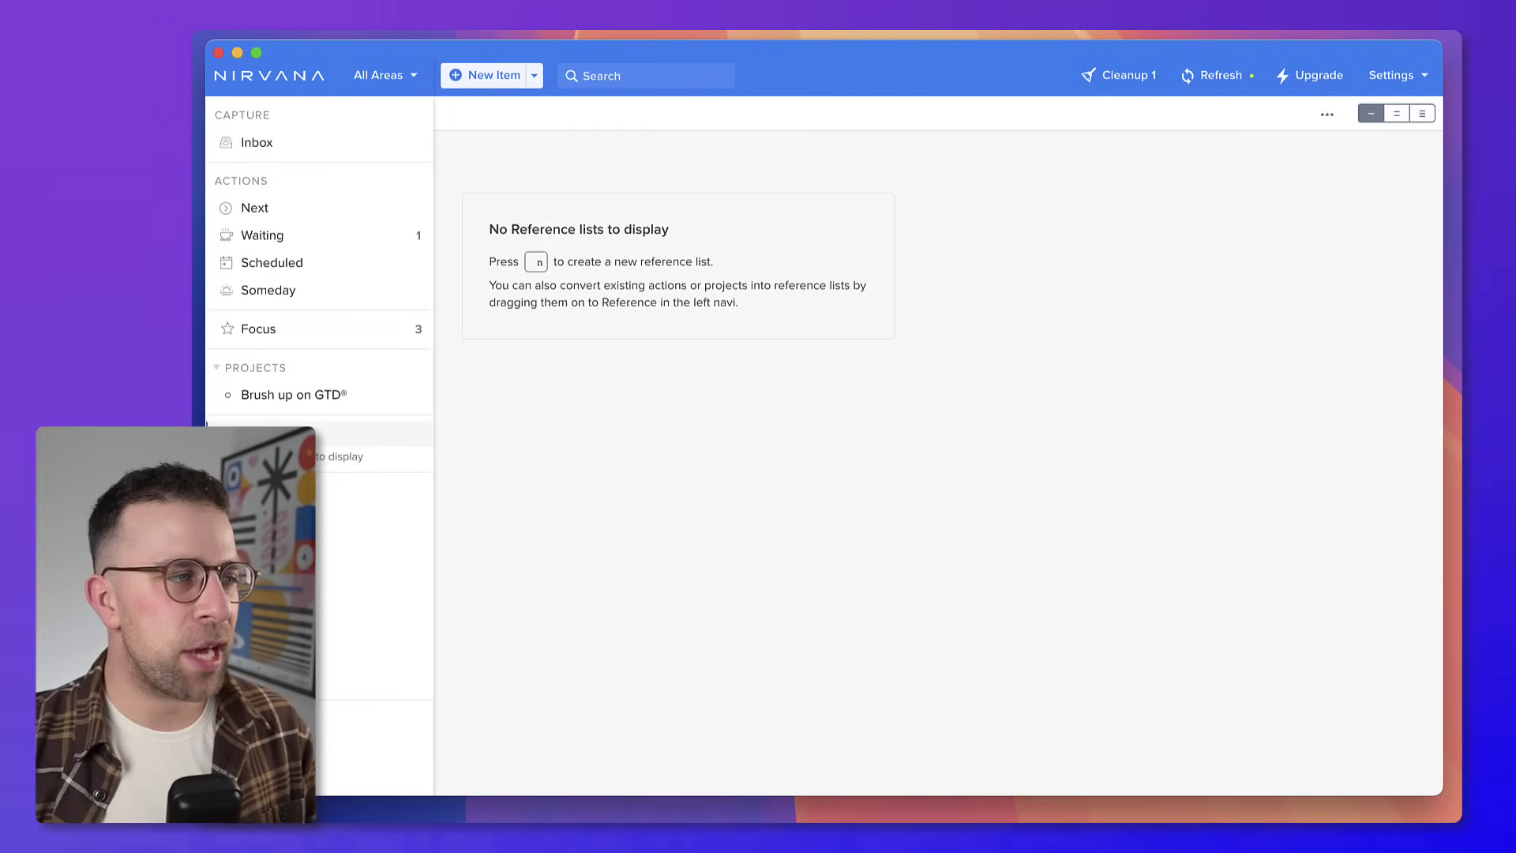
# Browse the Waiting and Next lists, then filter to tasks tagged home
pyautogui.click(262, 235)
pyautogui.click(254, 208)
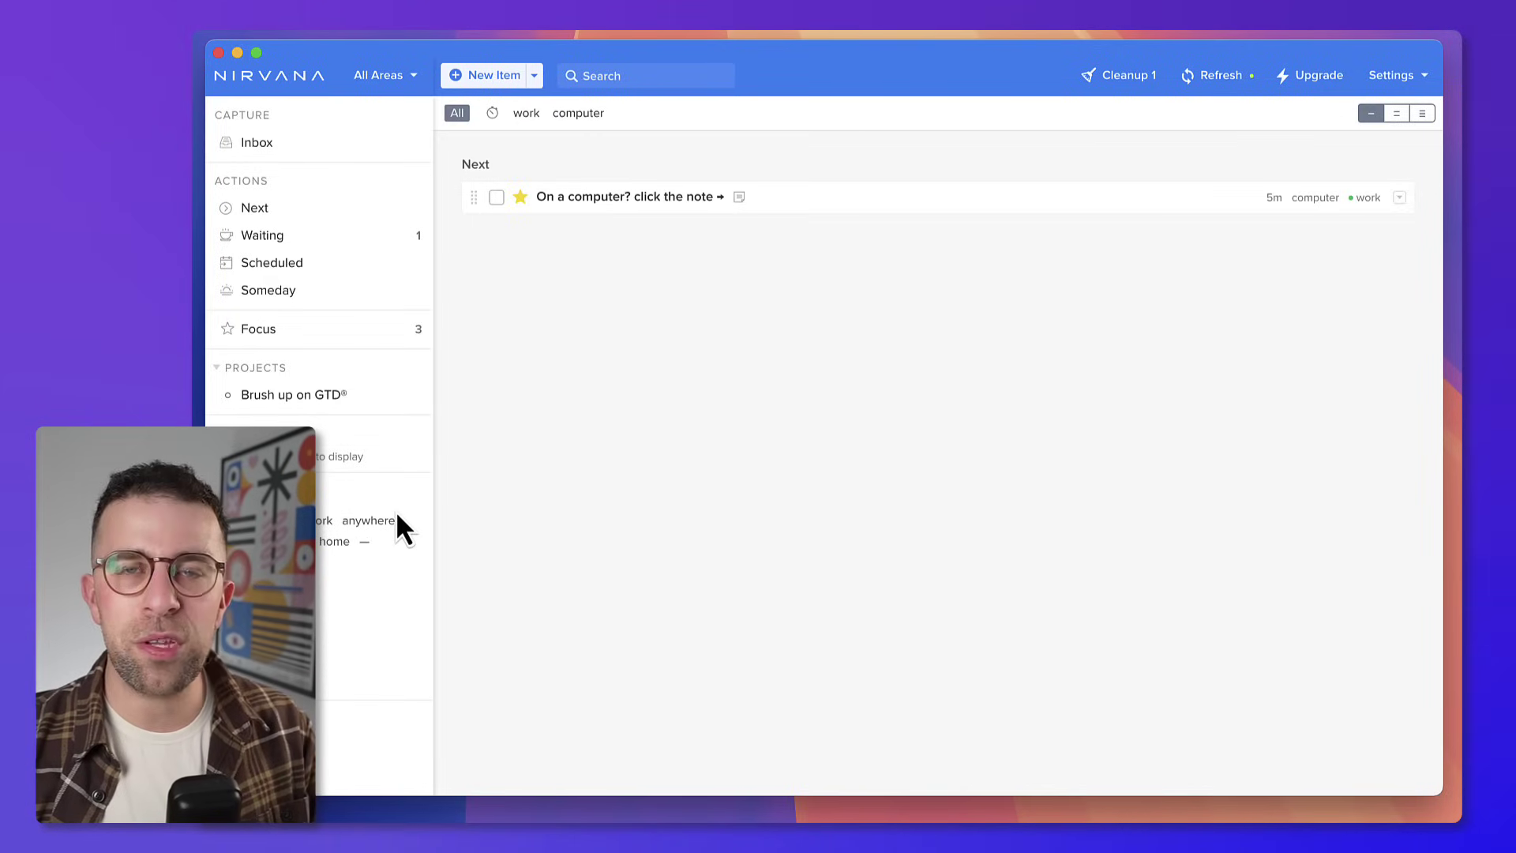
pyautogui.click(334, 542)
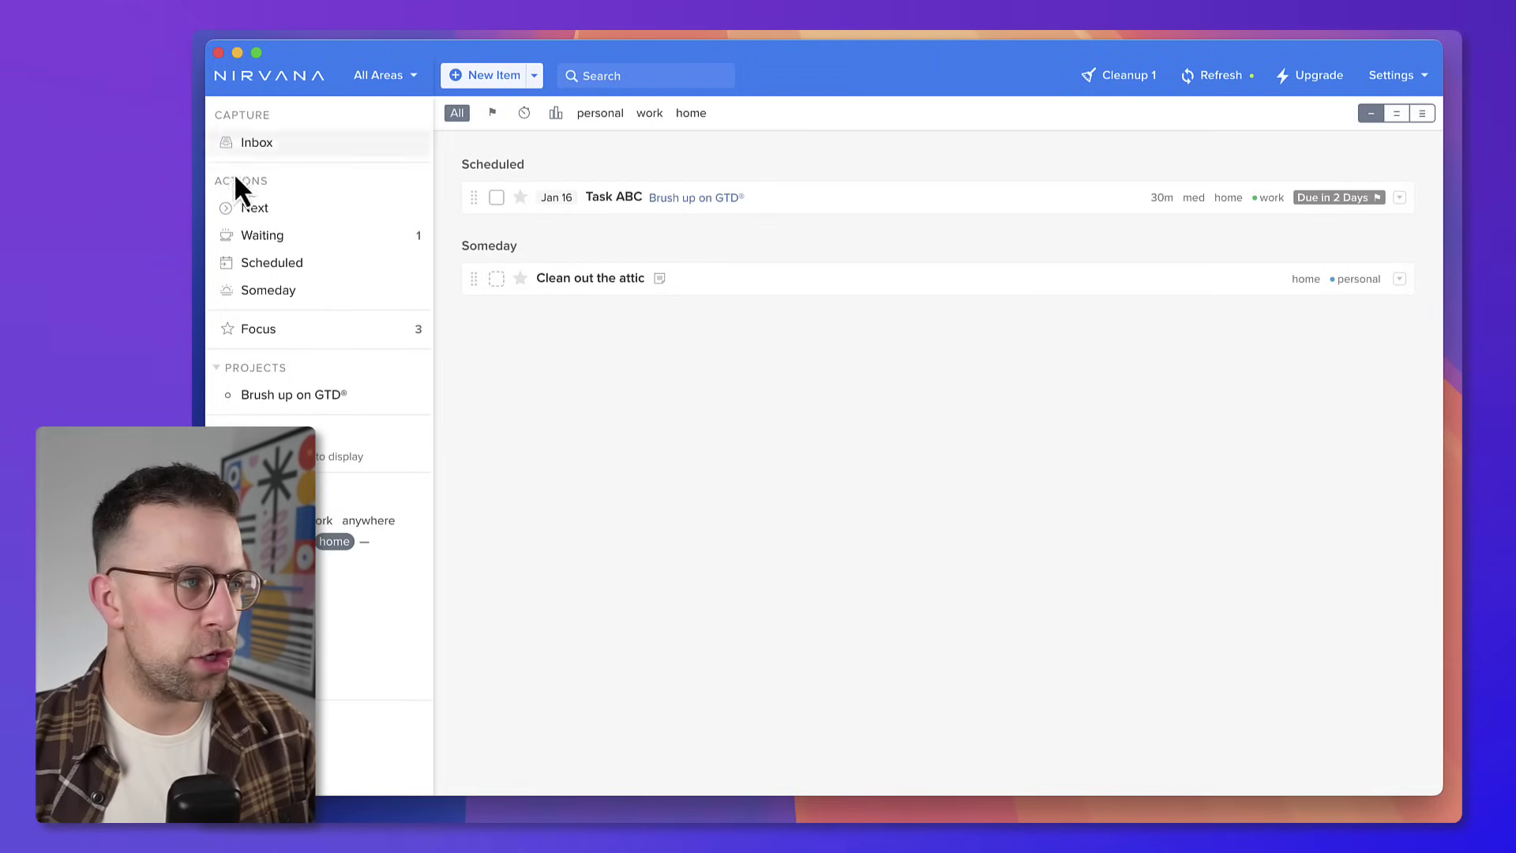
# Log the one completed item, Read the Book, into the Logbook
pyautogui.click(260, 747)
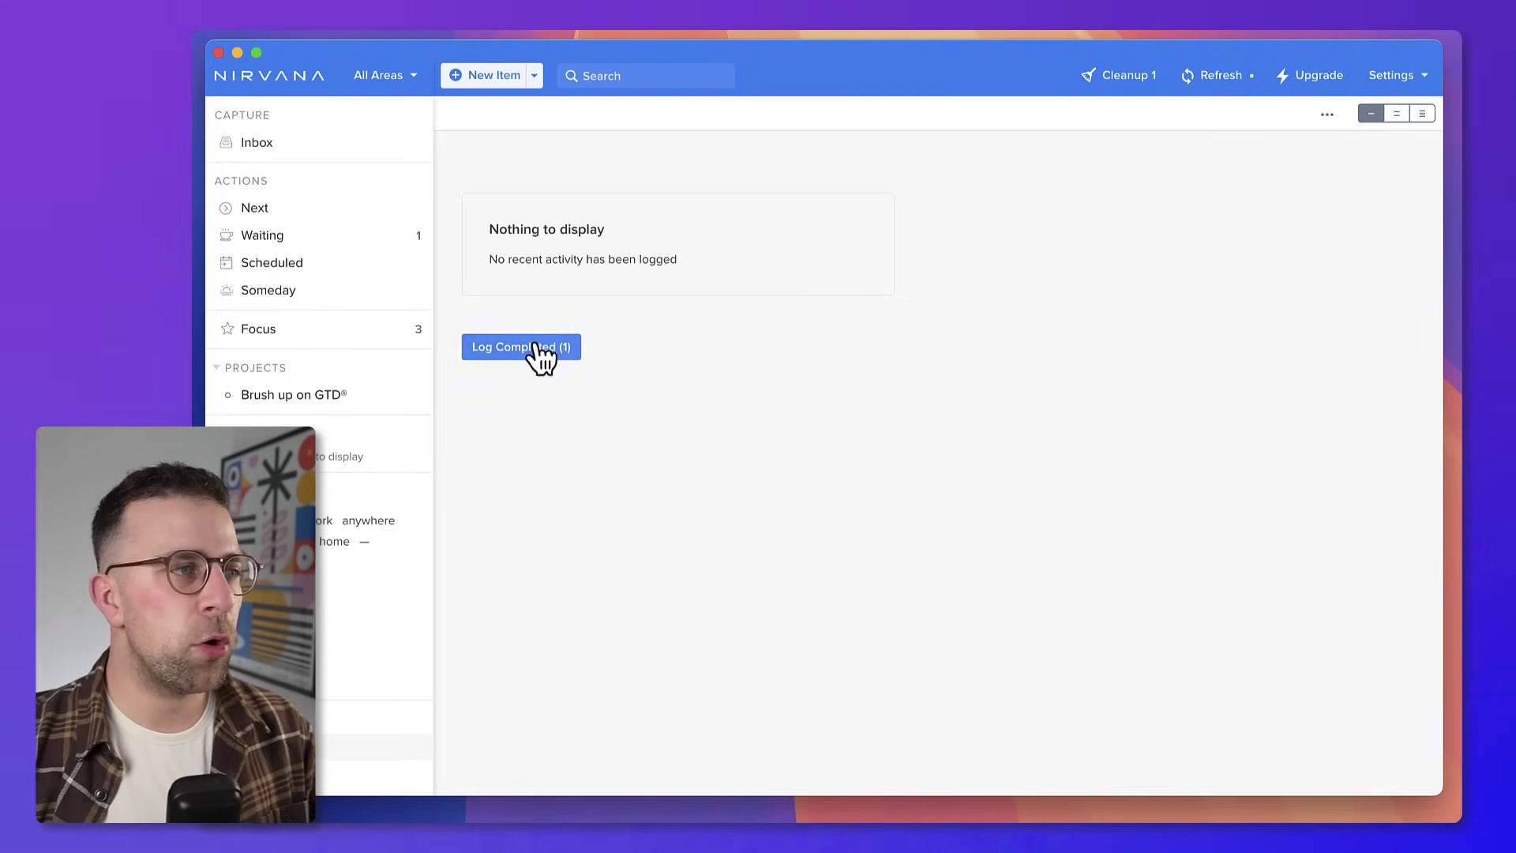
pyautogui.click(540, 349)
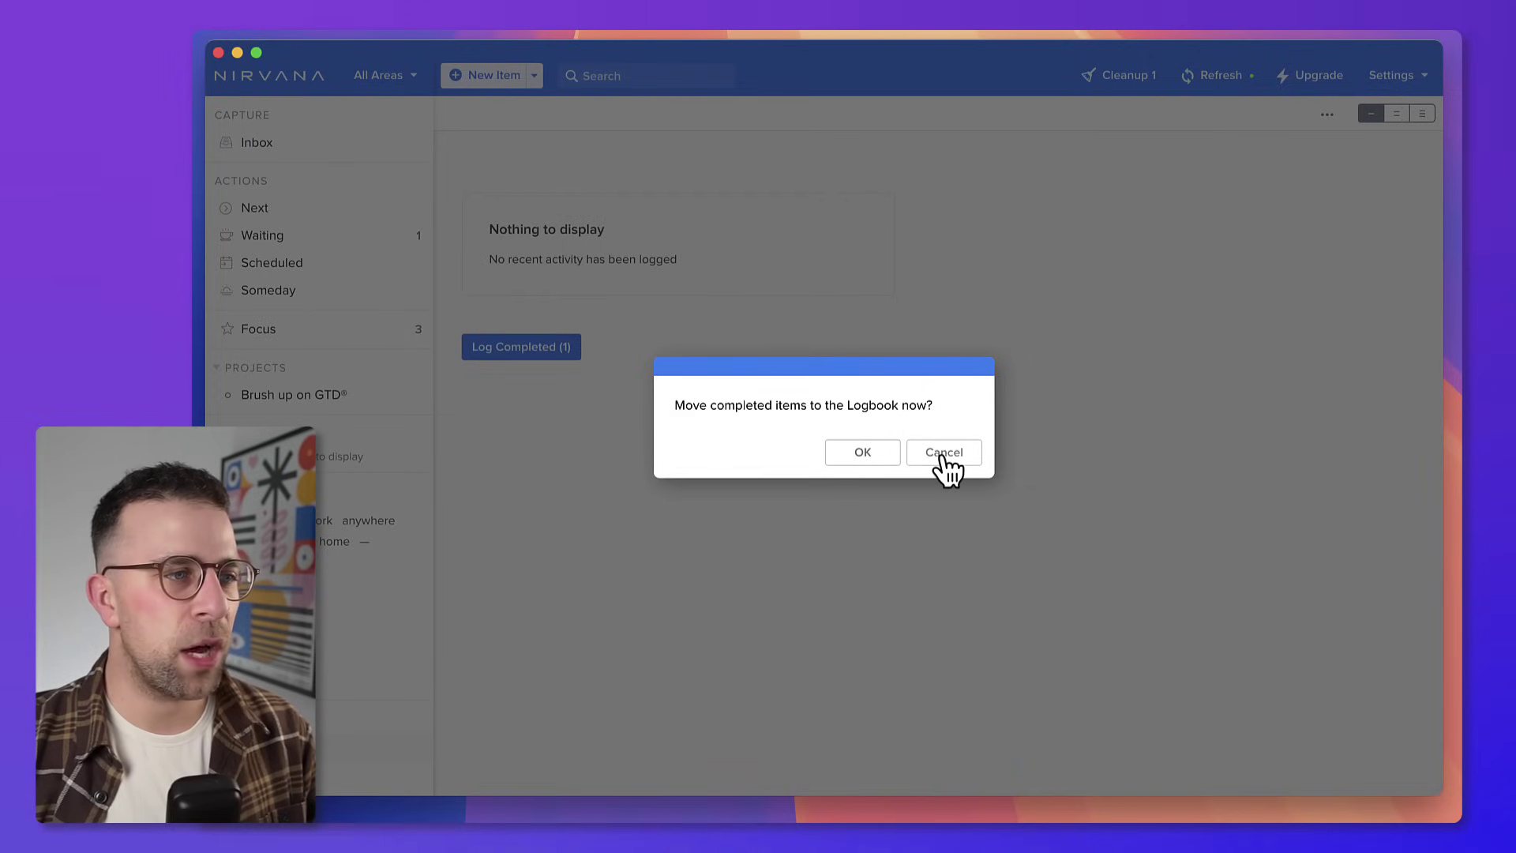
pyautogui.click(867, 454)
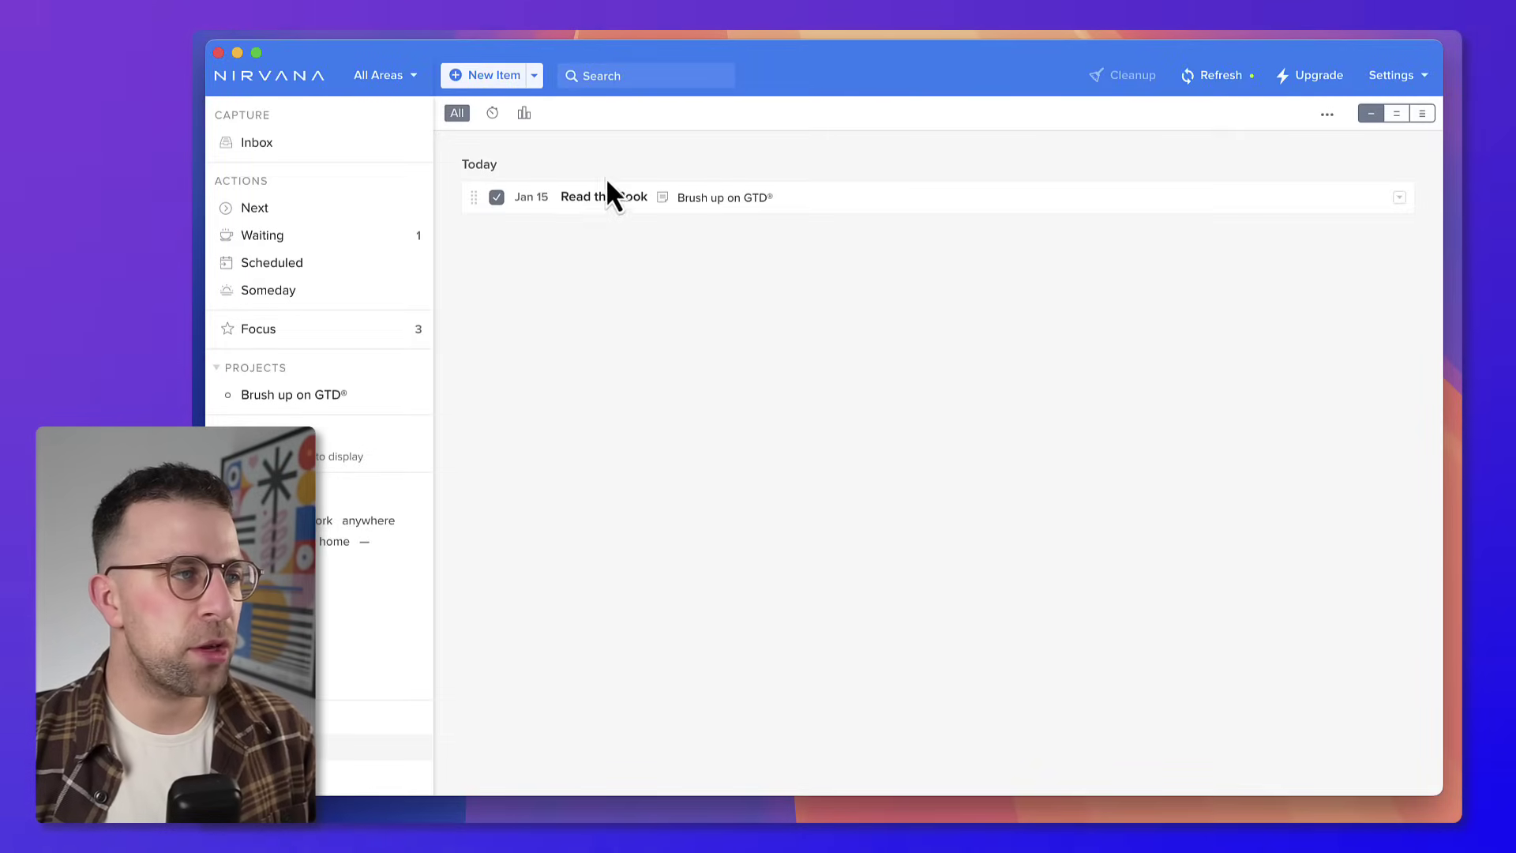
# Start a cleanup of completed items, cancel it, and show the New Item choices
pyautogui.click(1127, 77)
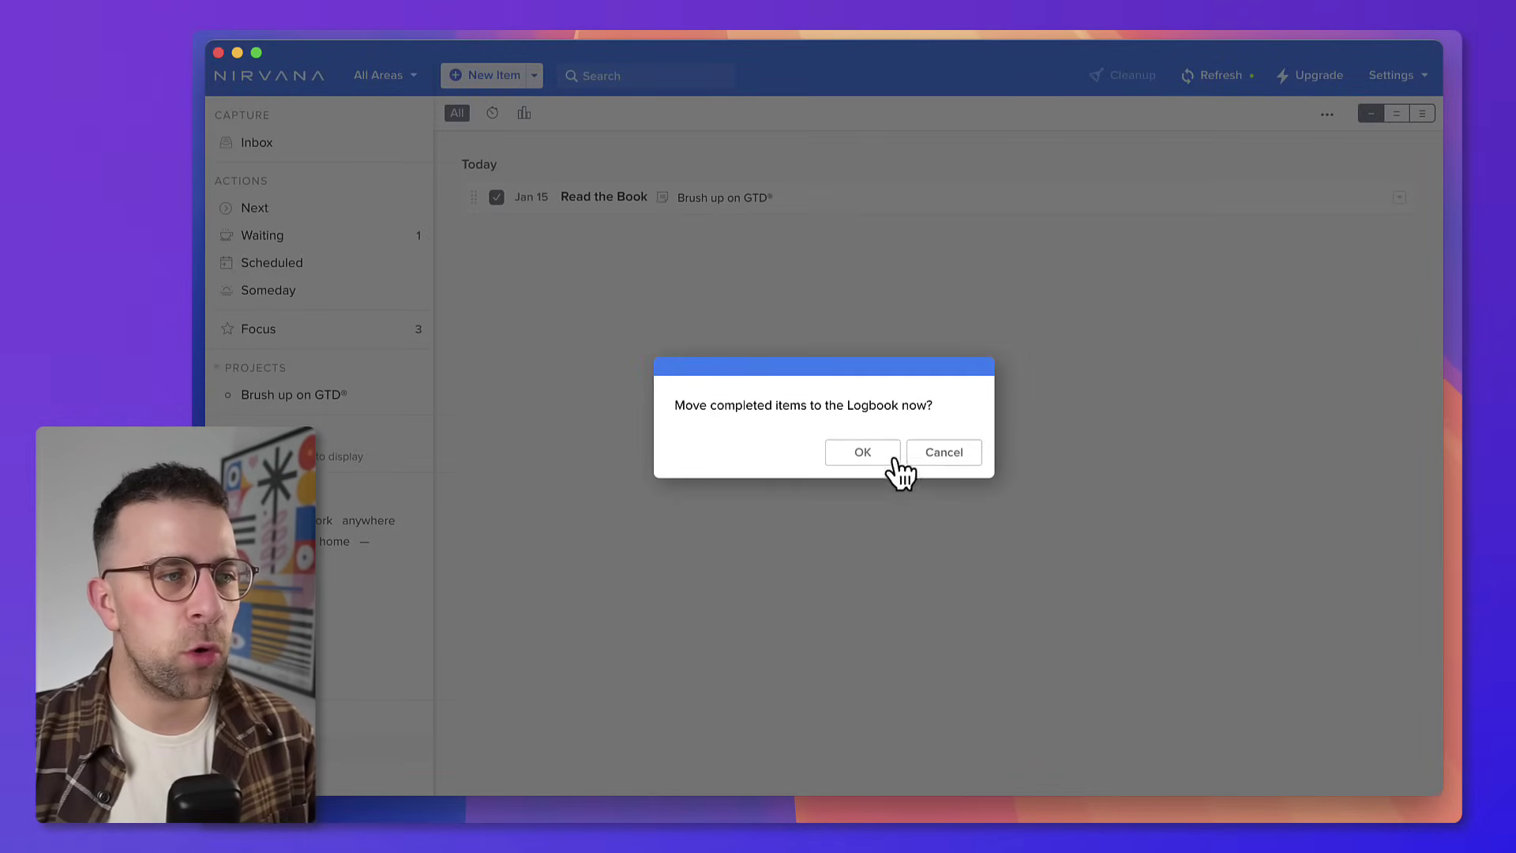
pyautogui.click(920, 452)
pyautogui.click(534, 76)
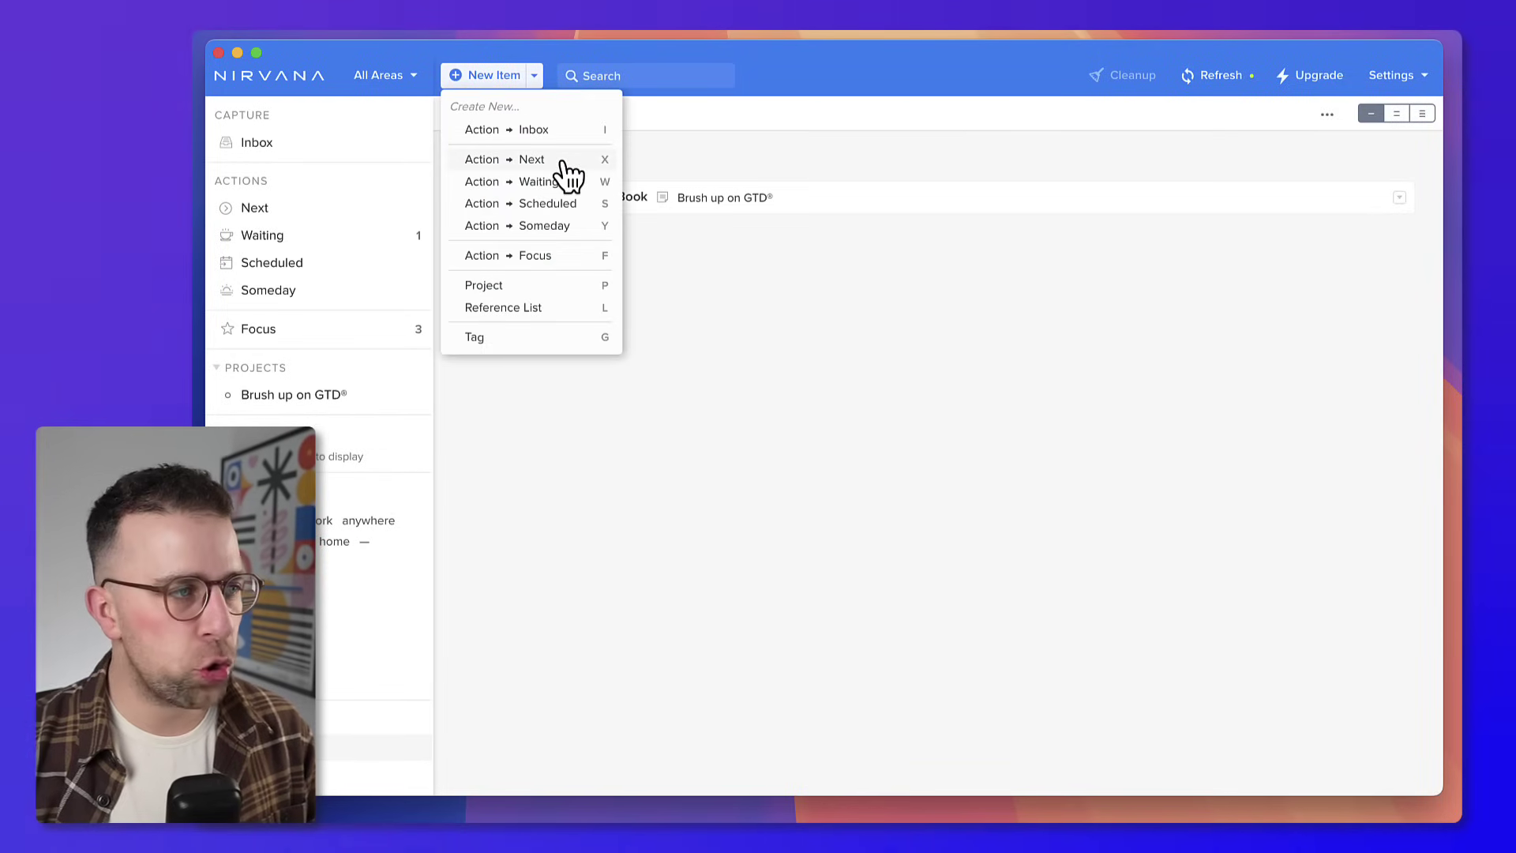
pyautogui.click(538, 287)
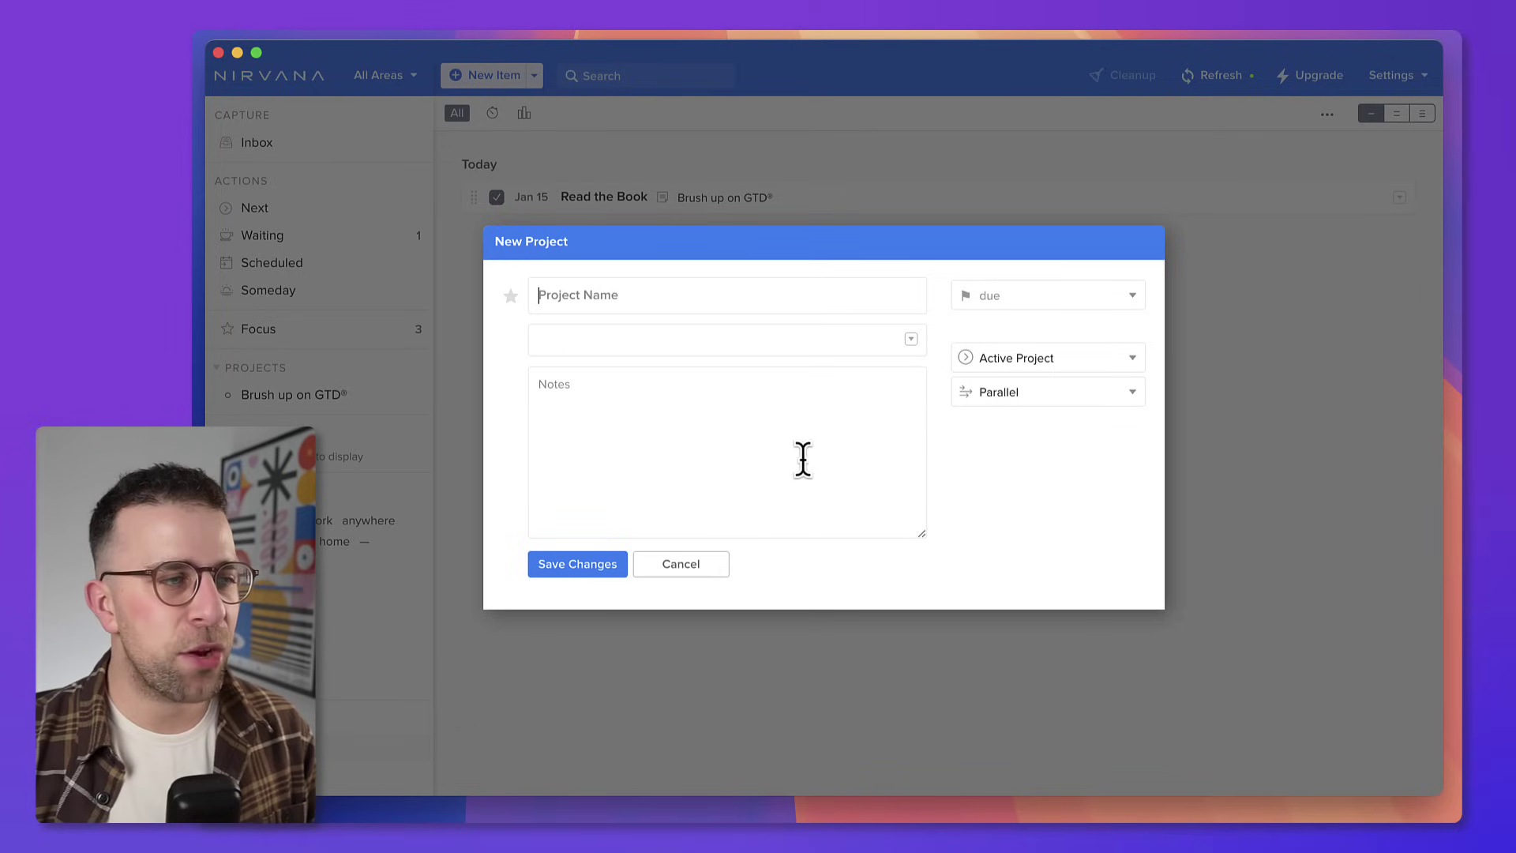
pyautogui.click(1017, 362)
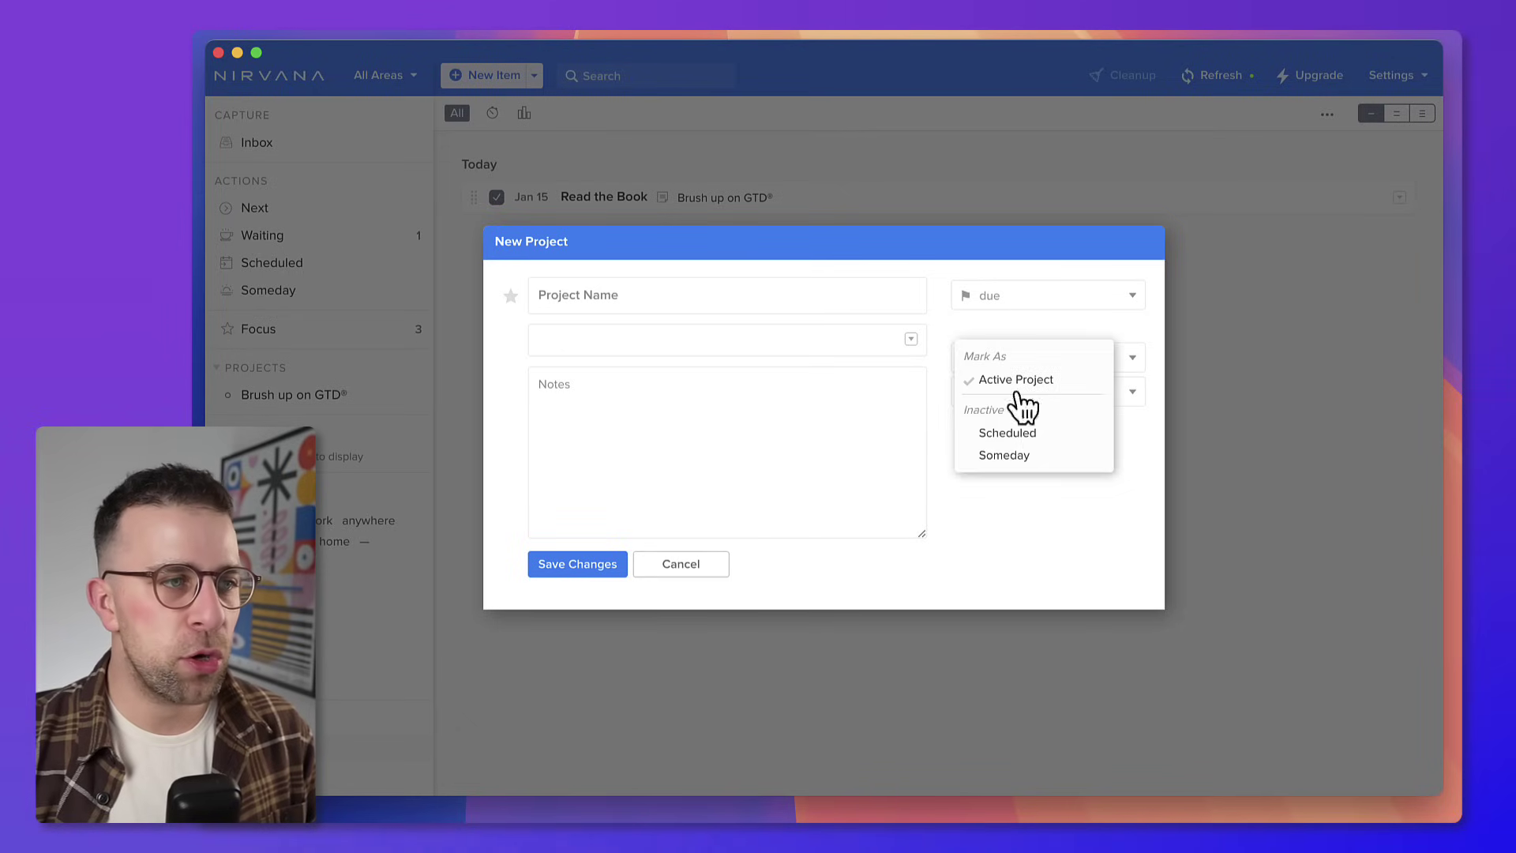
pyautogui.click(715, 570)
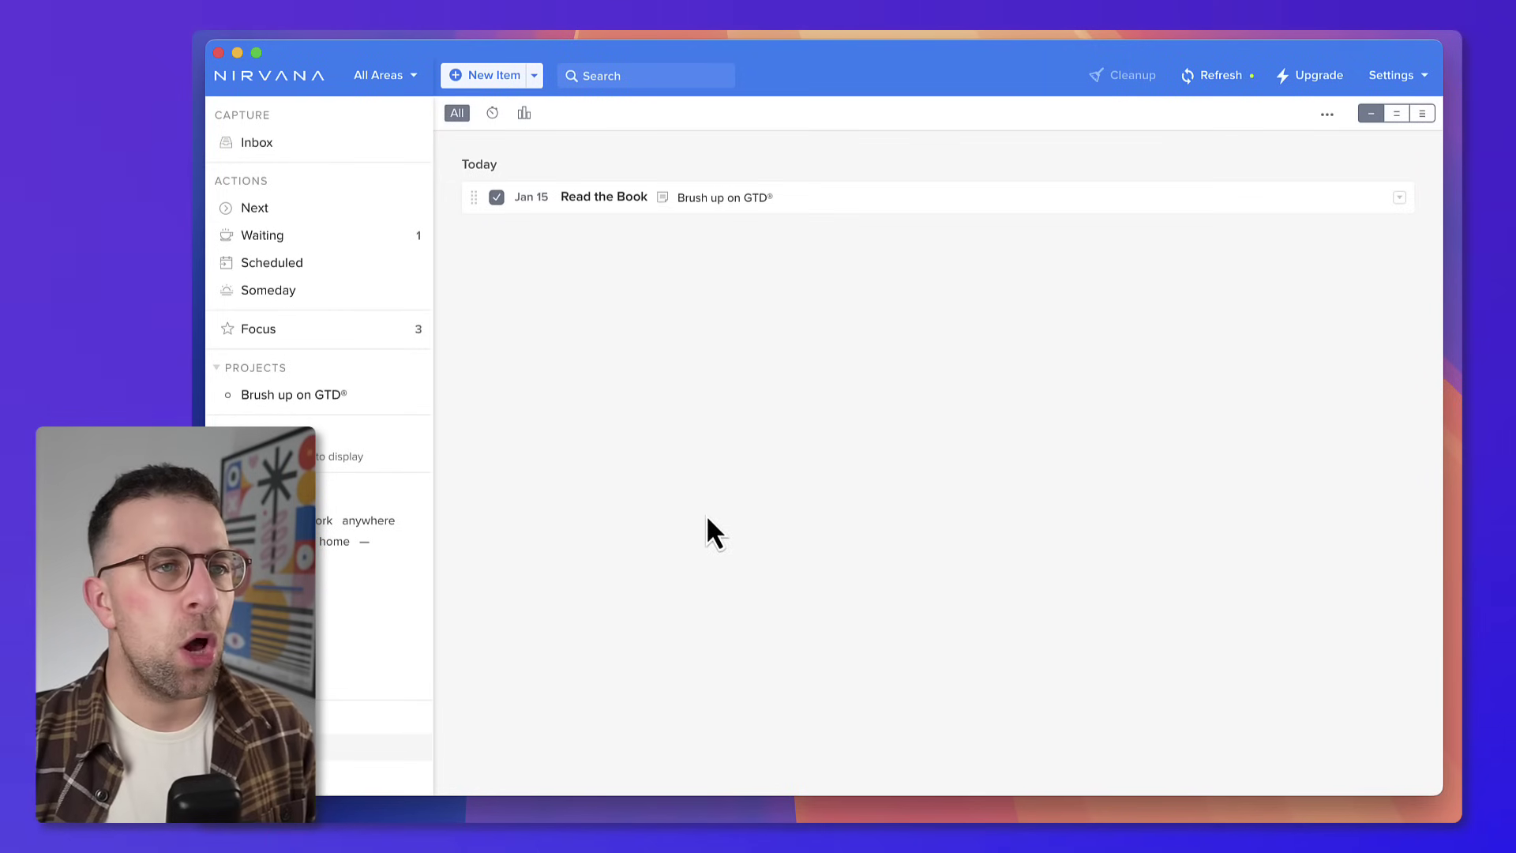
pyautogui.click(1390, 77)
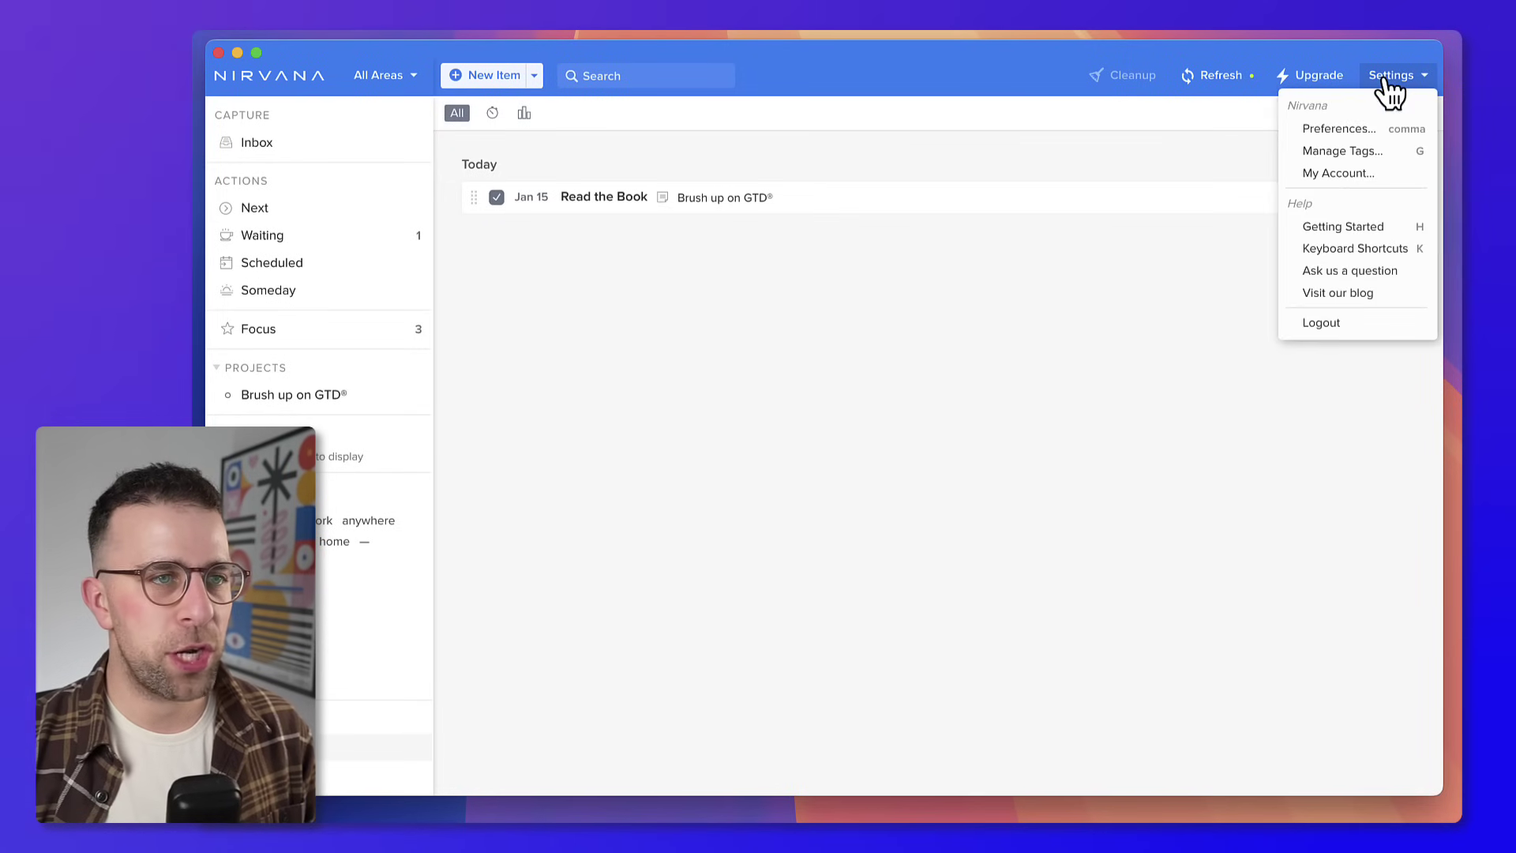
pyautogui.click(1371, 128)
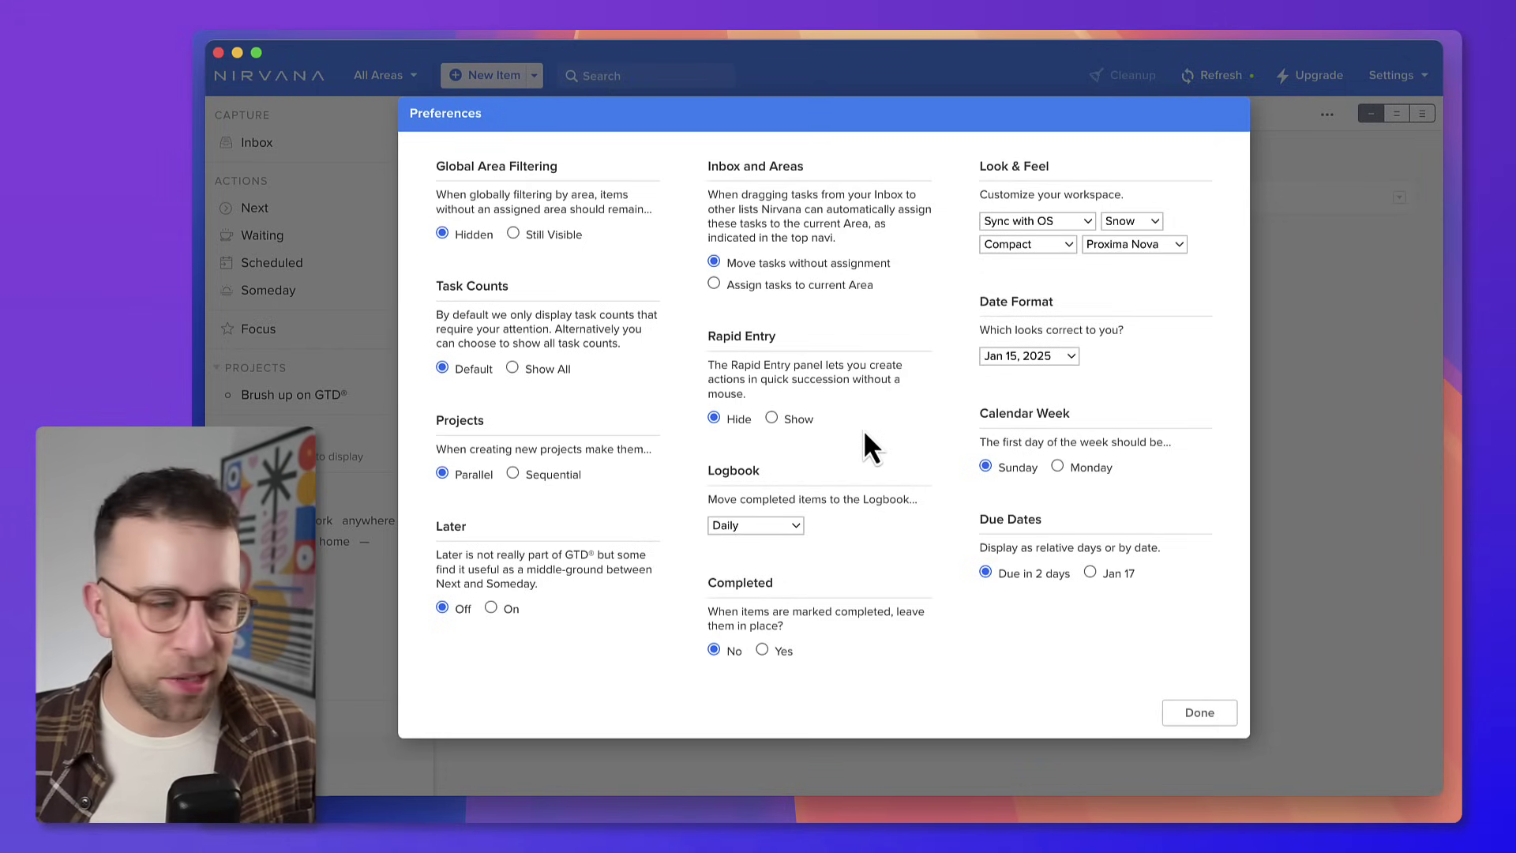
# Close Preferences and show the empty Inbox, keeping the area filter on All Areas
pyautogui.click(1200, 713)
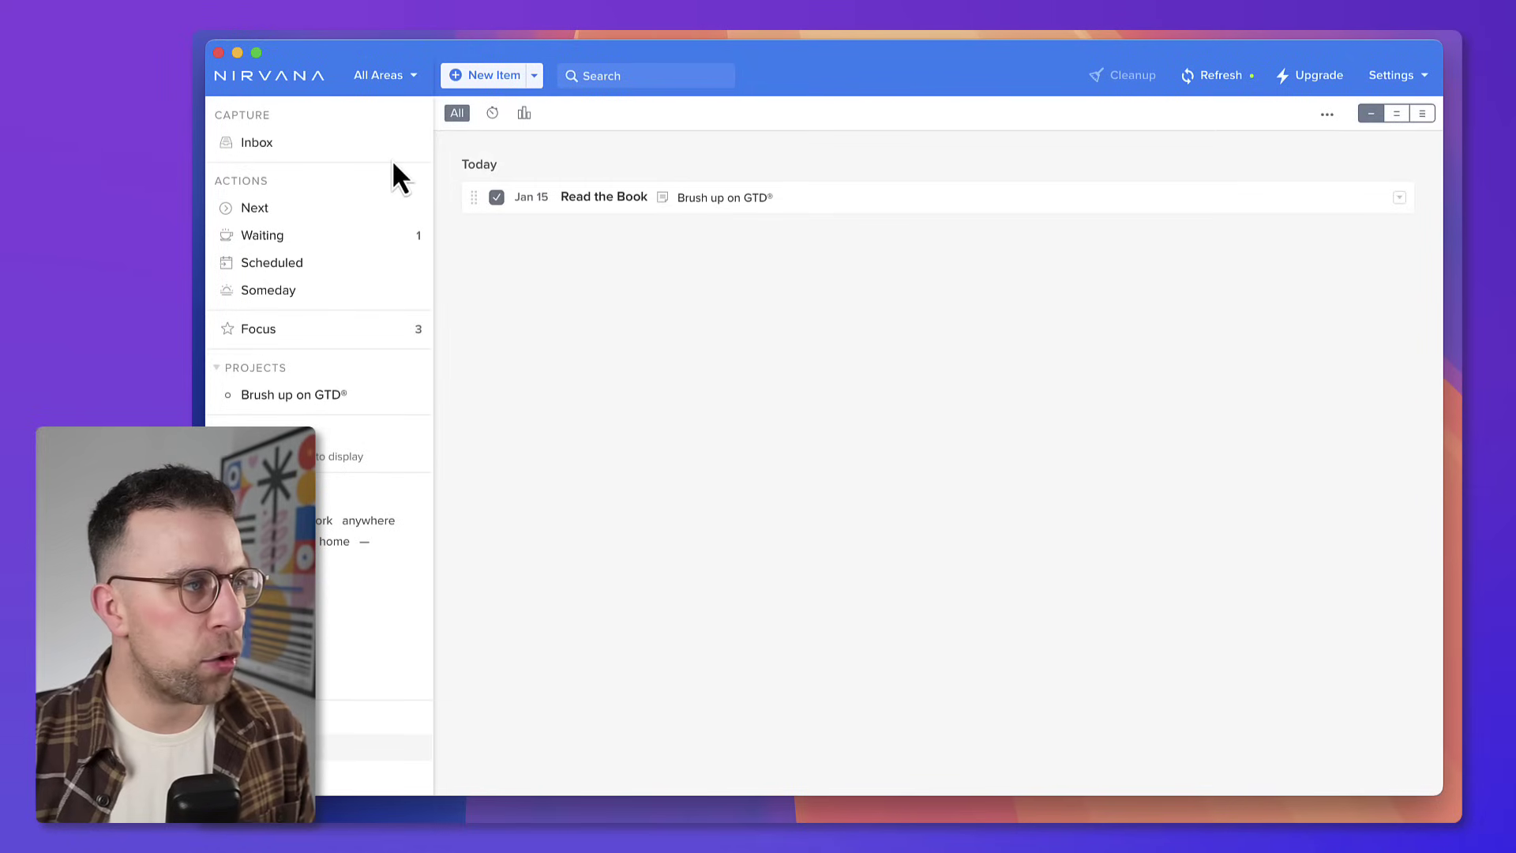
pyautogui.click(332, 144)
pyautogui.click(409, 93)
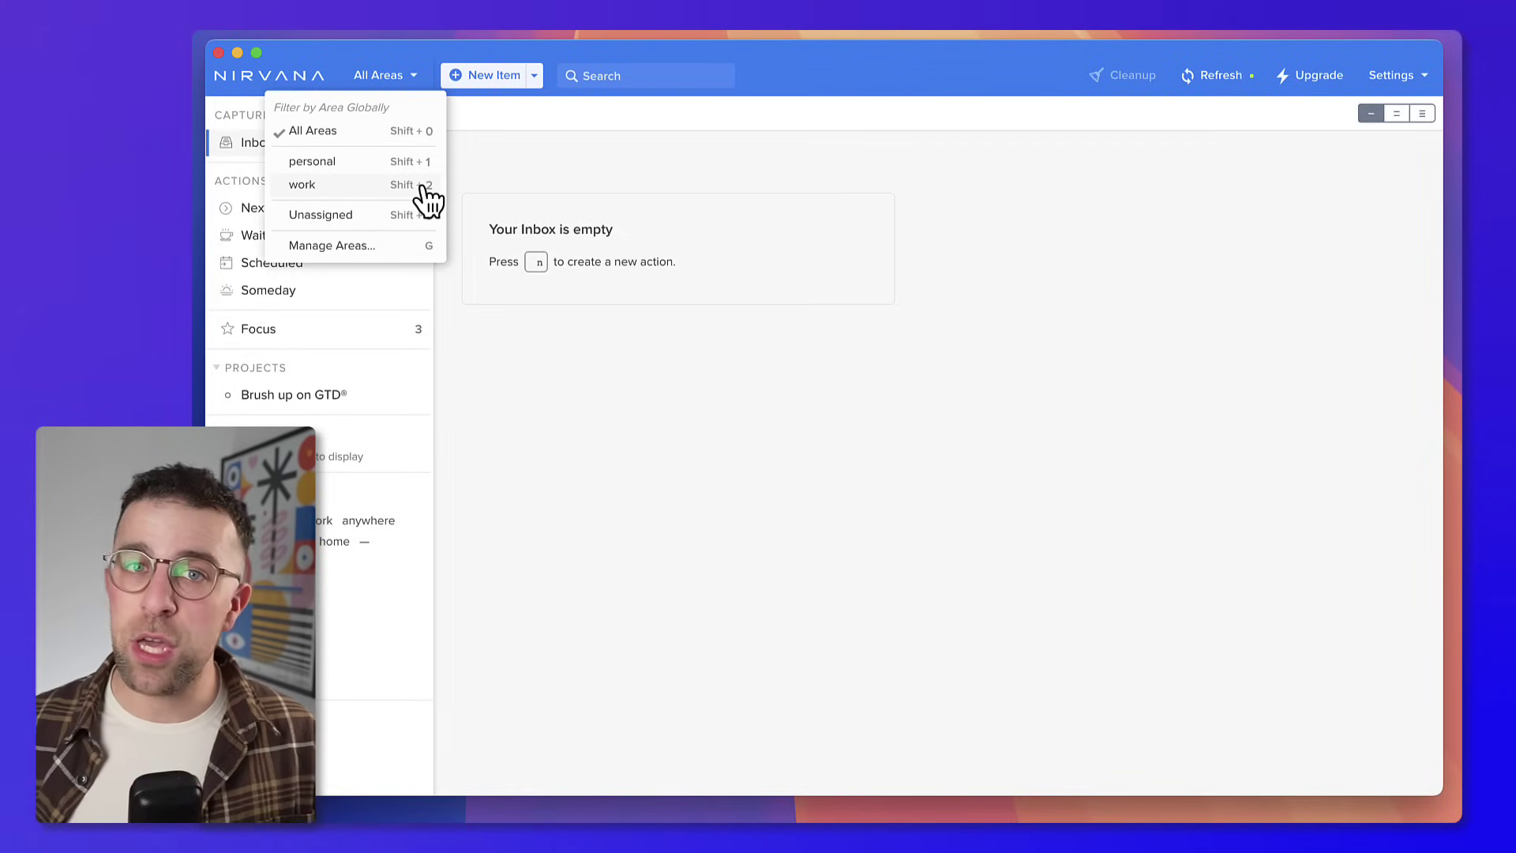
pyautogui.click(559, 366)
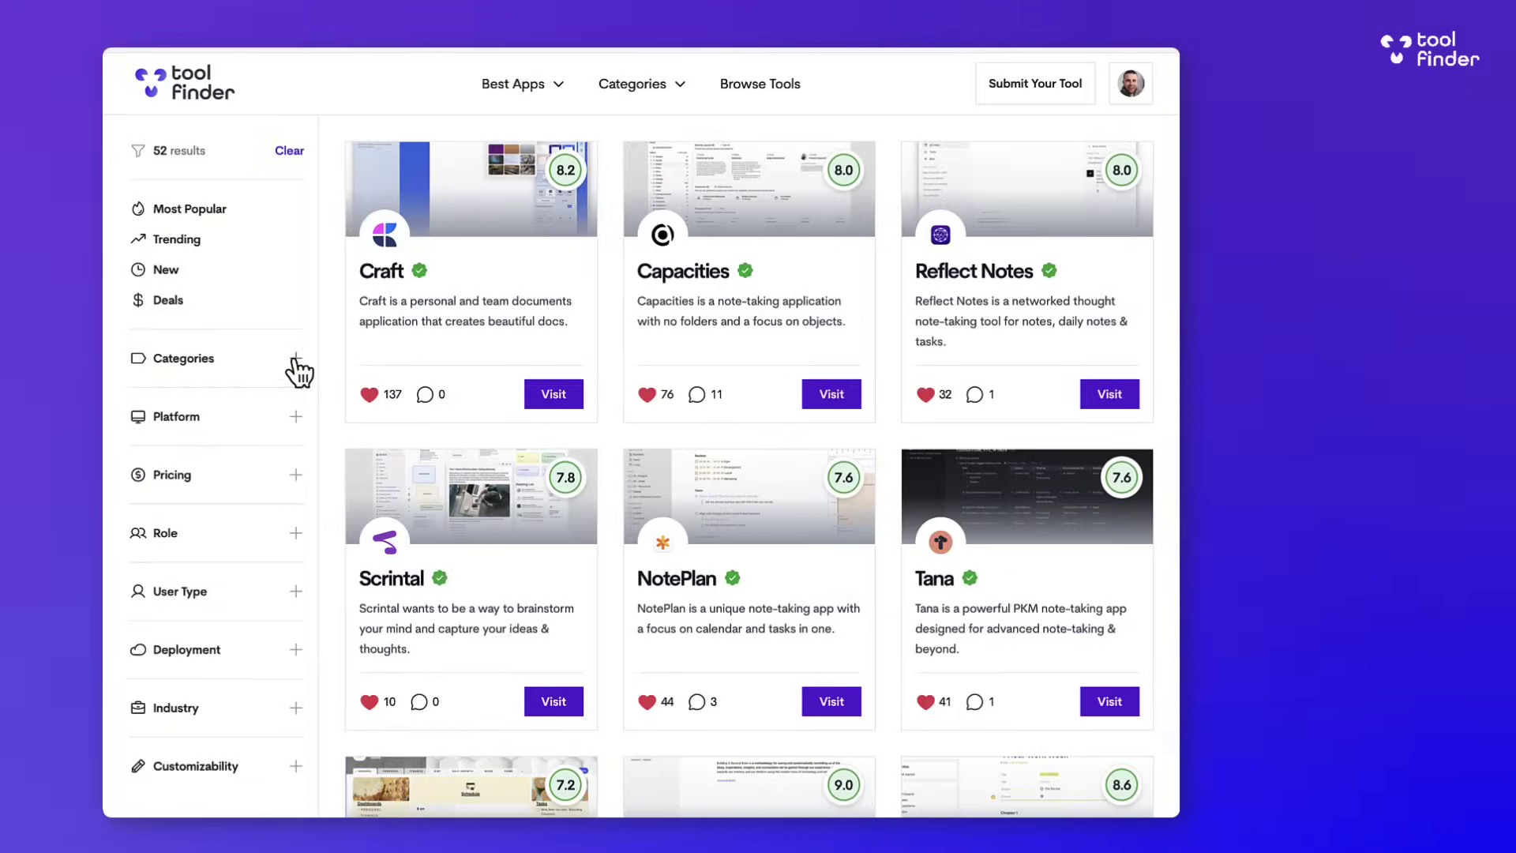
# Filter the tool list to iOS and view Obsidian's ratings: 9.0 overall, Practicality 10
pyautogui.click(295, 416)
pyautogui.click(261, 503)
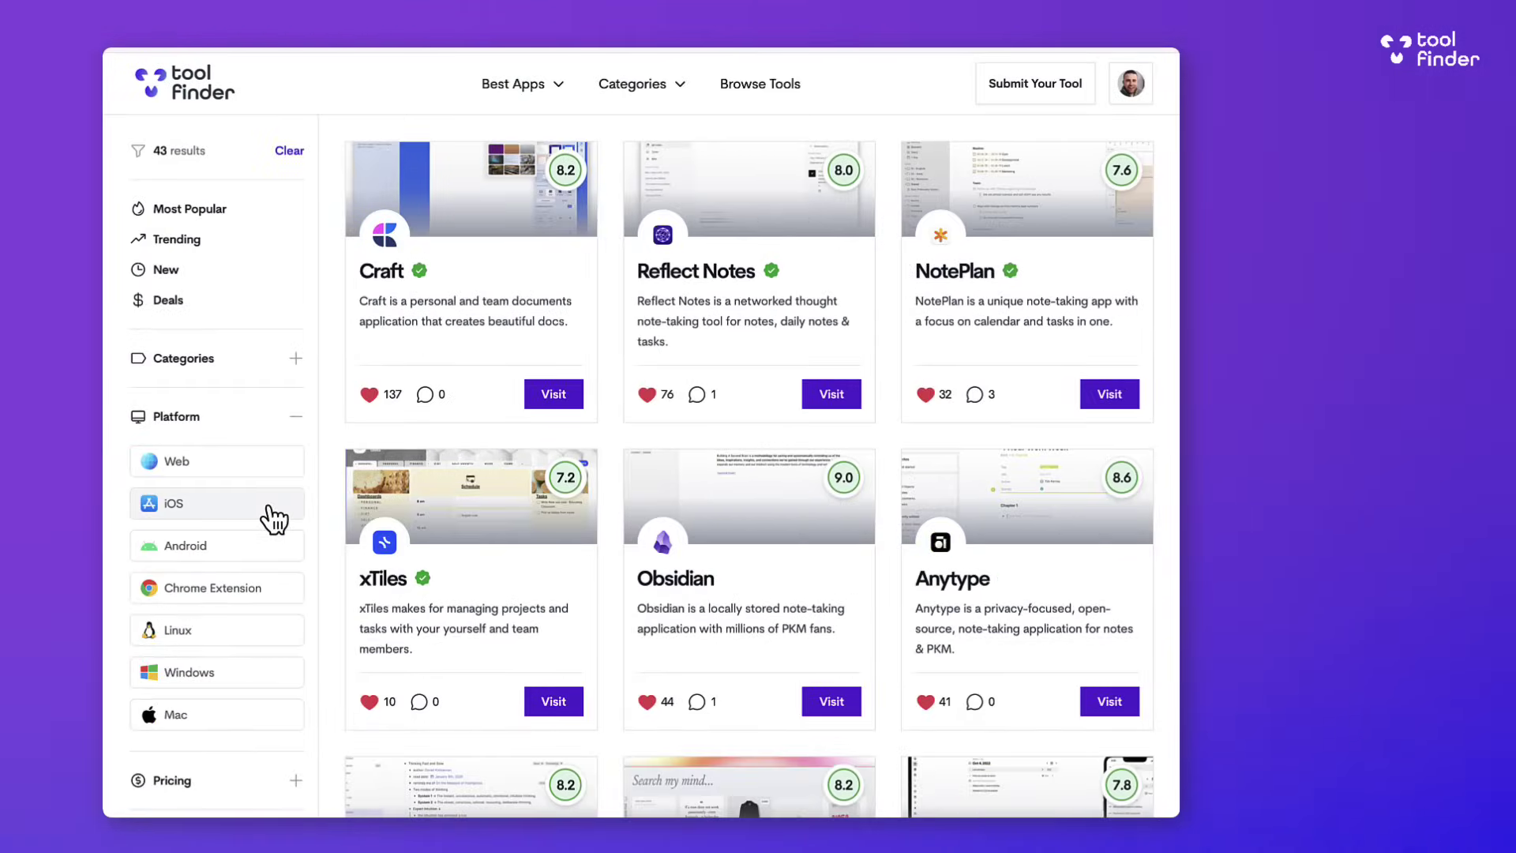
pyautogui.click(753, 551)
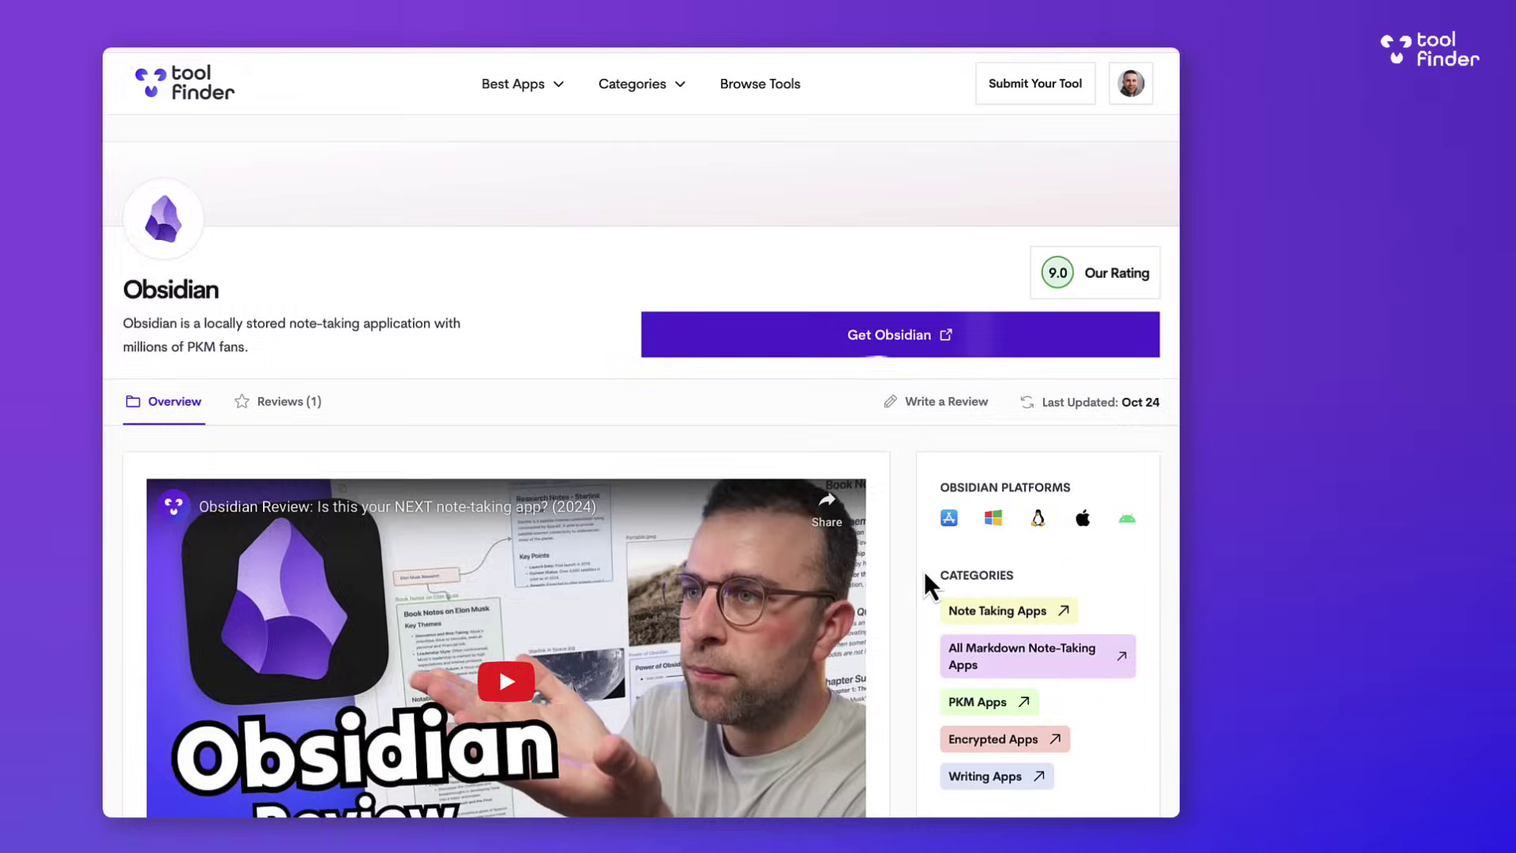
pyautogui.scroll(-10, 925, 575)
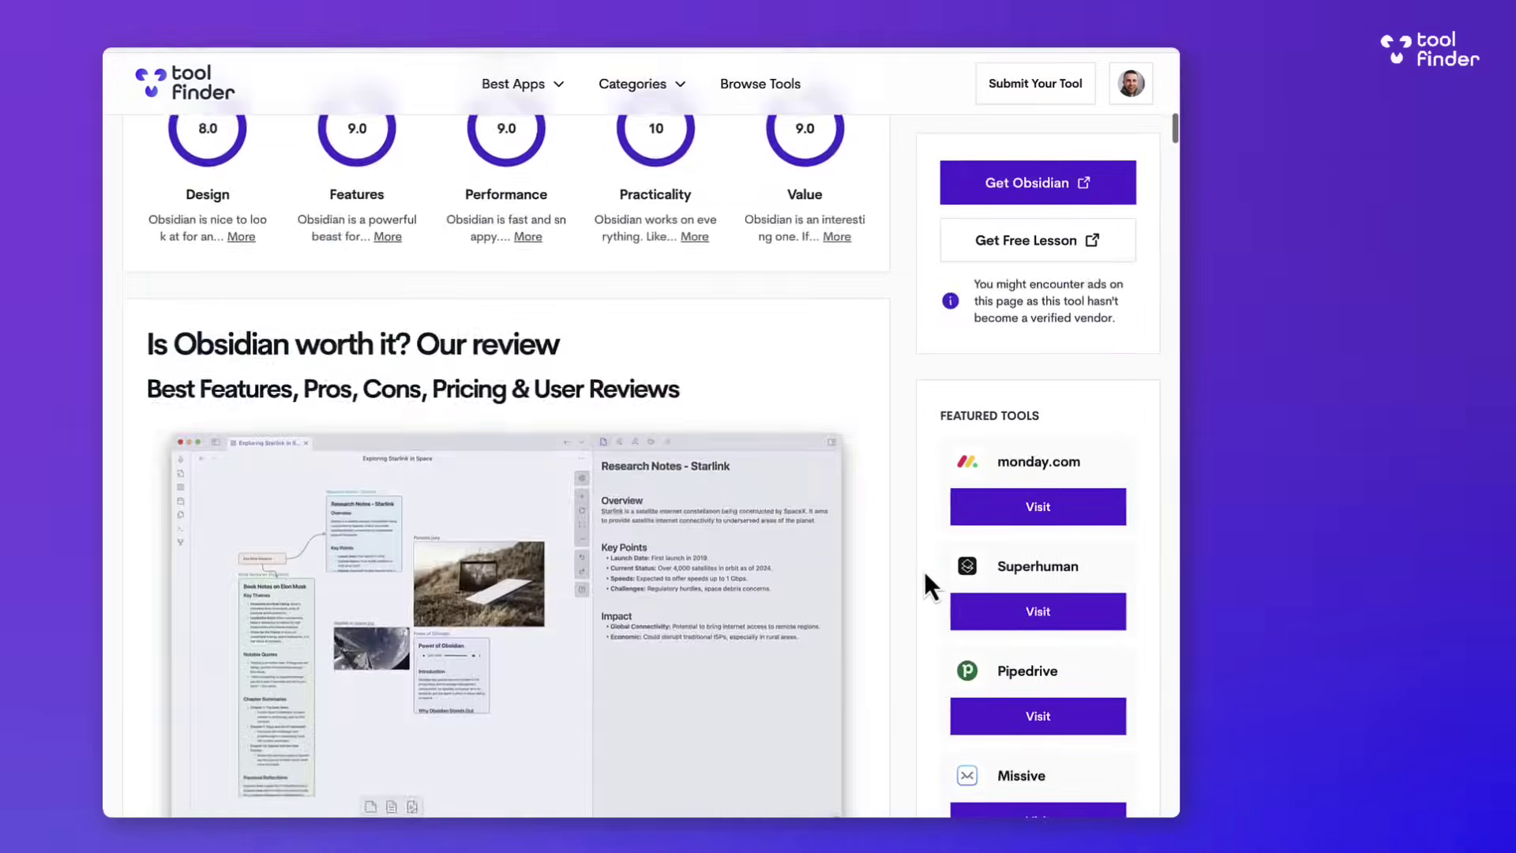